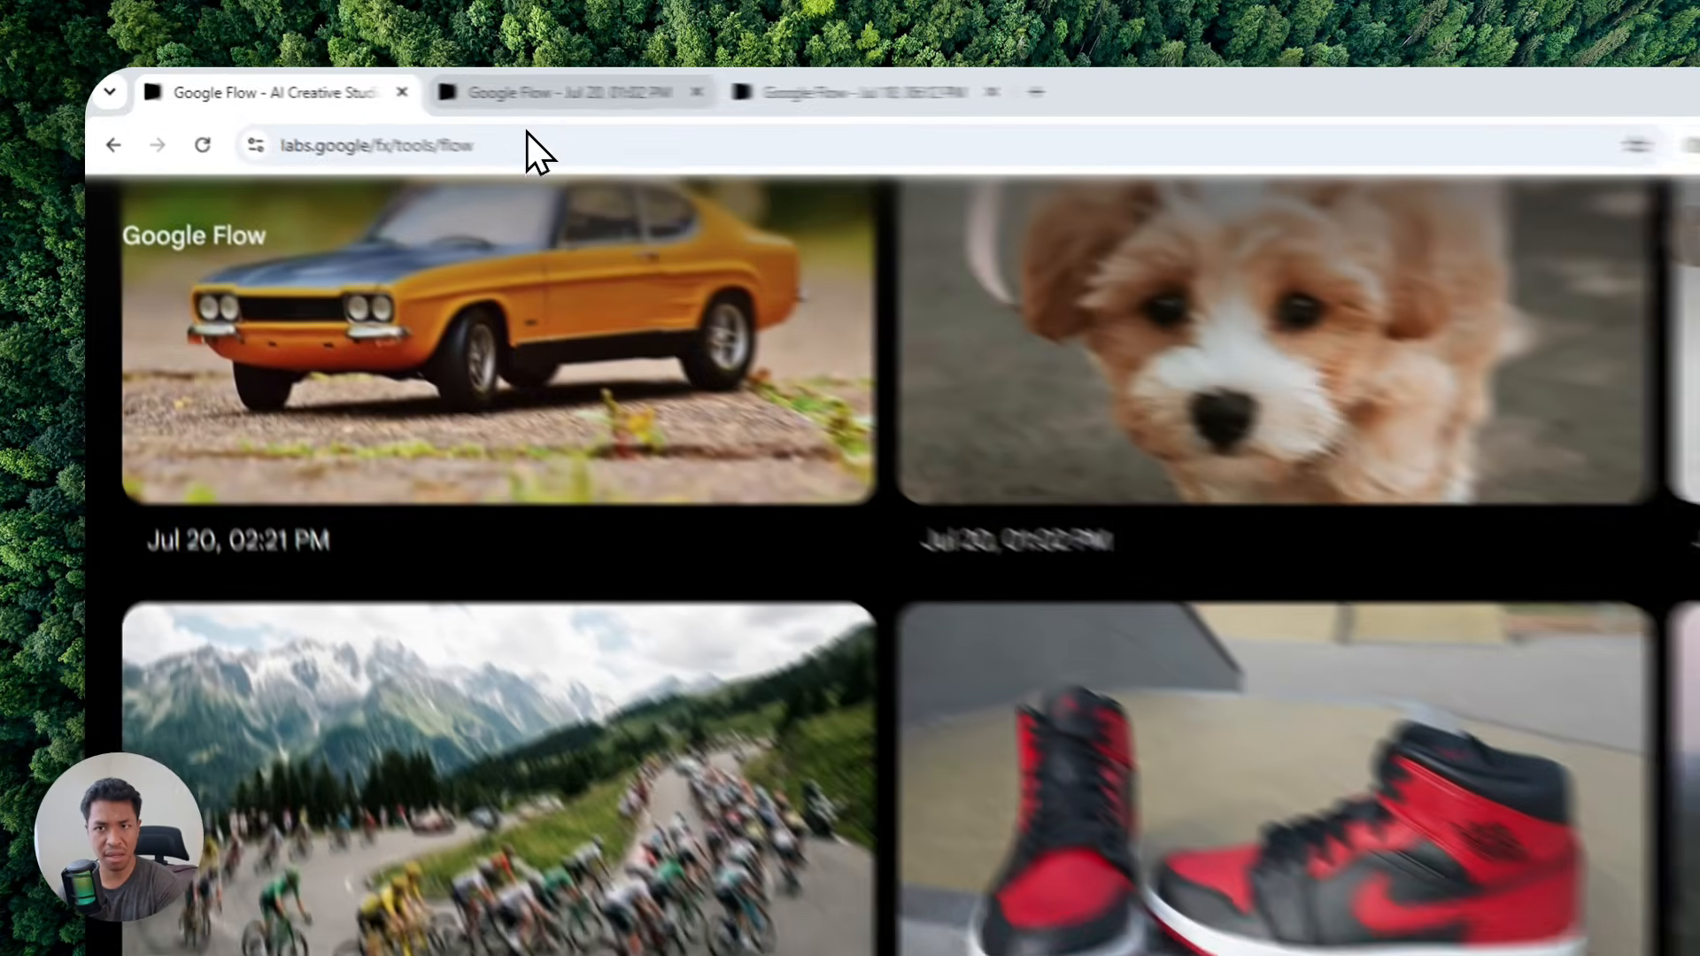
Examine the image and video tools offered in the Jul 20, 01:02 PM project's gallery, and the Era Lens tool in the Jul 18 project.
click(346, 81)
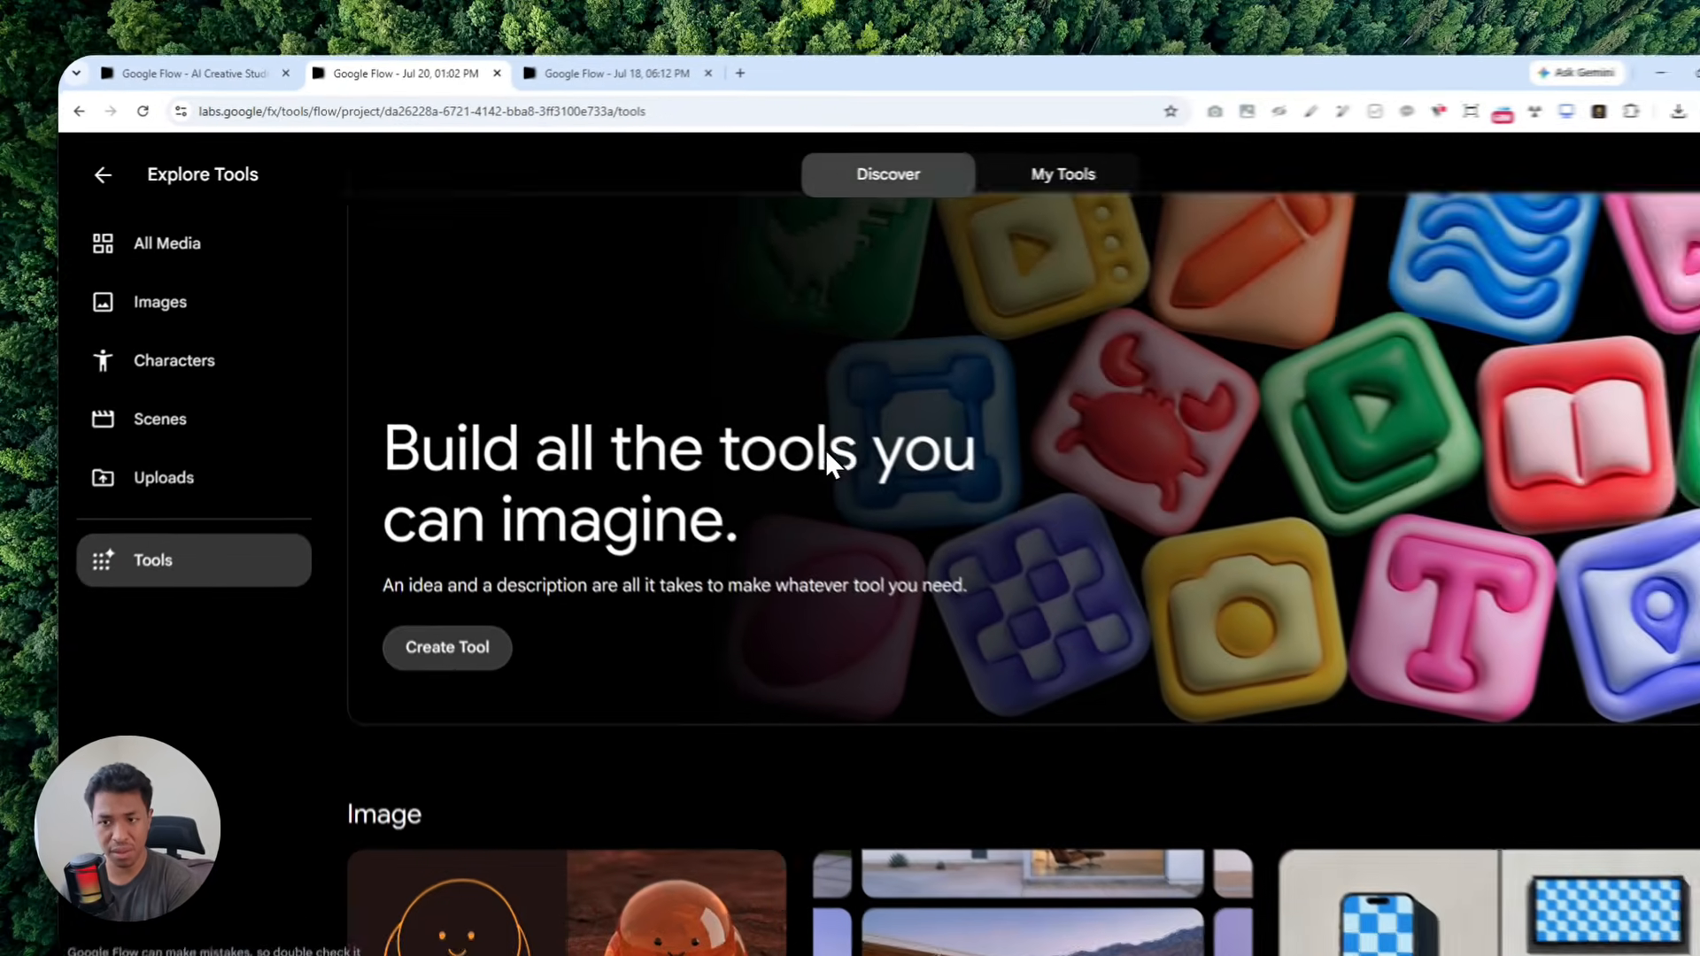
scroll(1467, 815, down, 5)
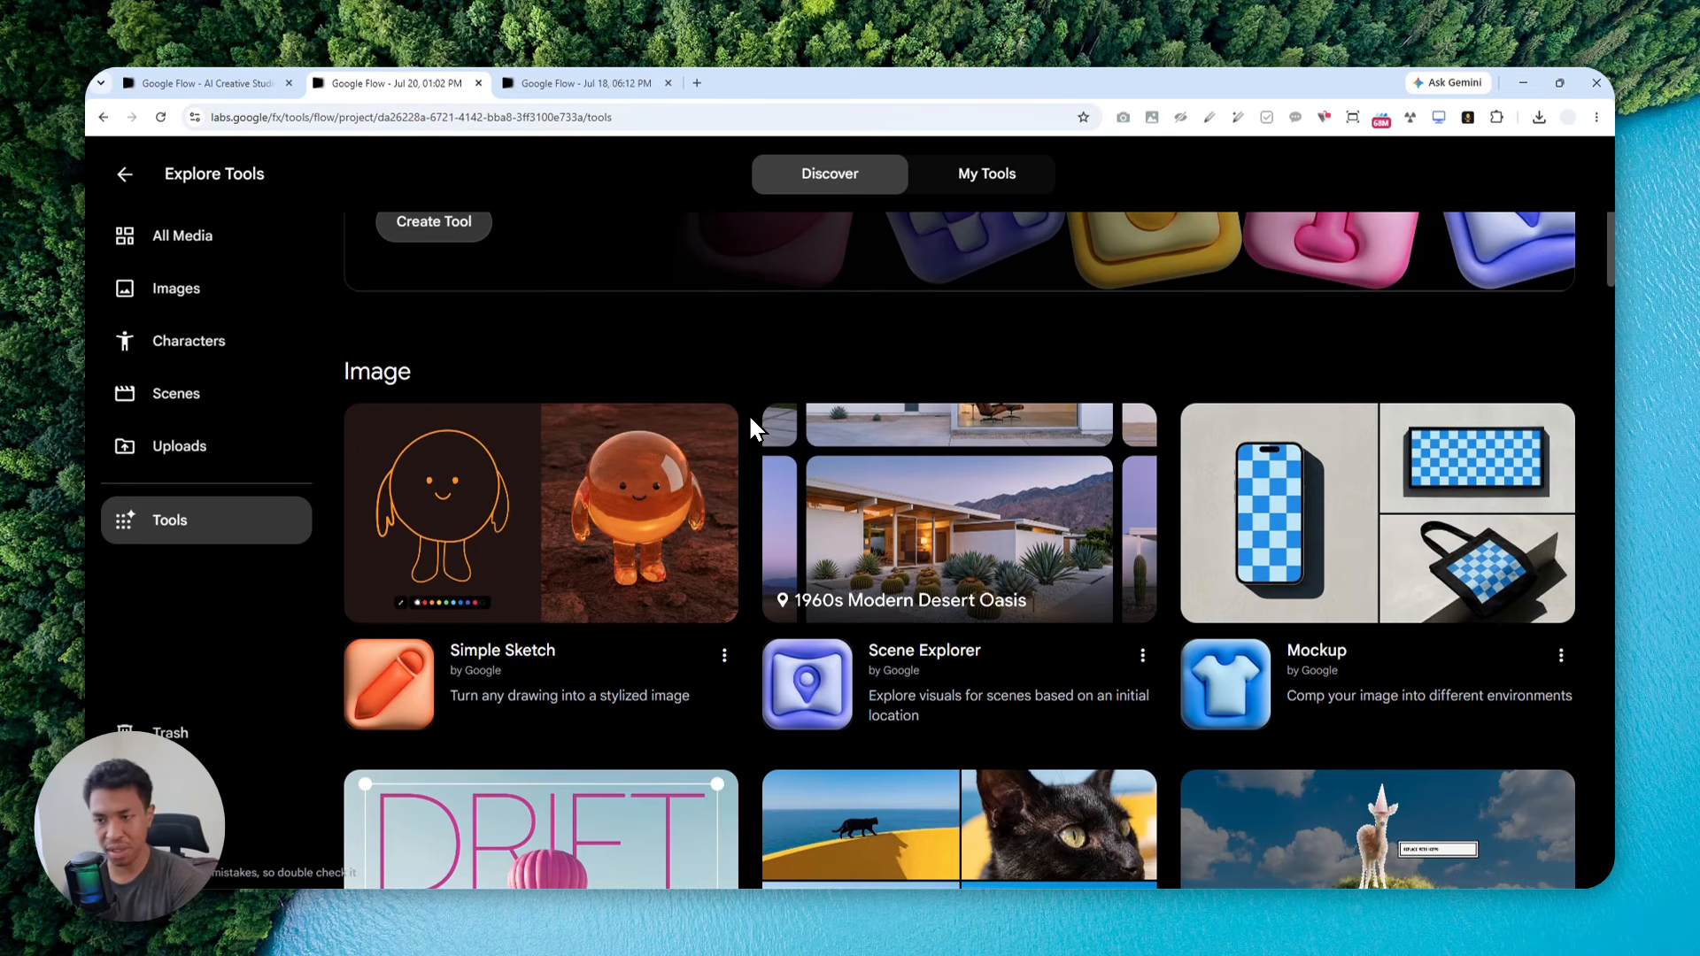
scroll(750, 418, down, 4)
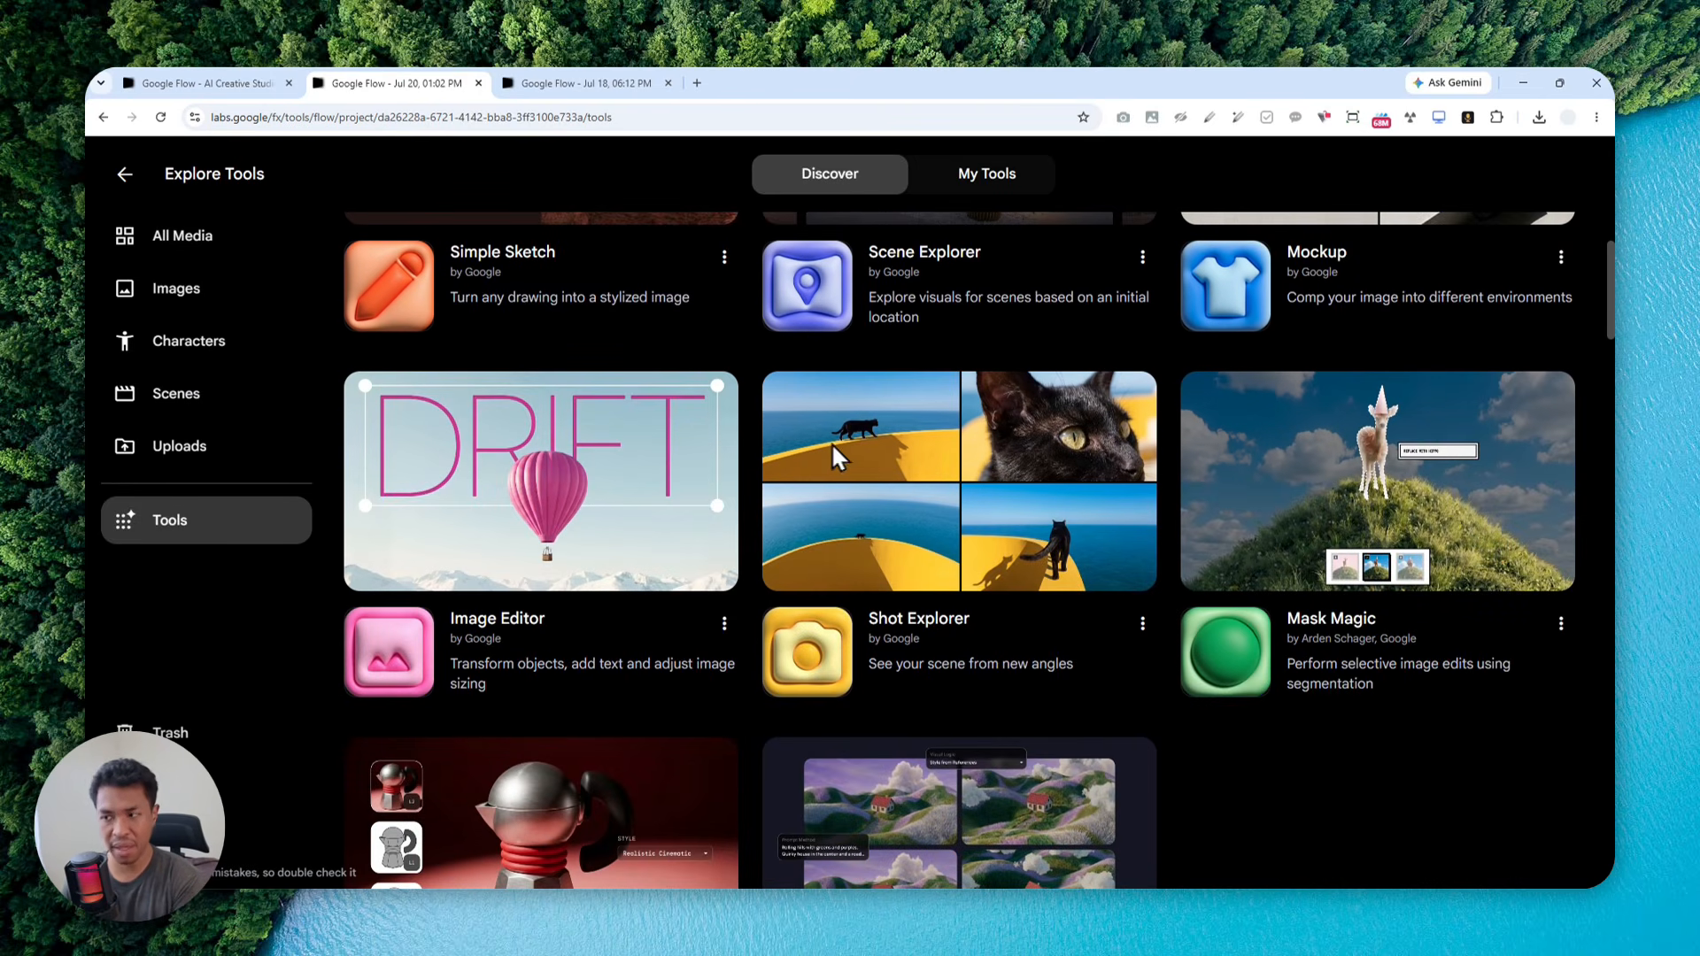
scroll(954, 492, down, 4)
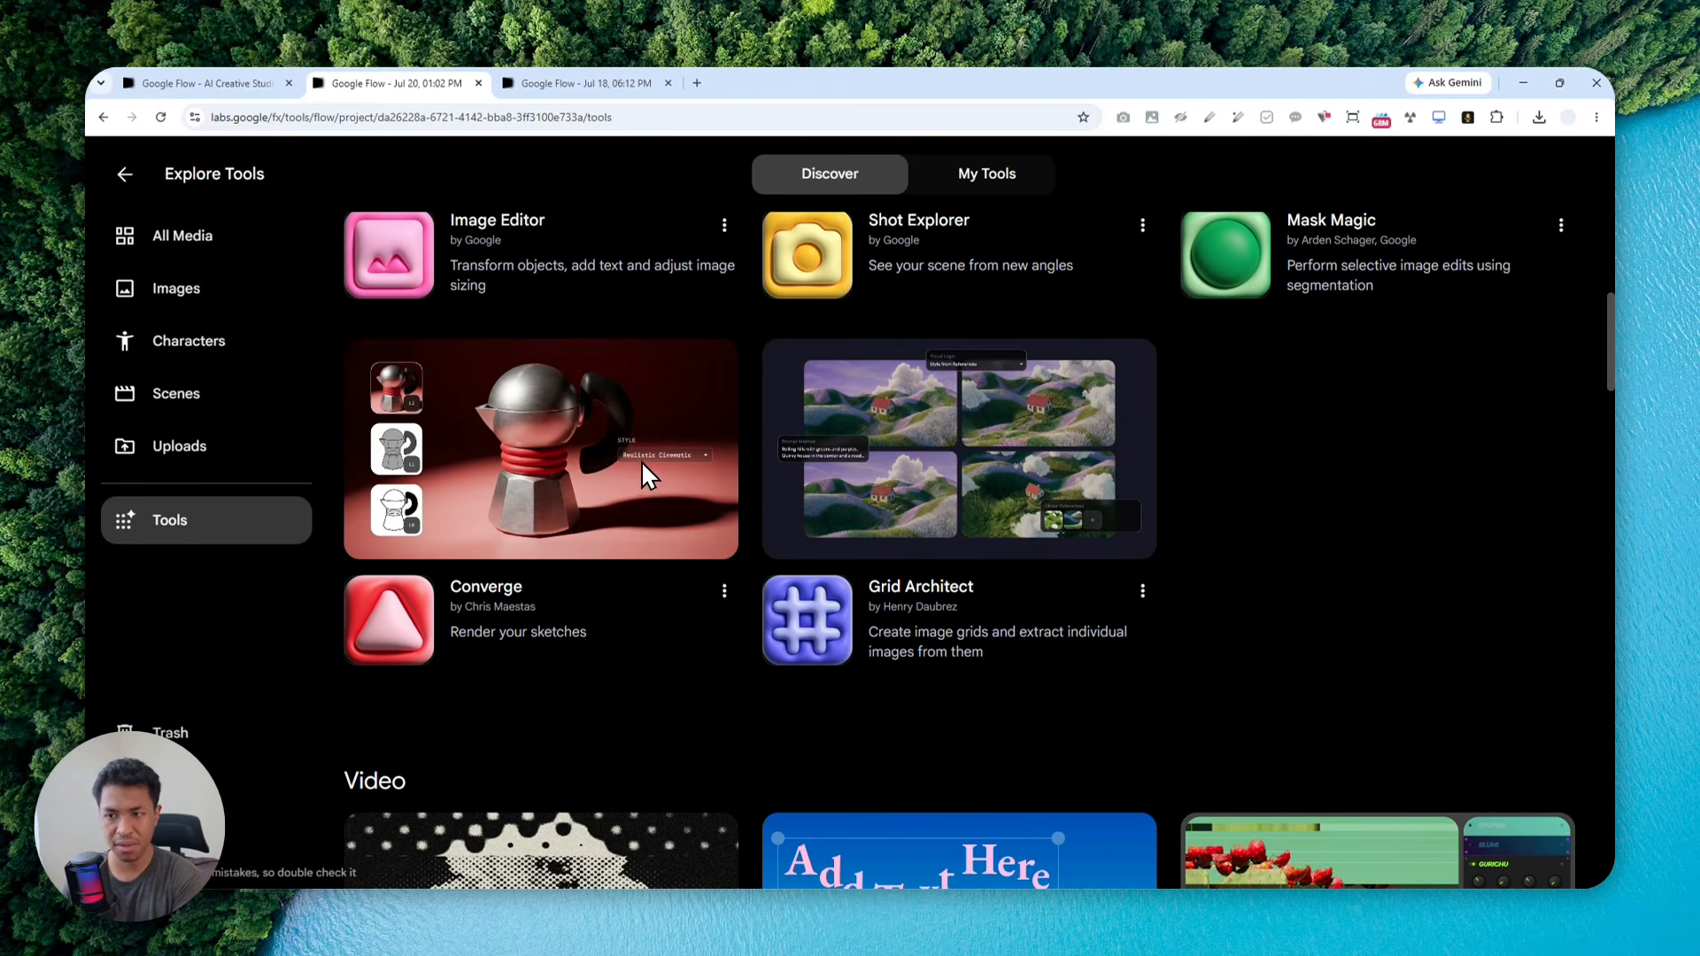
scroll(1058, 474, down, 4)
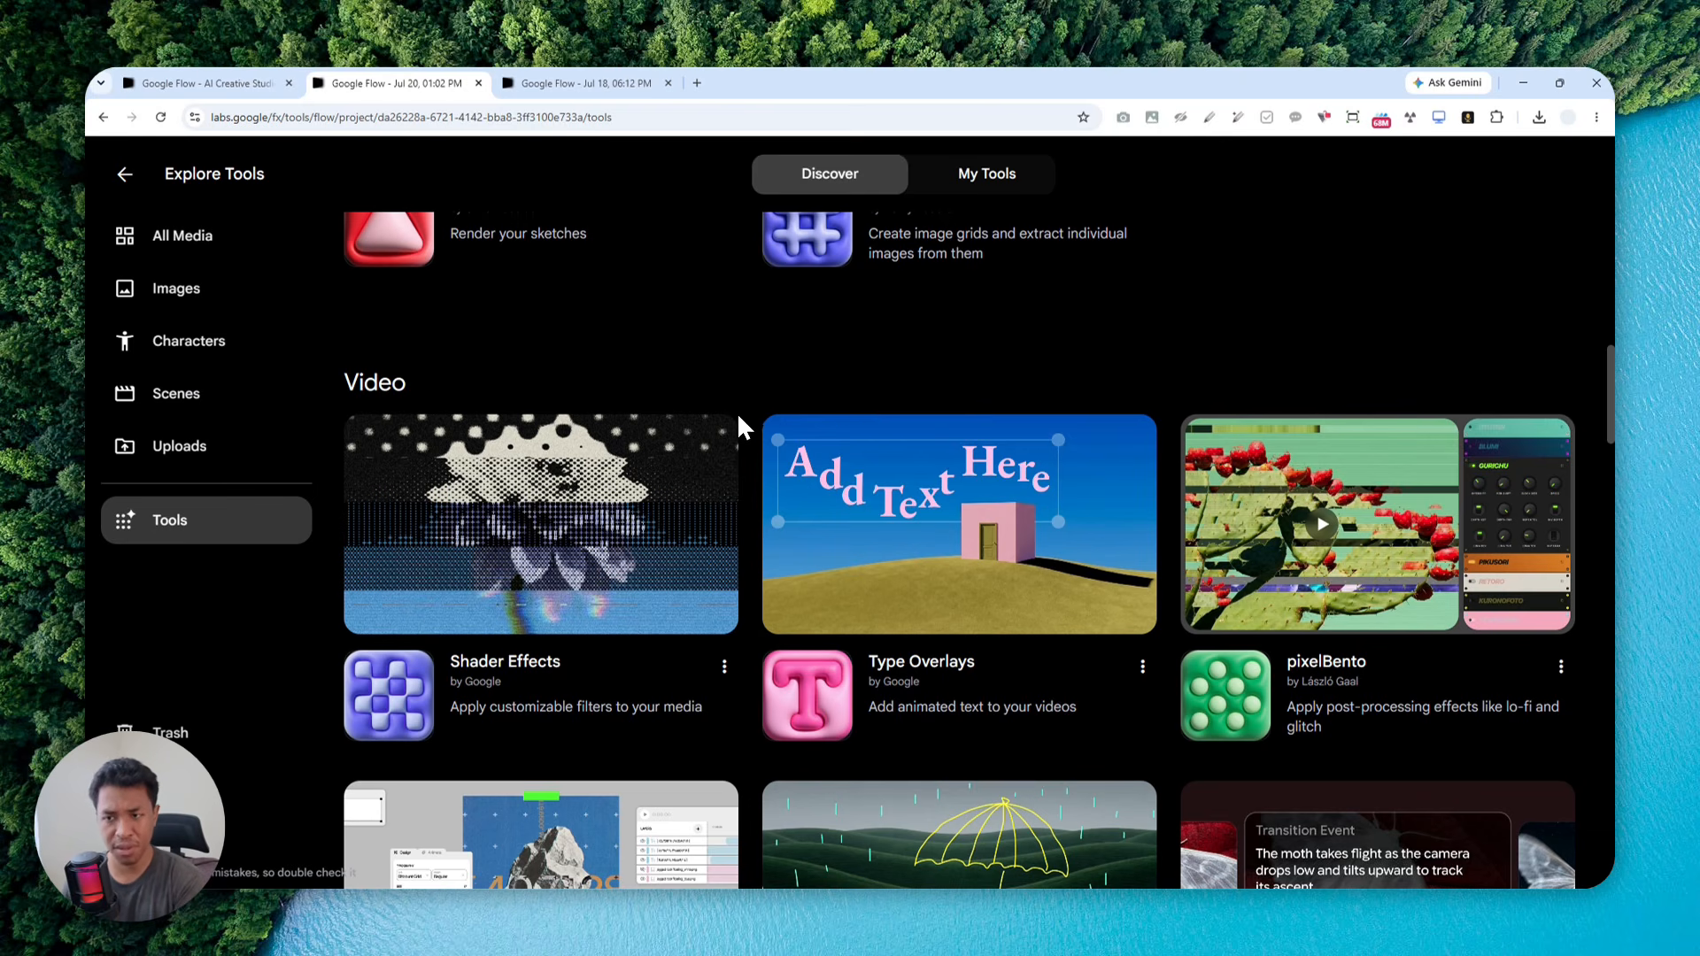
scroll(748, 449, down, 4)
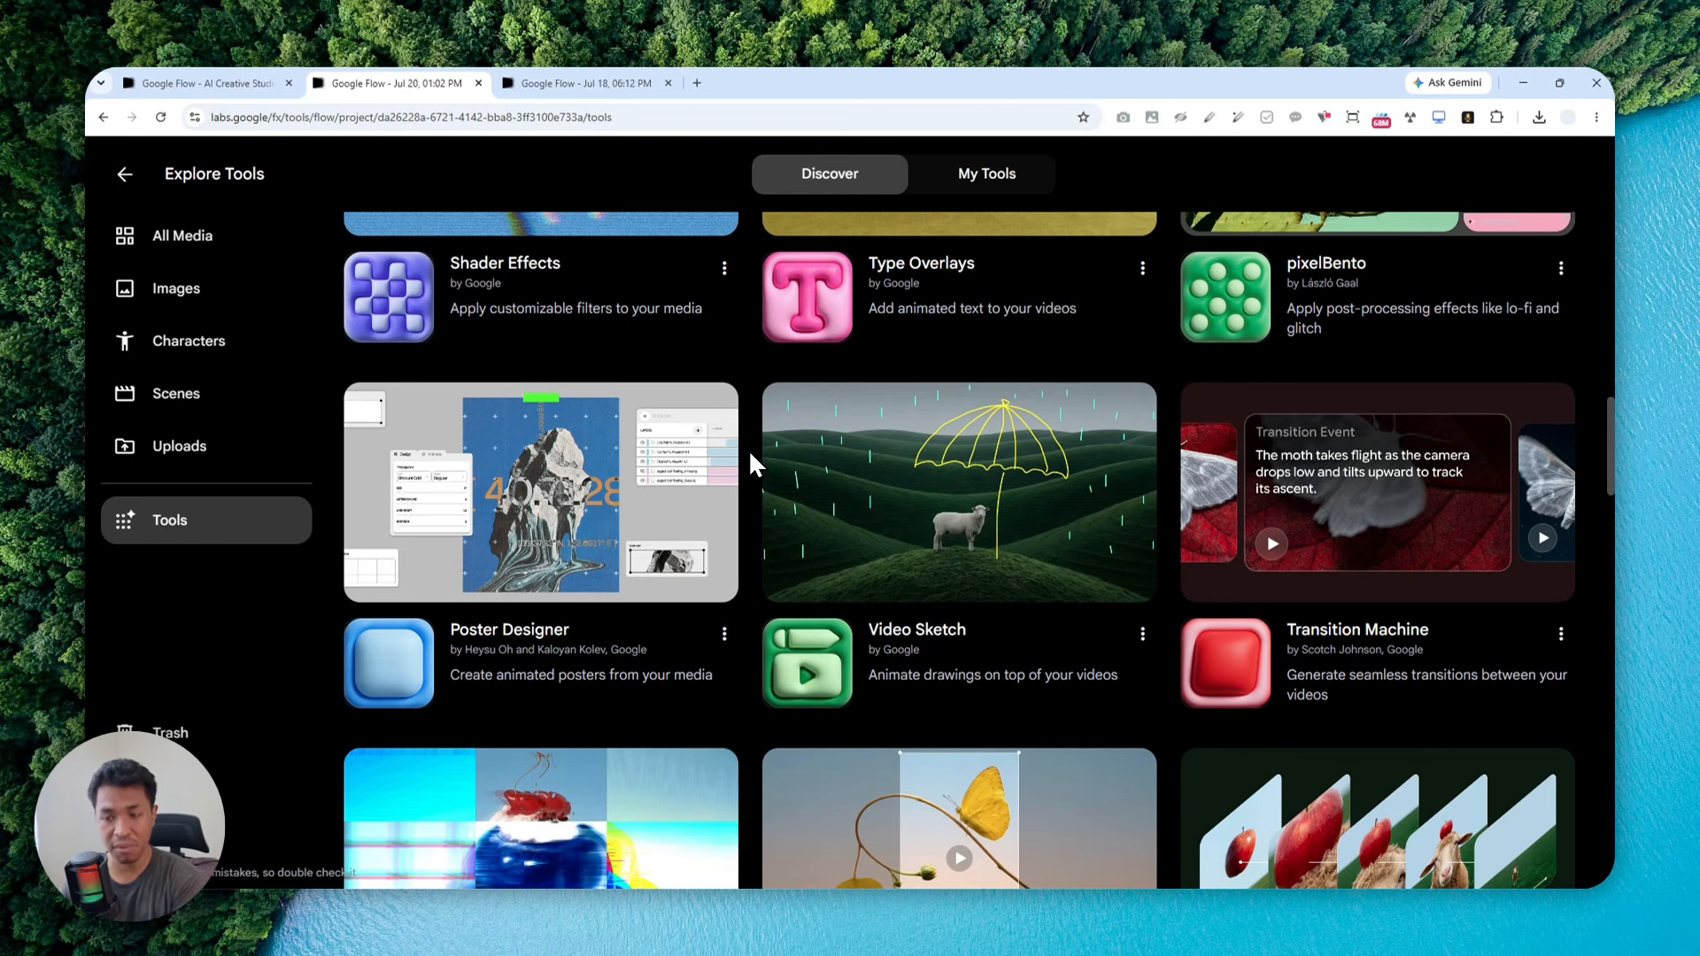
scroll(747, 449, down, 6)
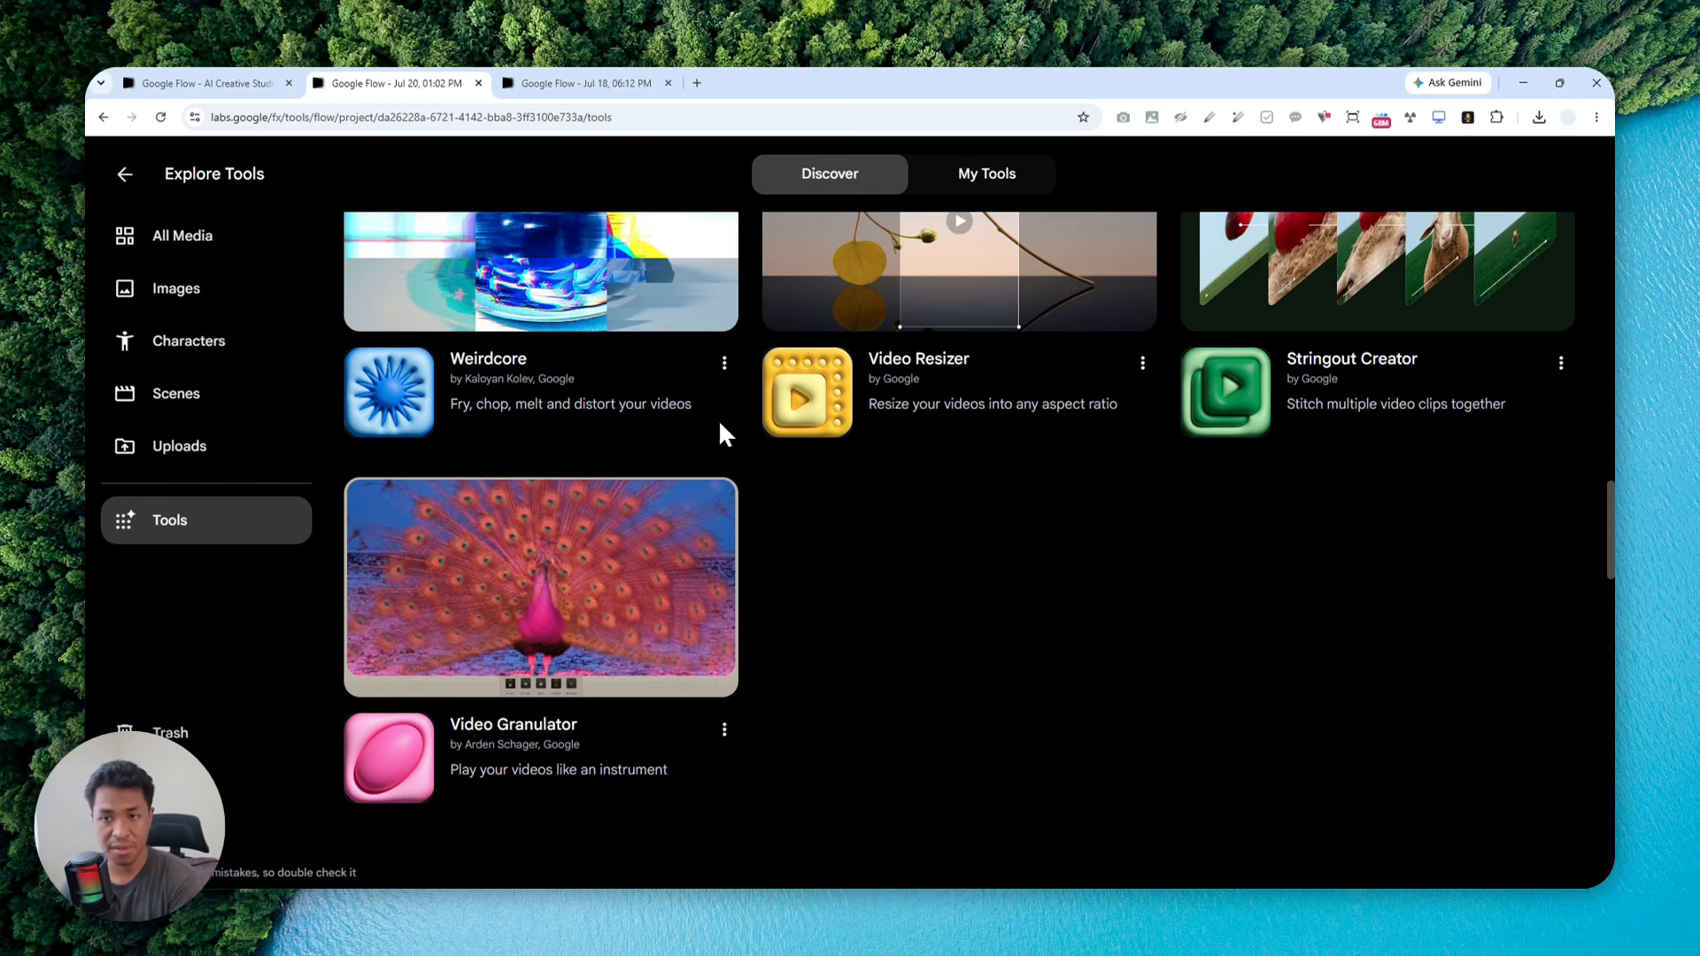
click(602, 83)
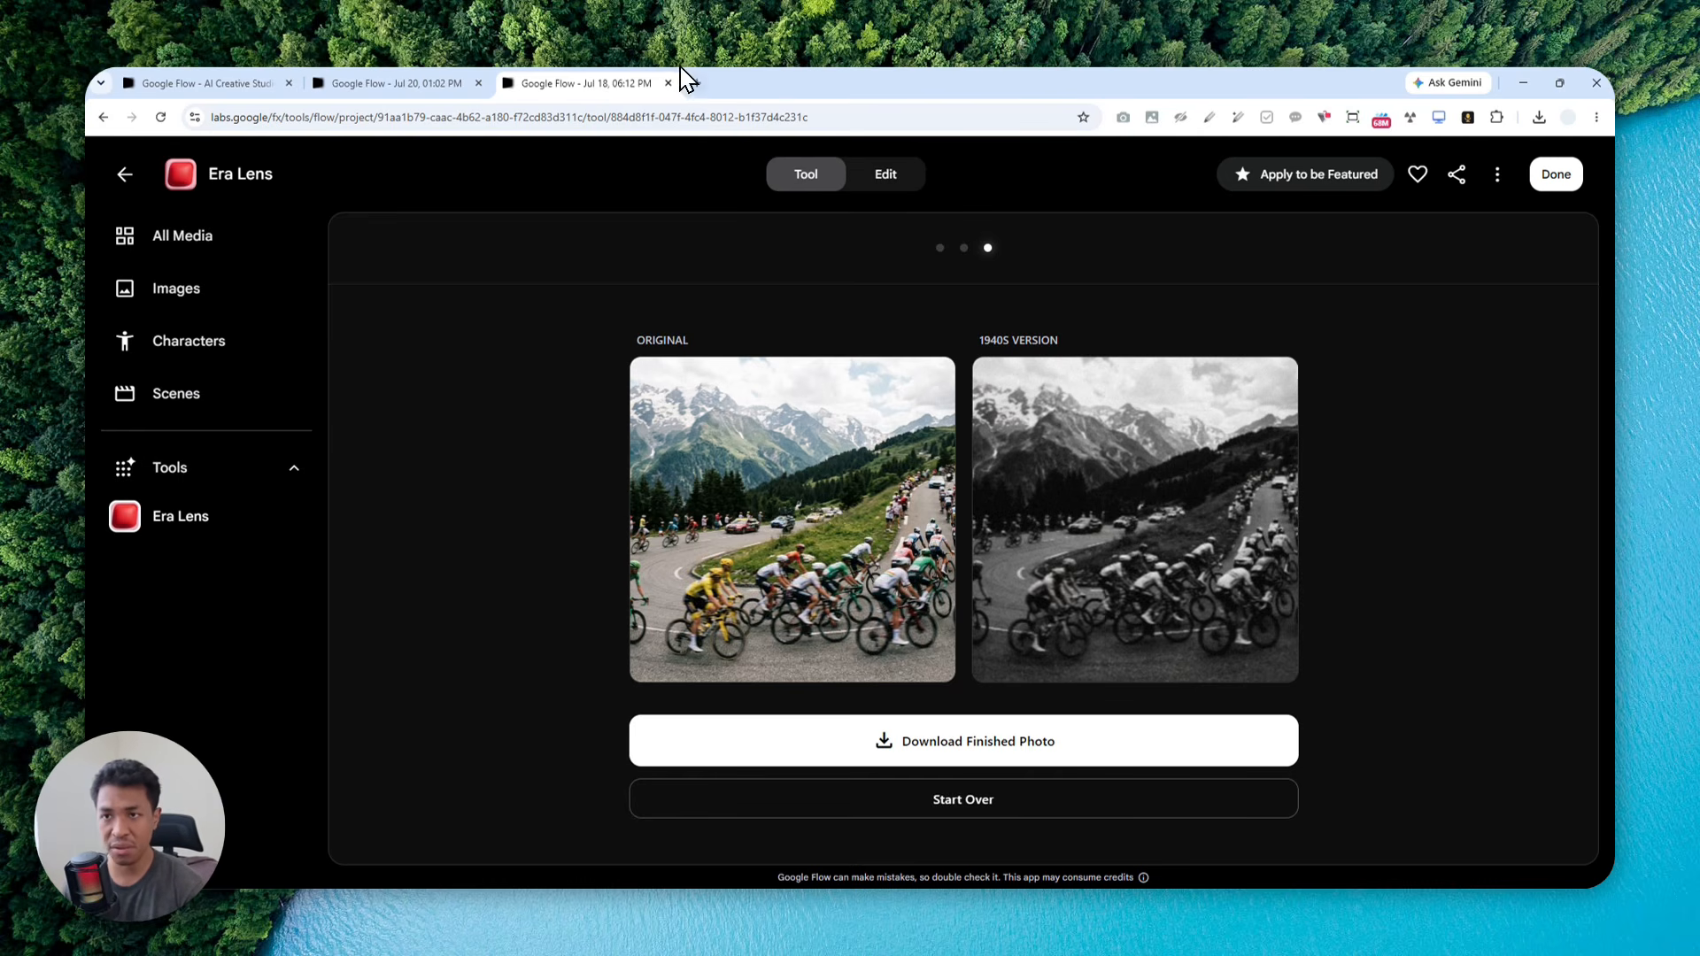
Open flow.google in a new browser tab and create a new project.
click(697, 83)
text(flow)
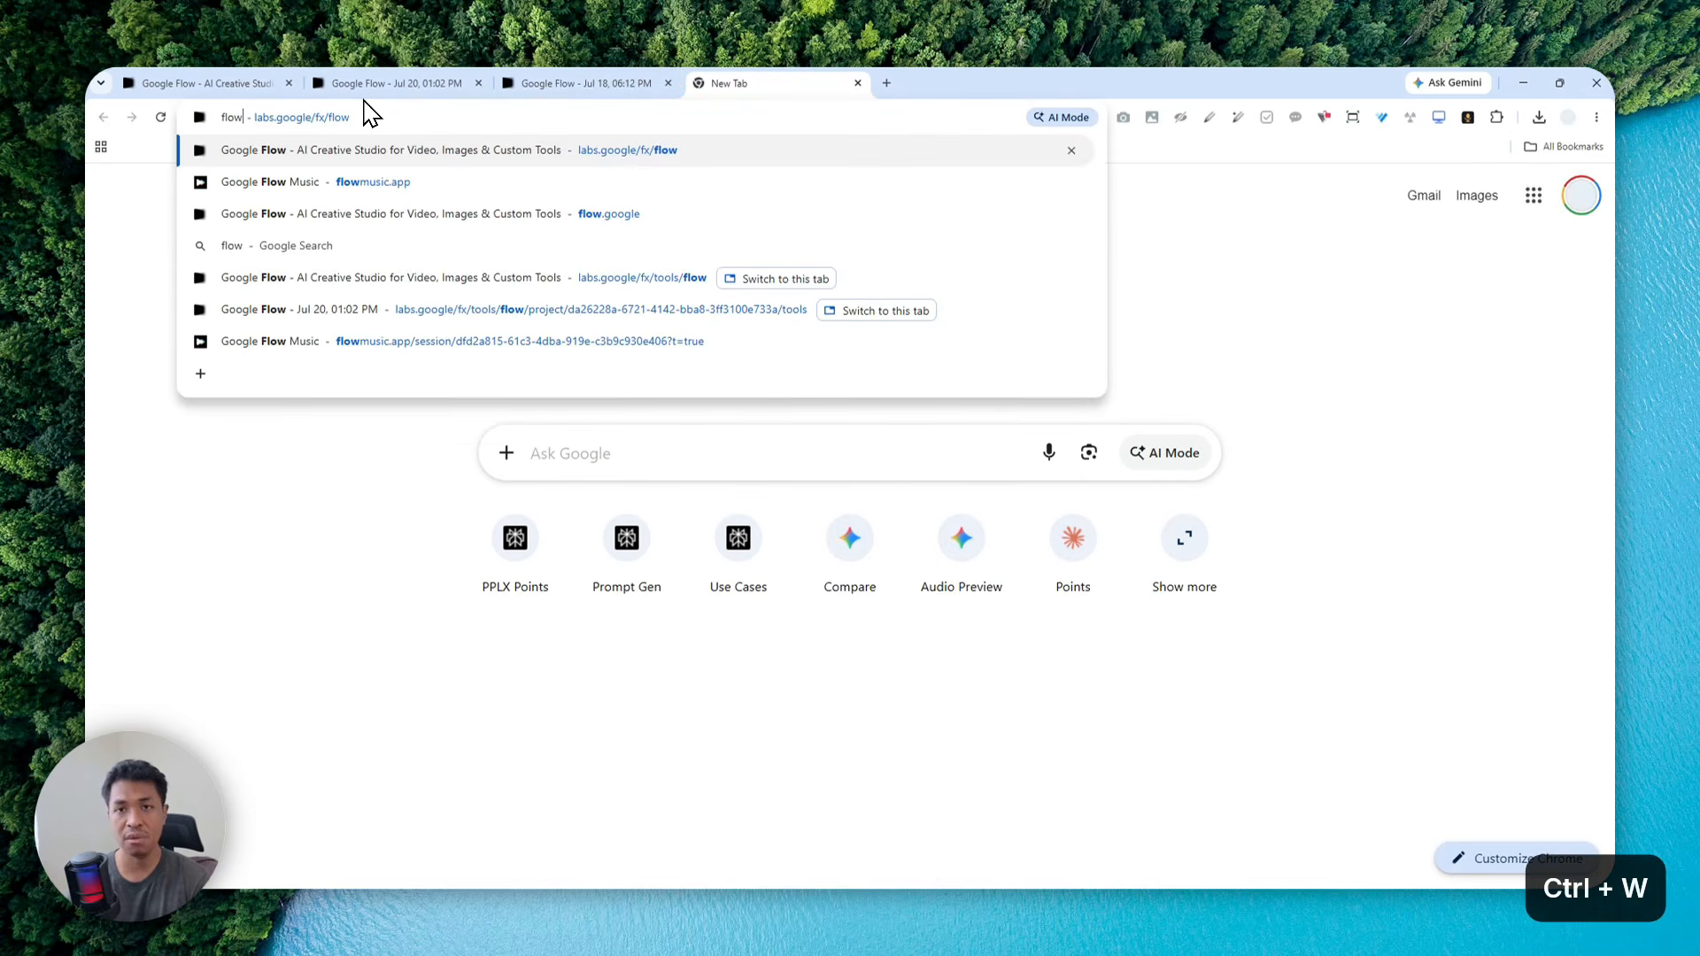
text(.google)
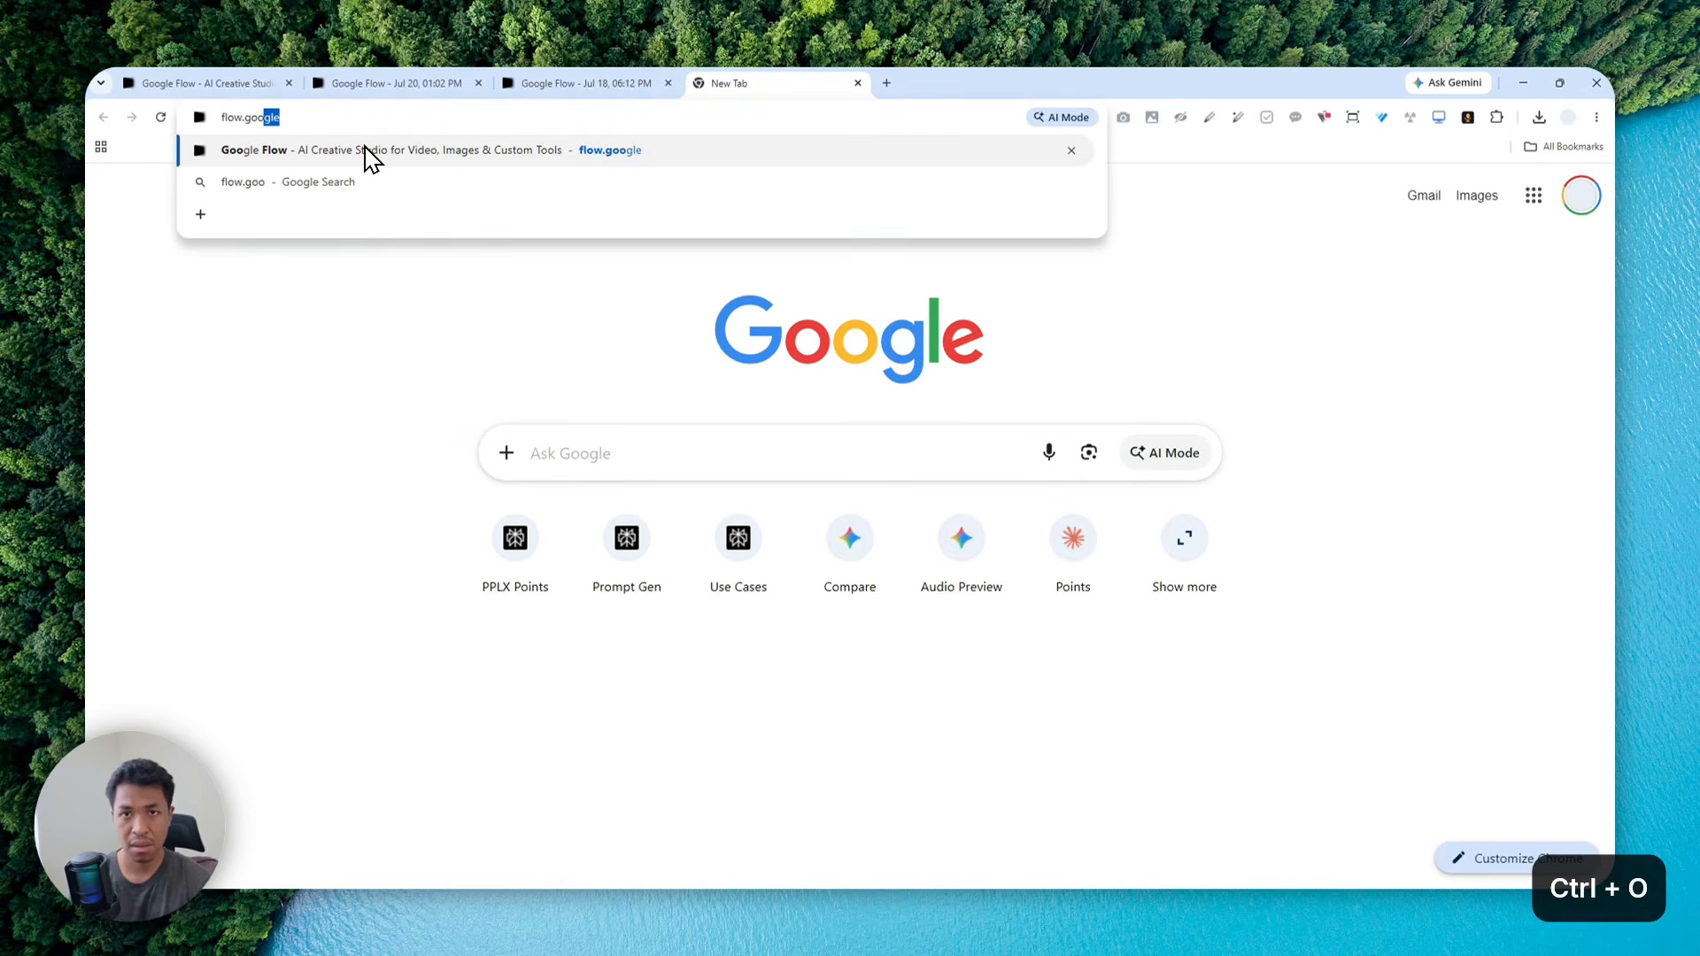
key(ctrl+Return)
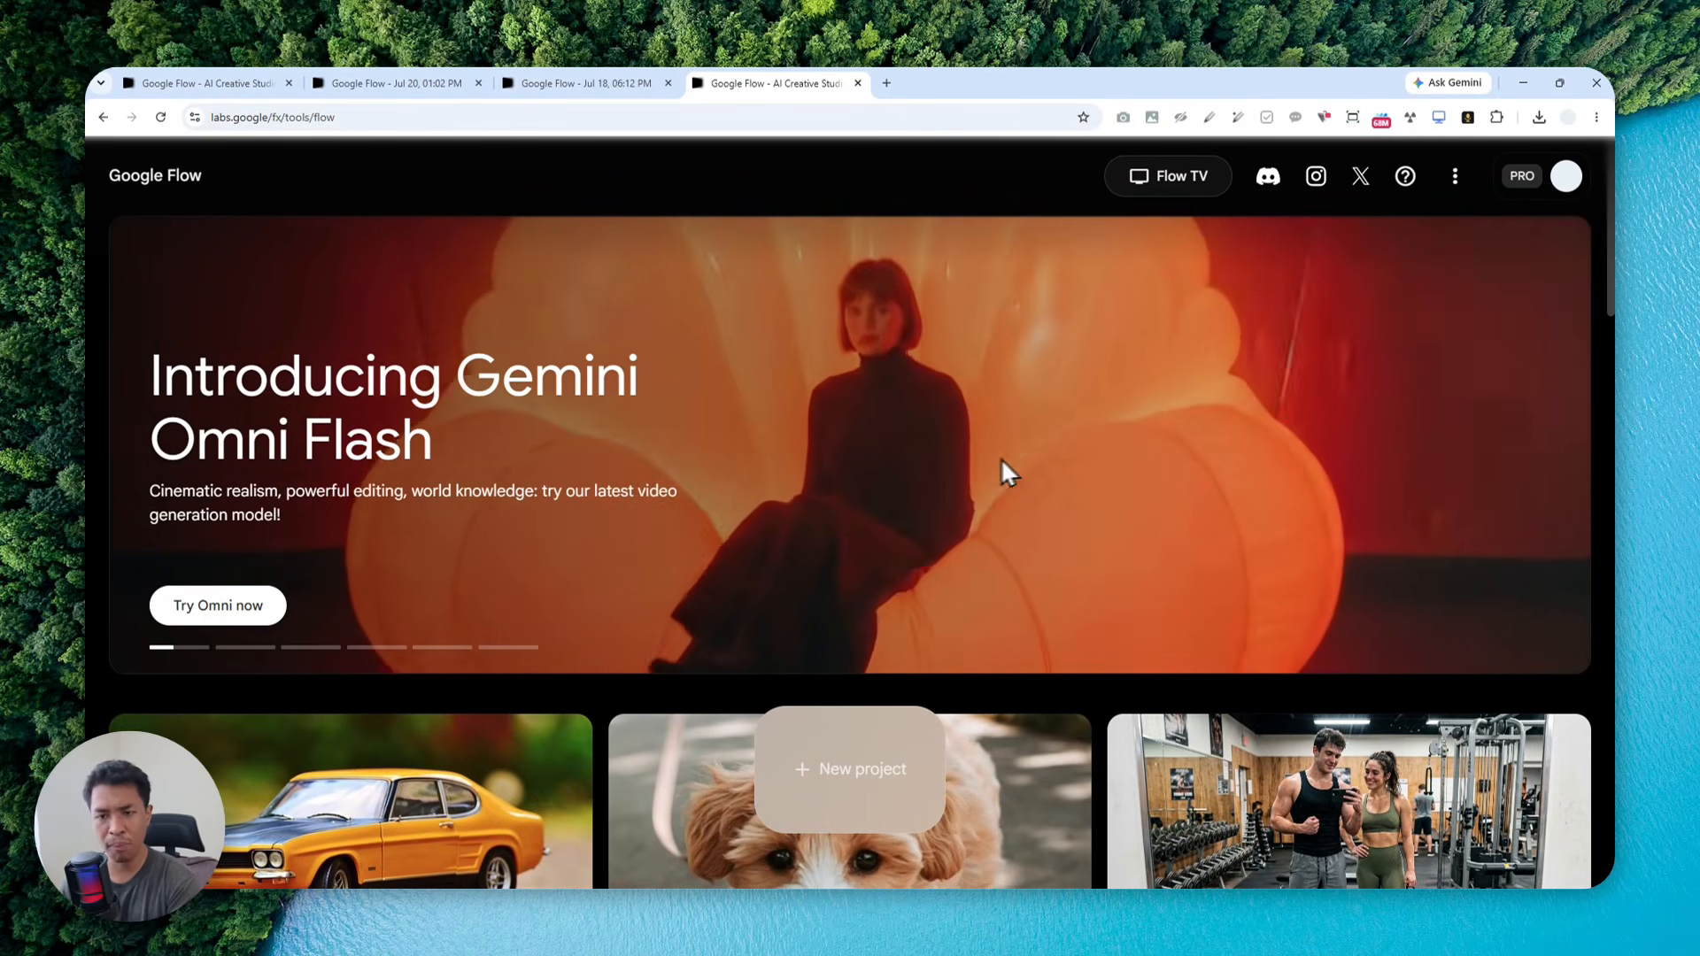
scroll(1023, 455, down, 3)
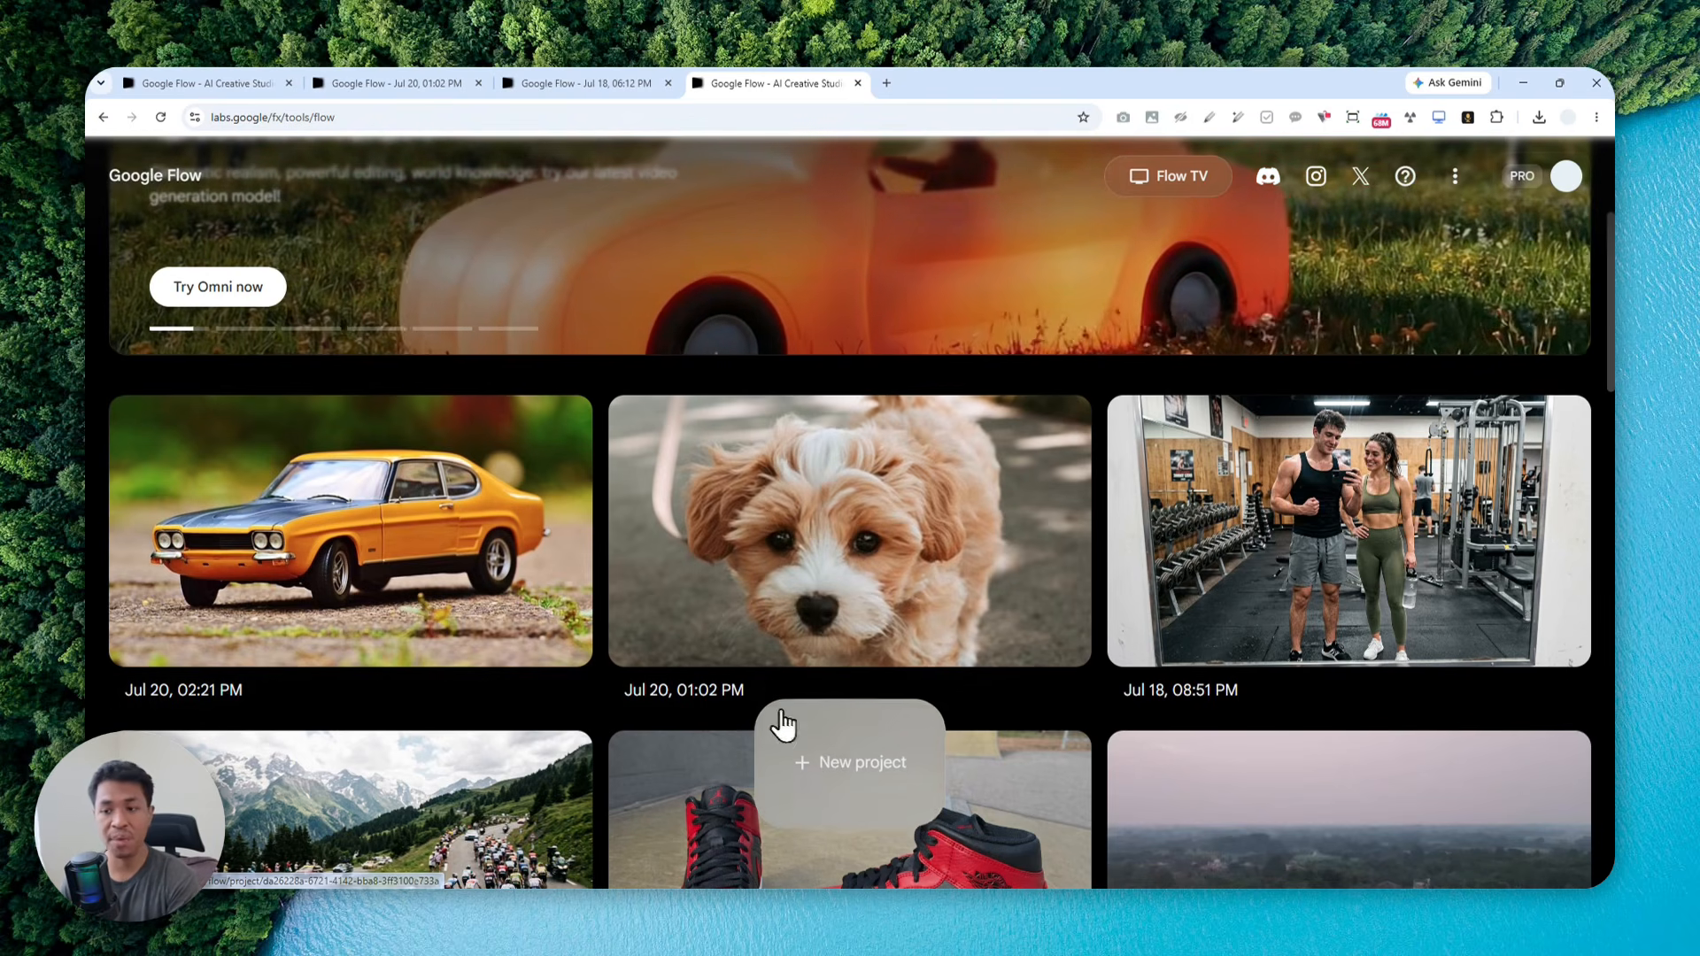
click(850, 761)
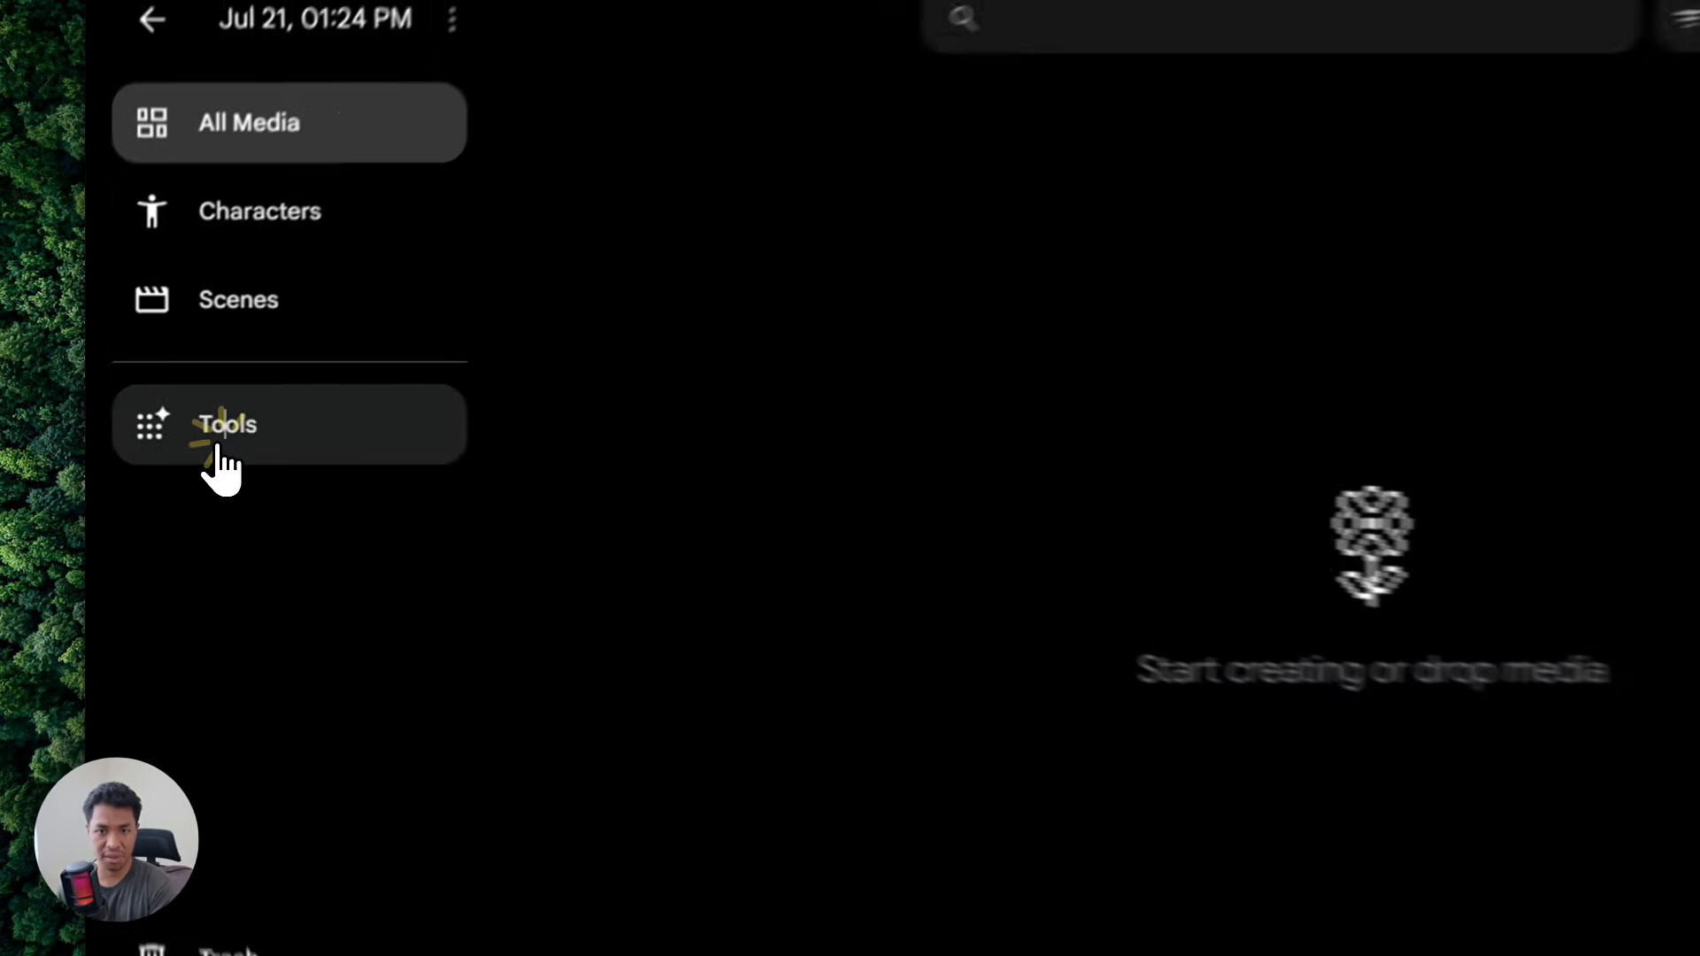
Start creating a new custom tool from the new project's collection of own tools.
click(165, 438)
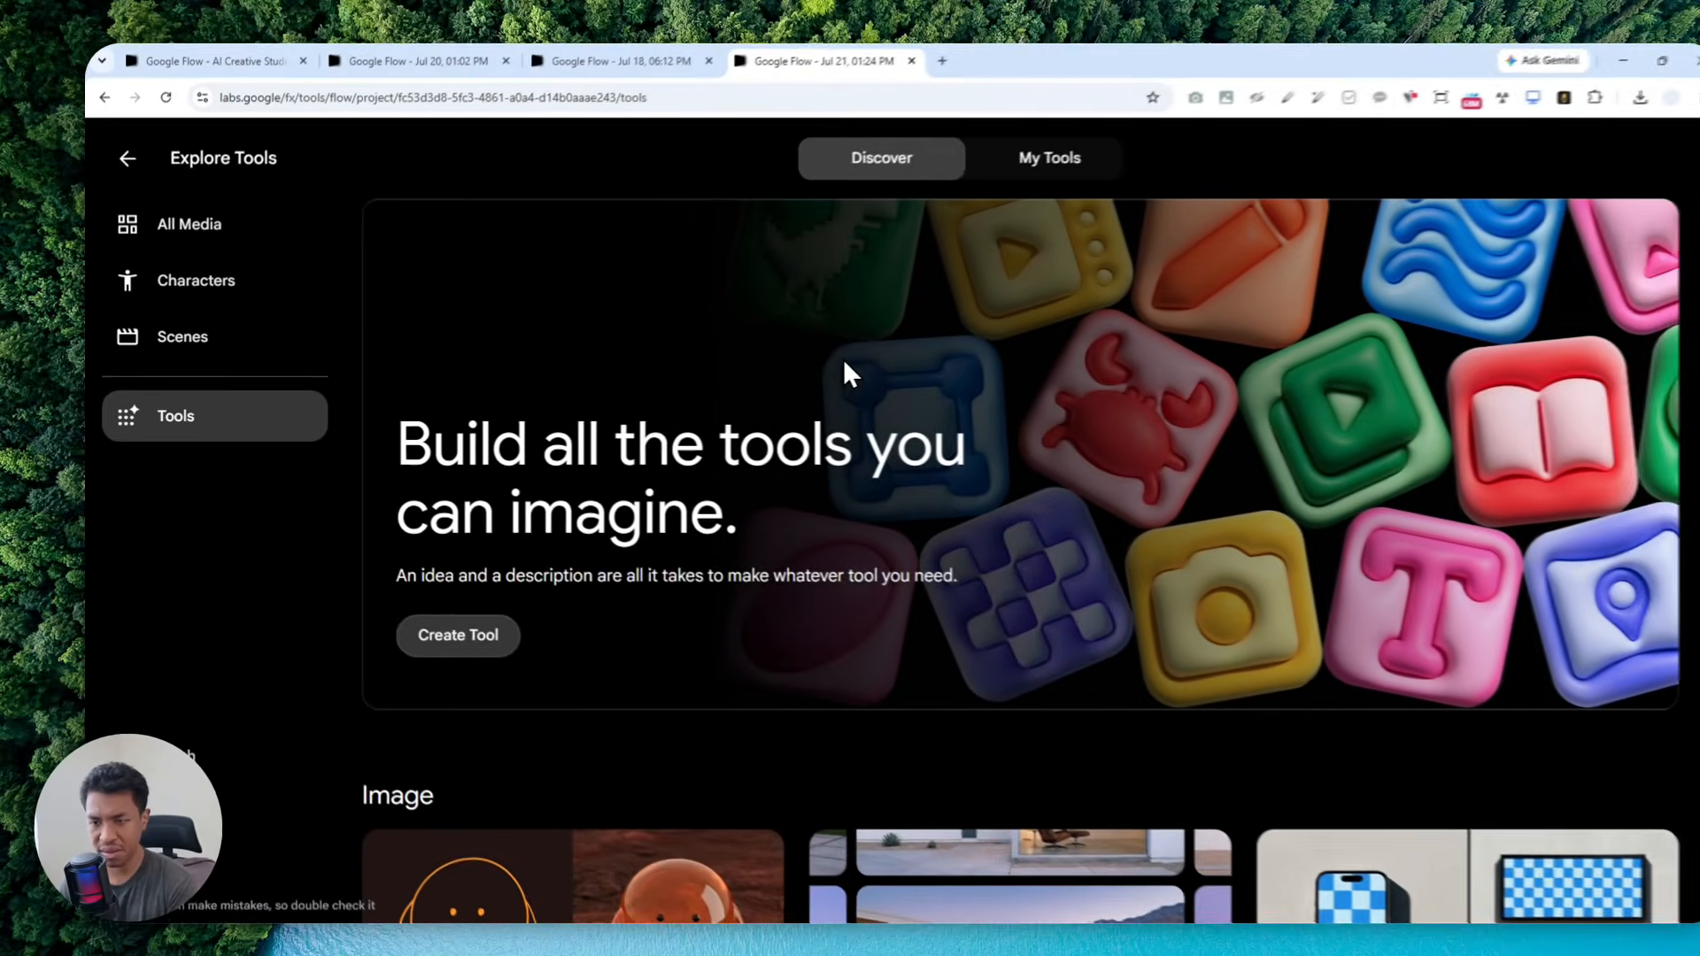
scroll(1080, 398, down, 5)
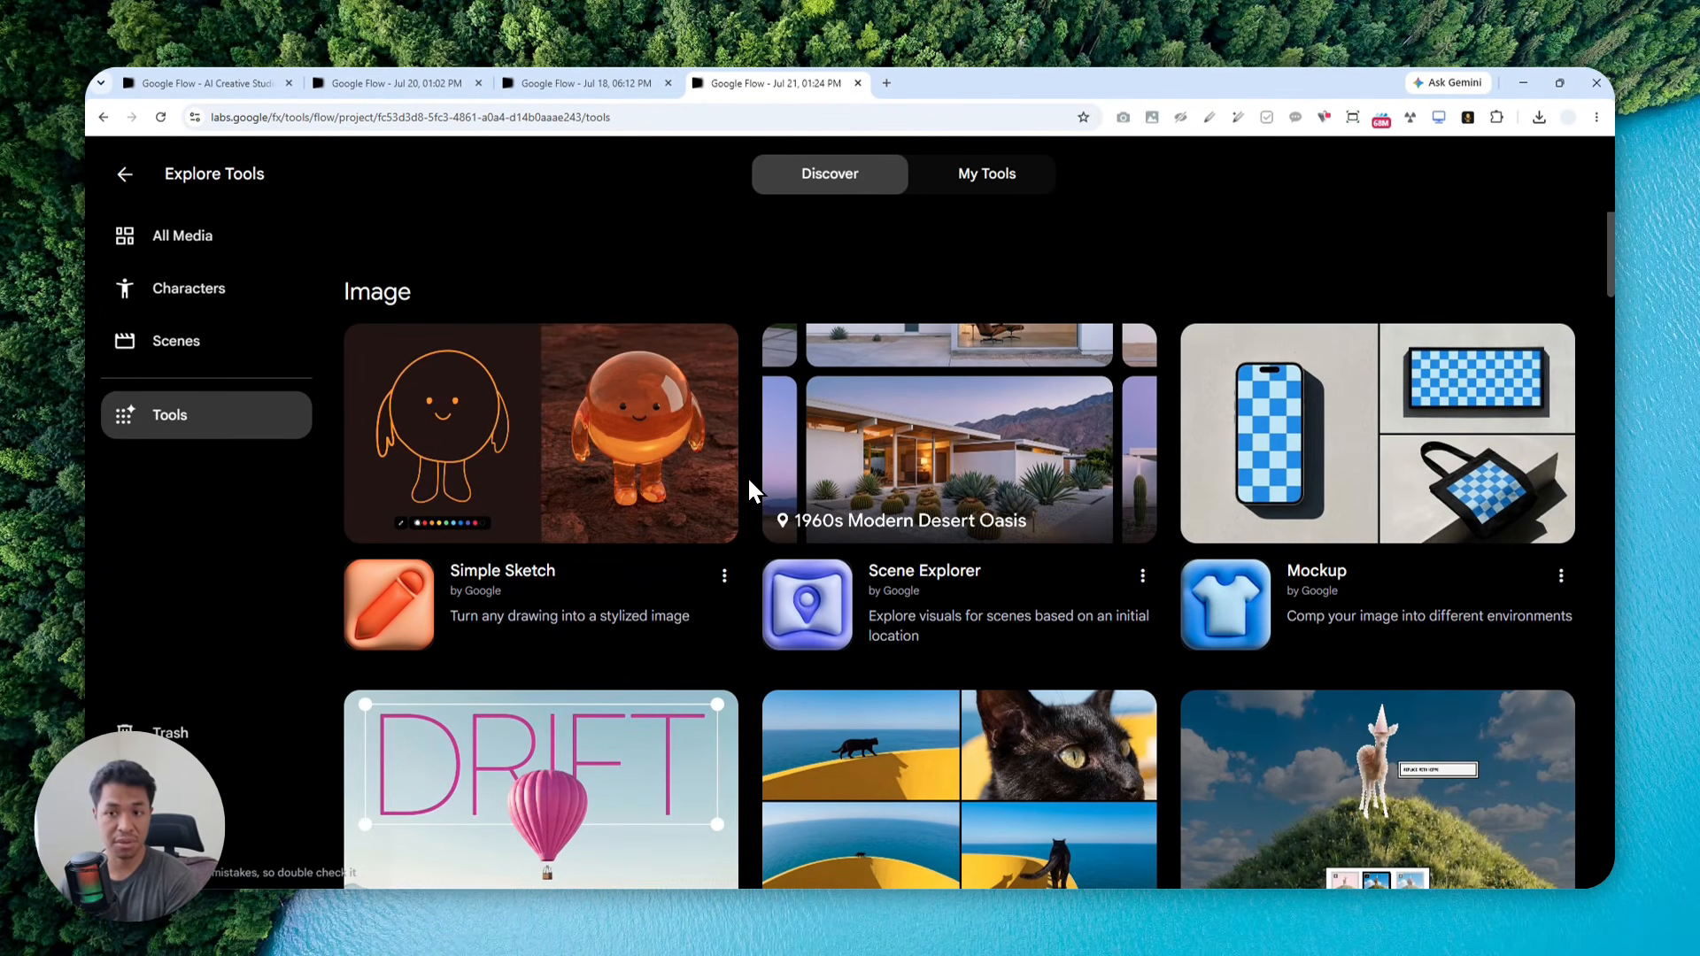
scroll(747, 491, up, 5)
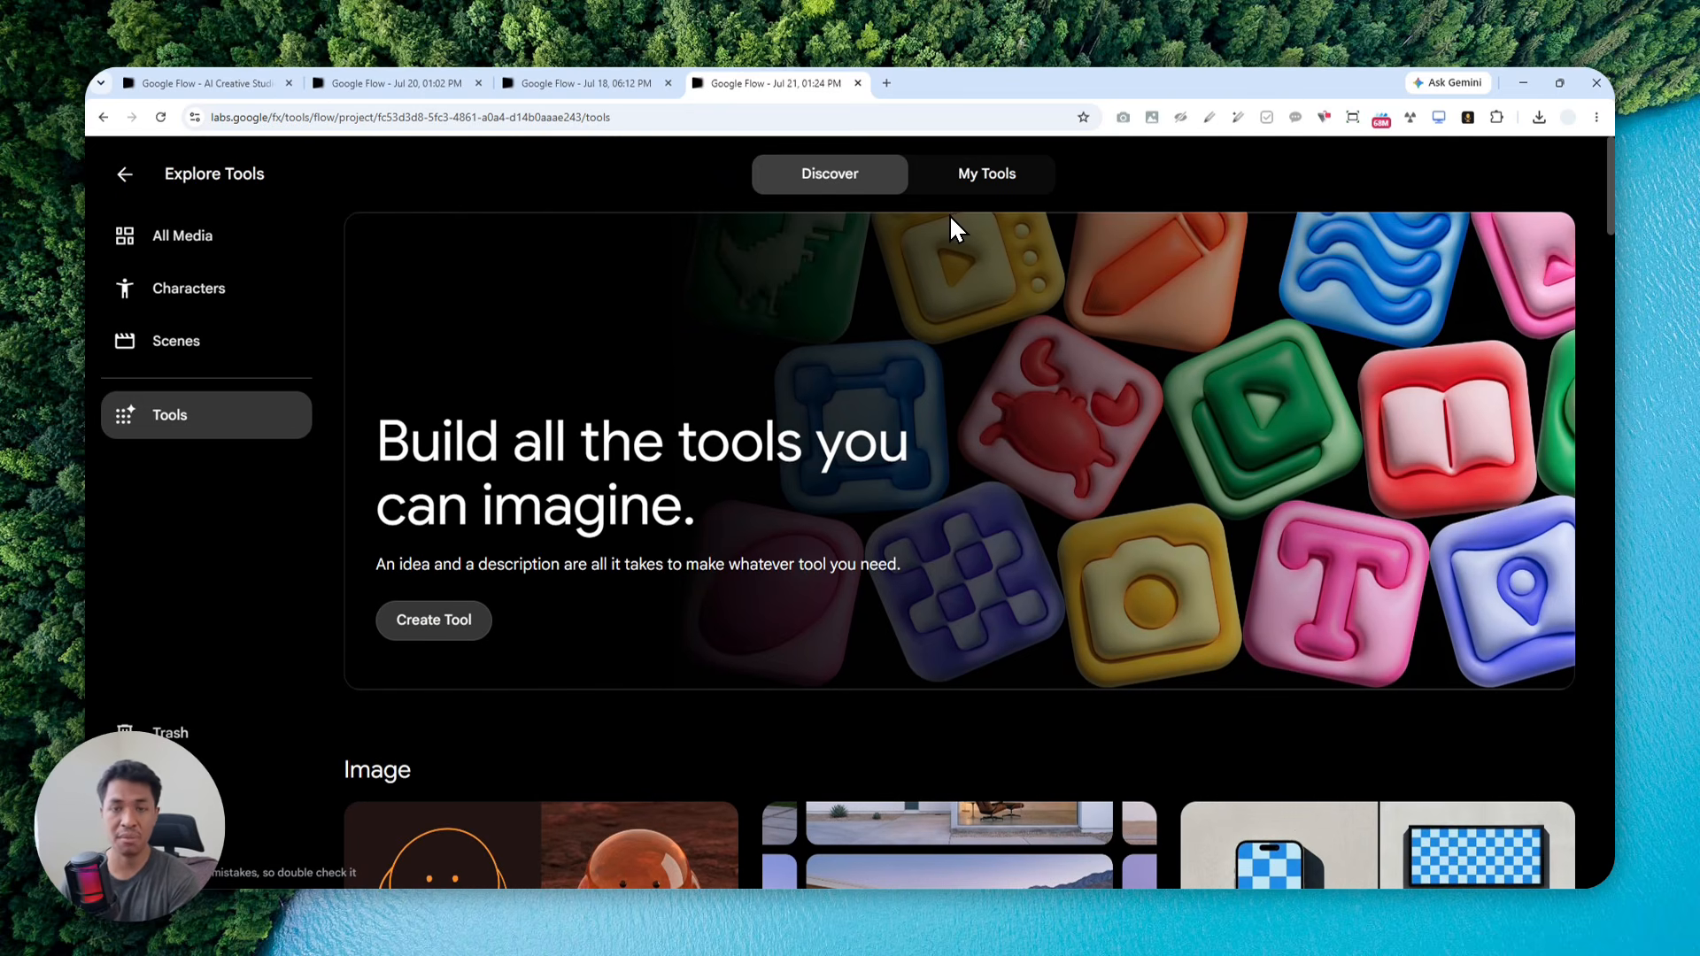
click(974, 174)
scroll(585, 472, down, 2)
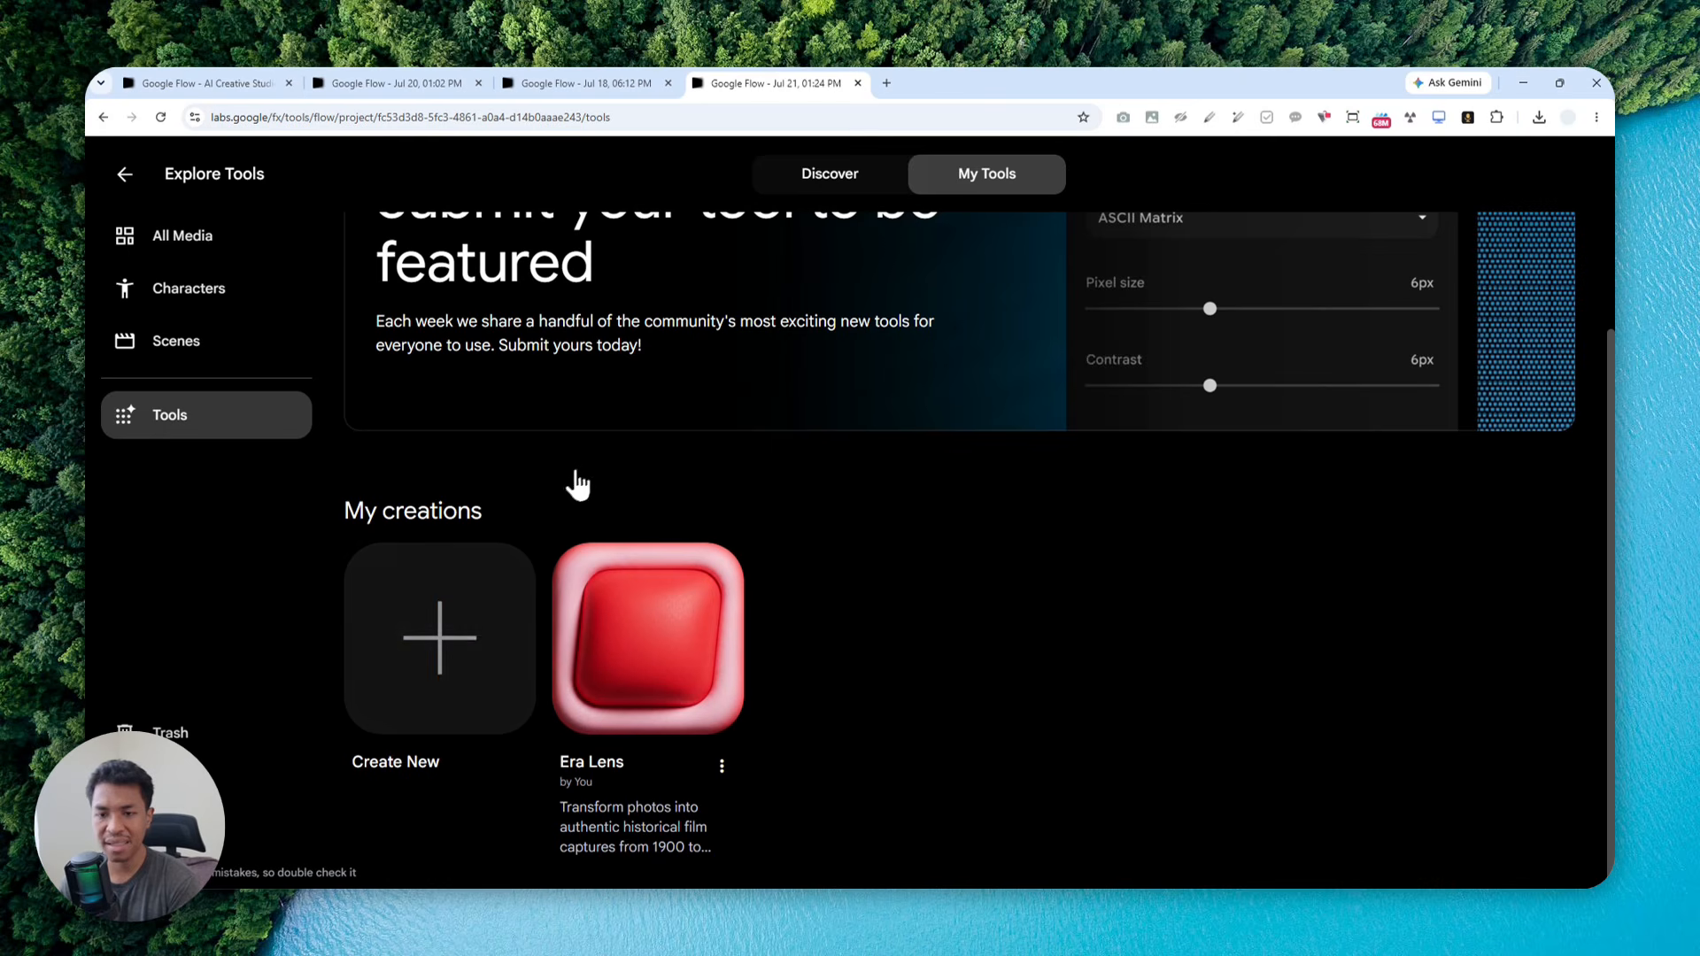
click(438, 655)
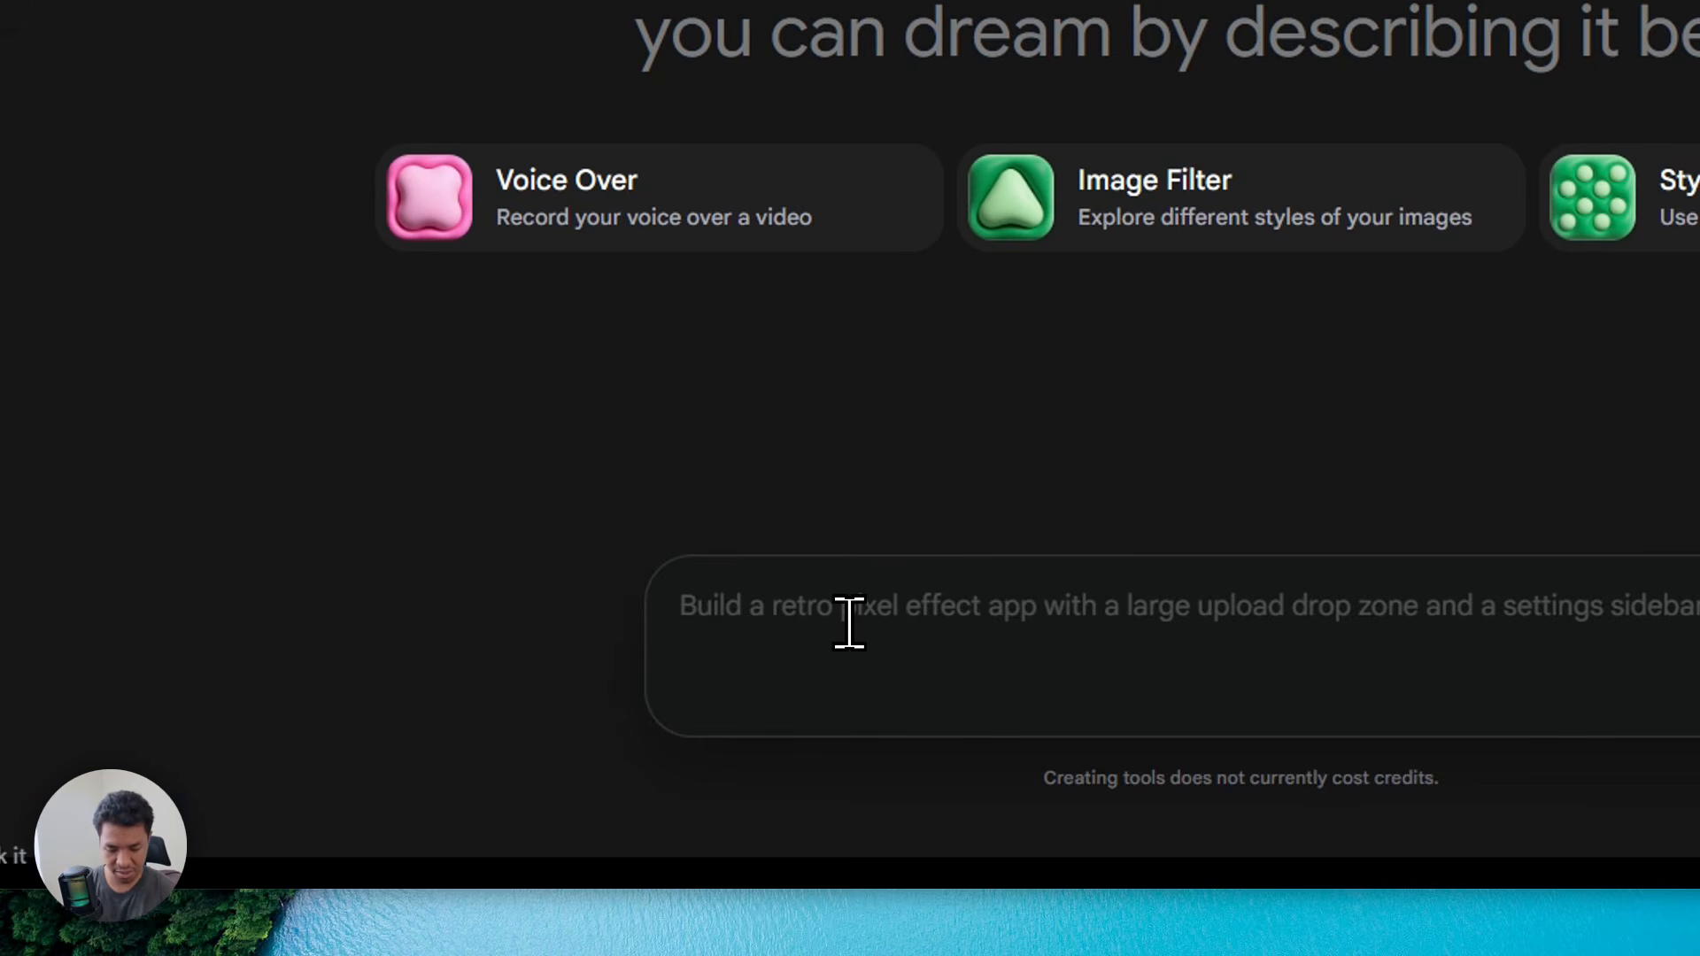
Begin the tool prompt with "I want you to create a tool where the user can upload a fashion product photo, then the AI".
text(I)
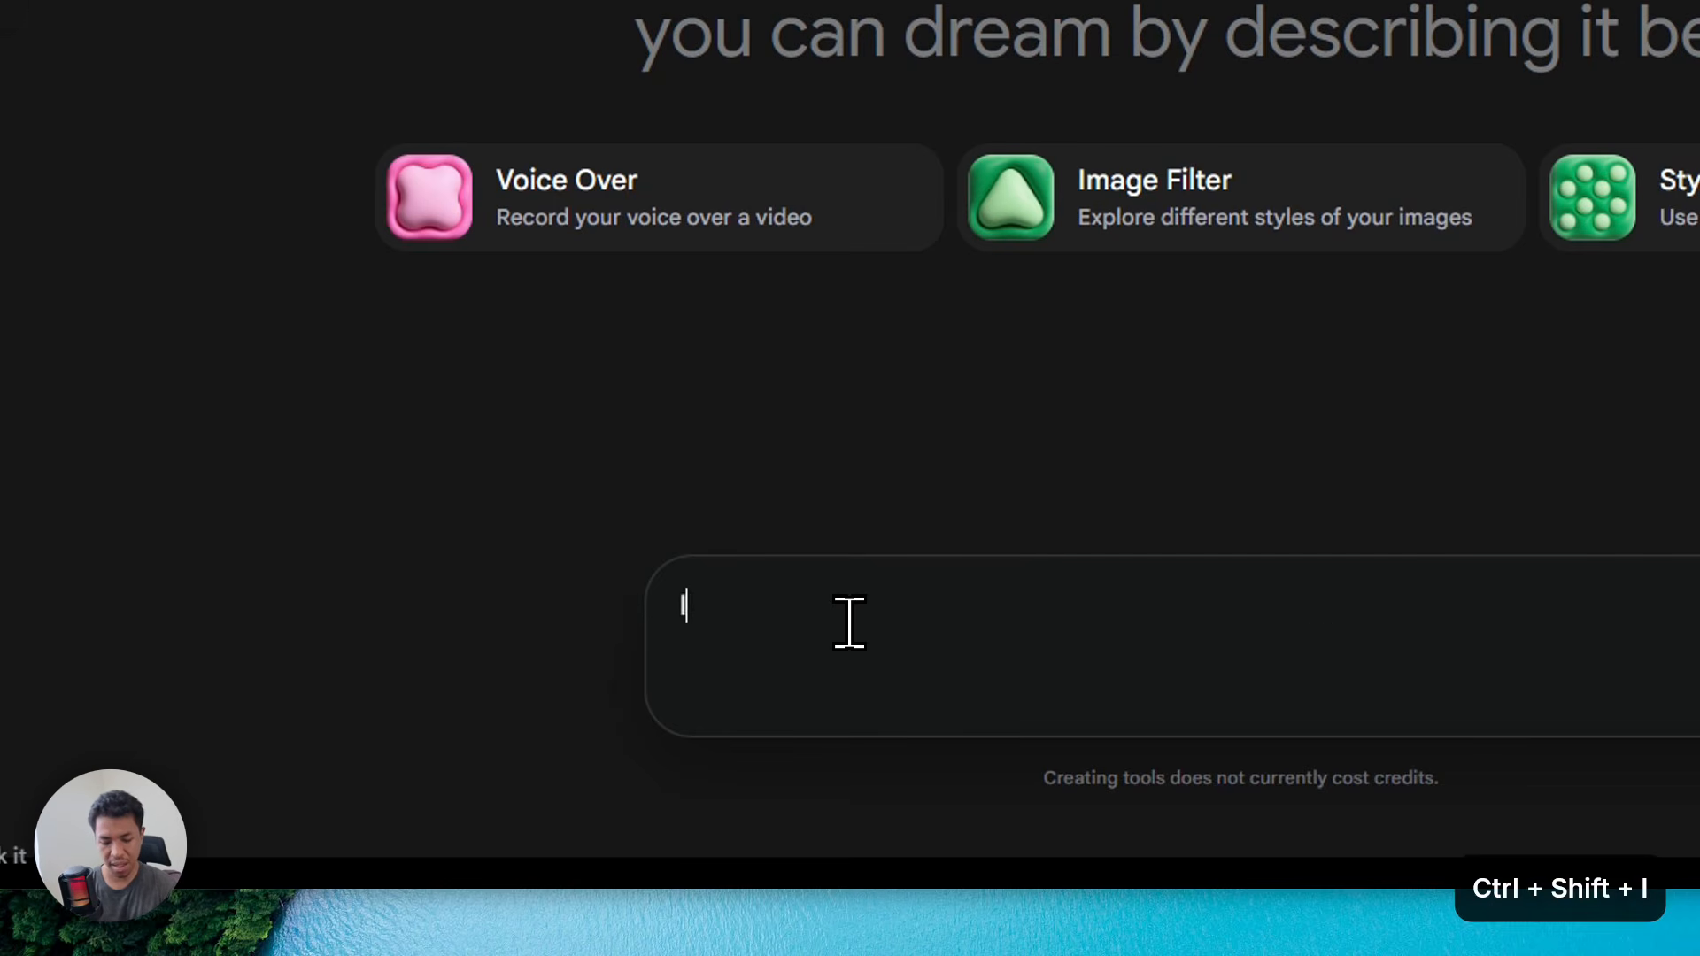
text( want you to)
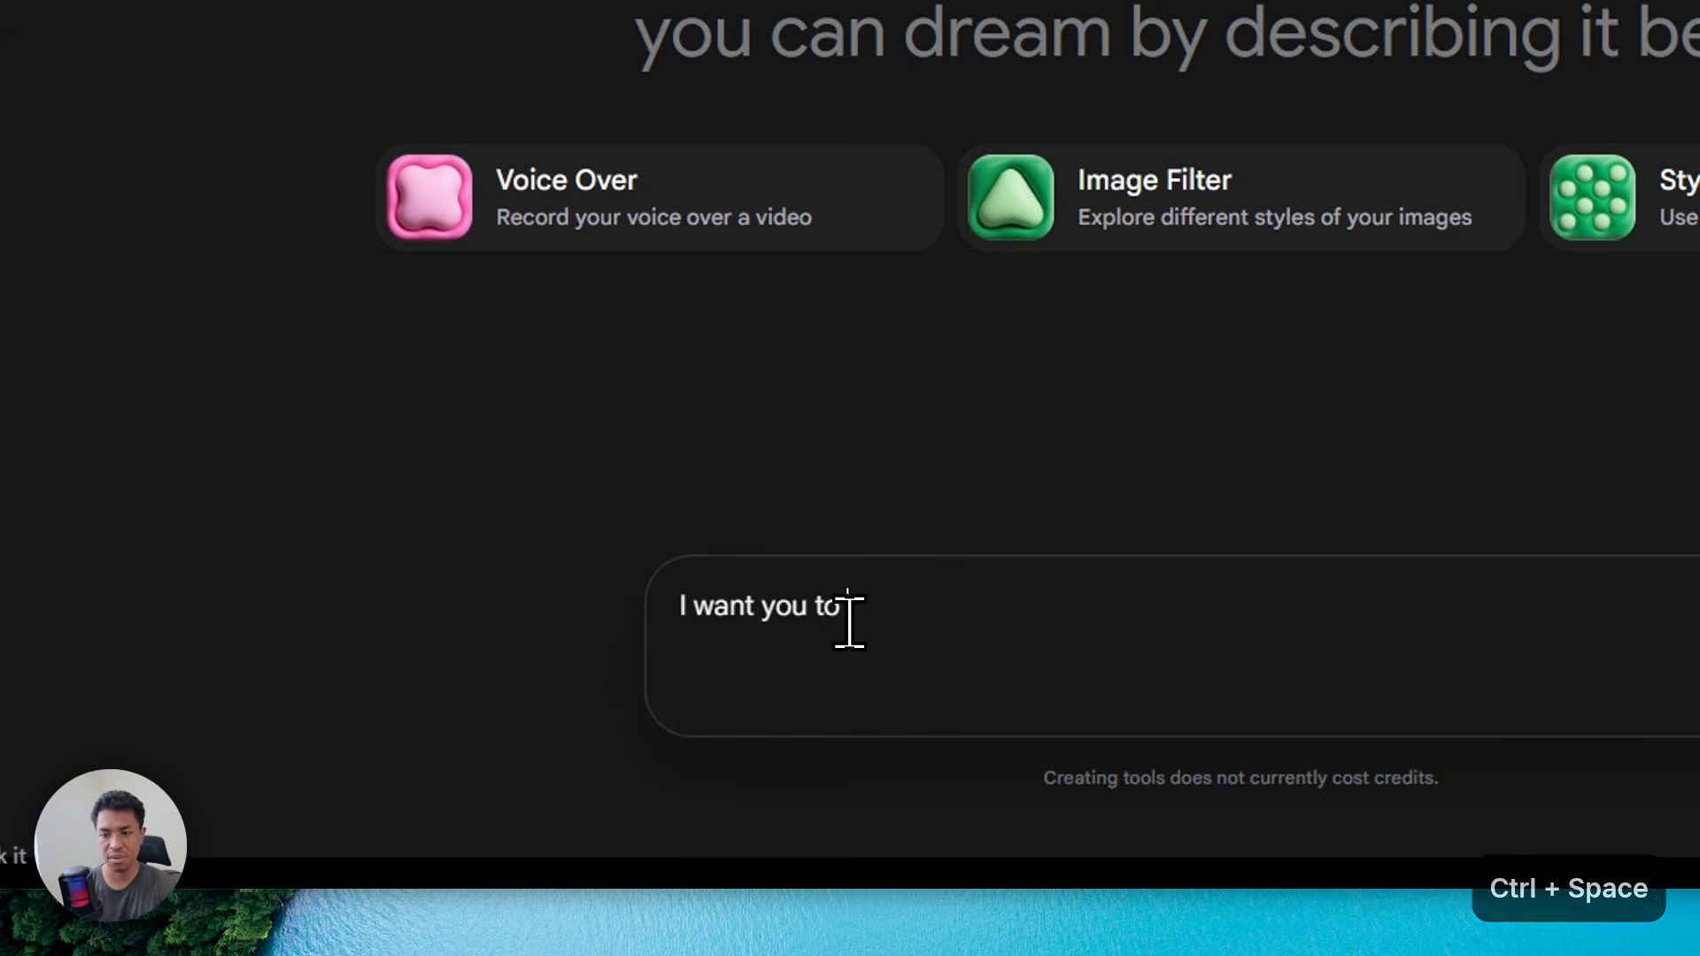
text( create a too)
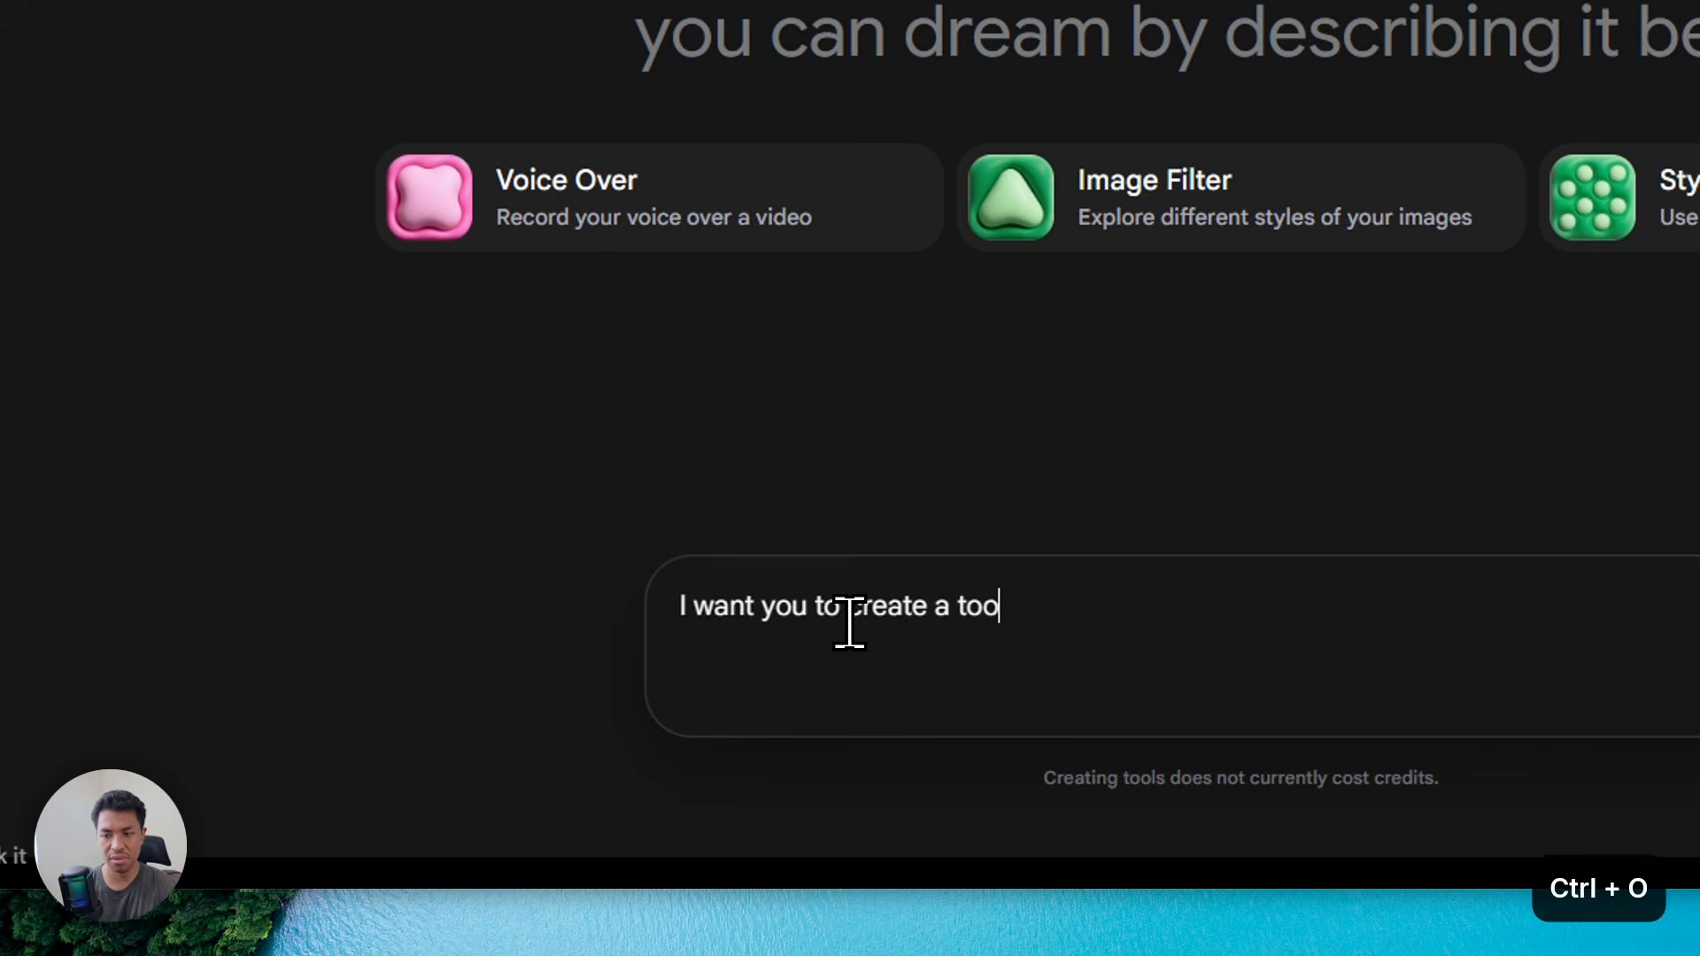
text(l where the user can t)
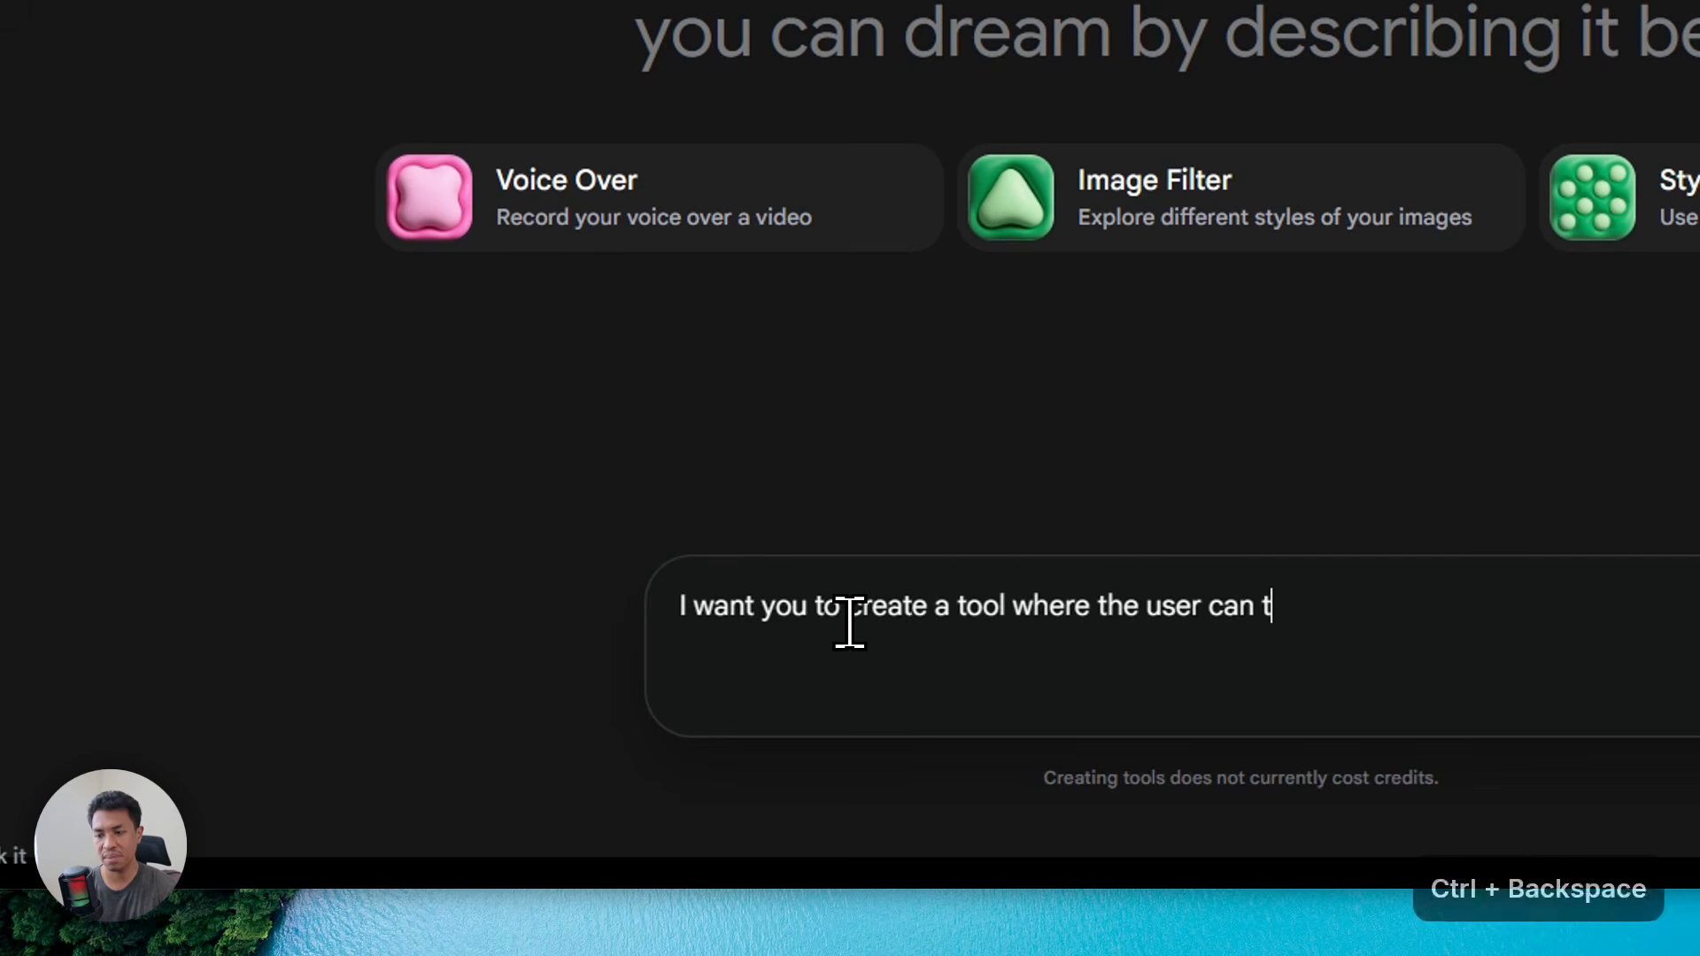
key(ctrl+BackSpace)
text(upload a)
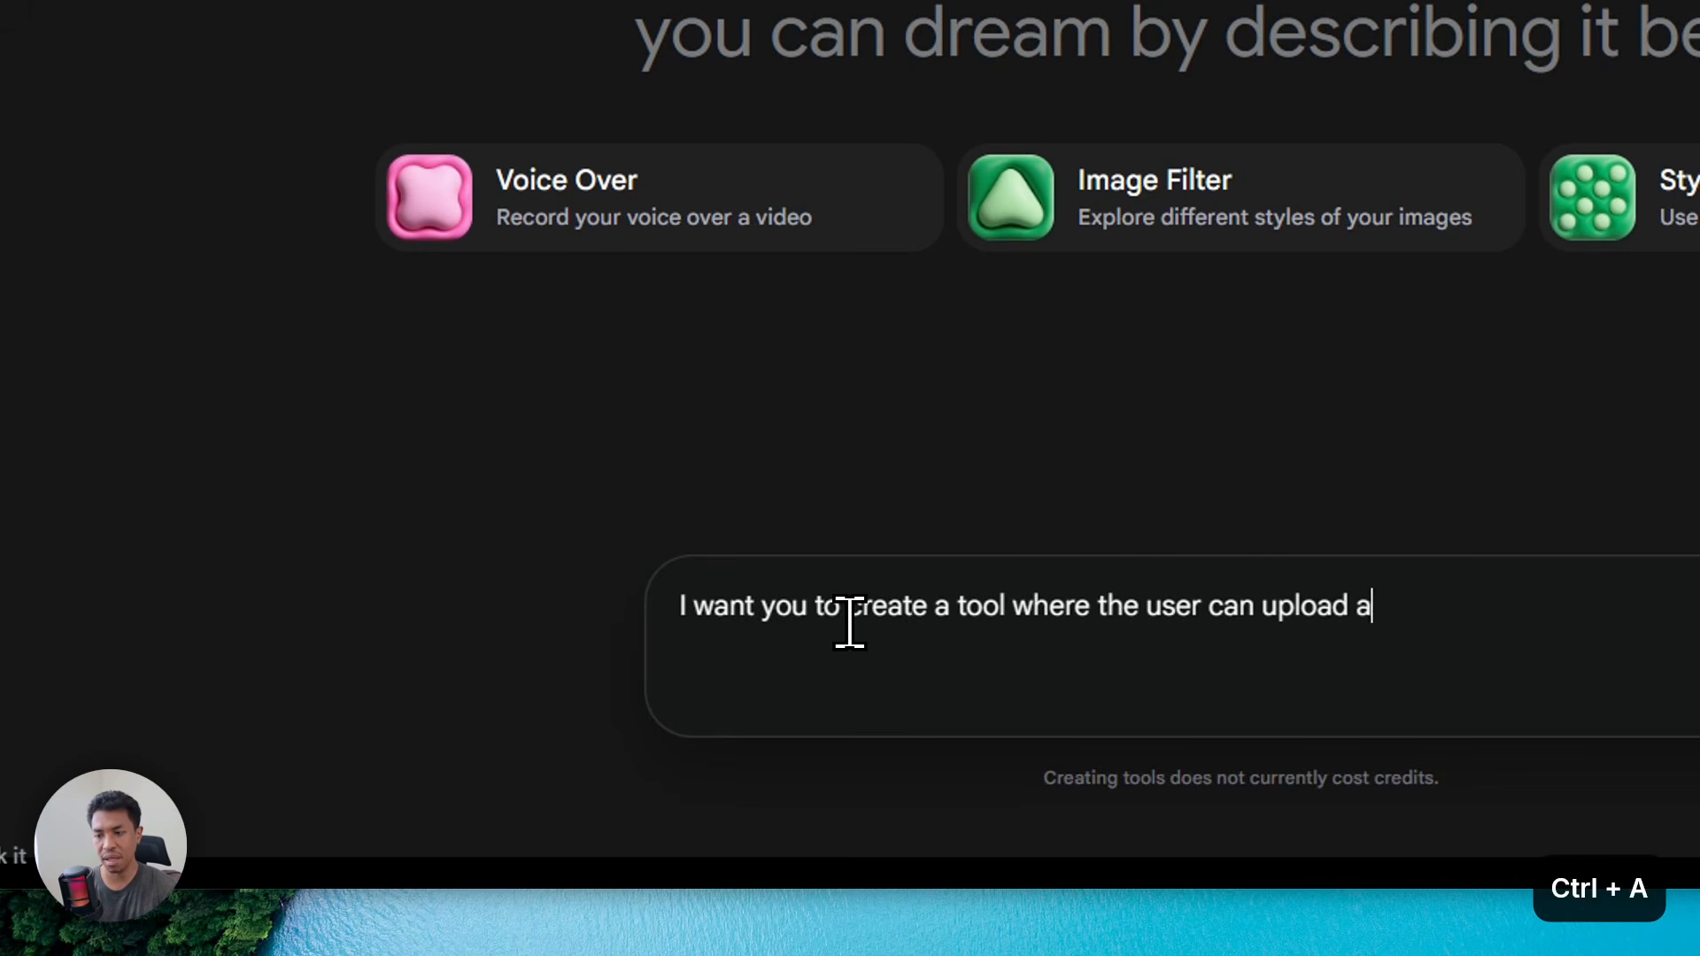
text( fashion product )
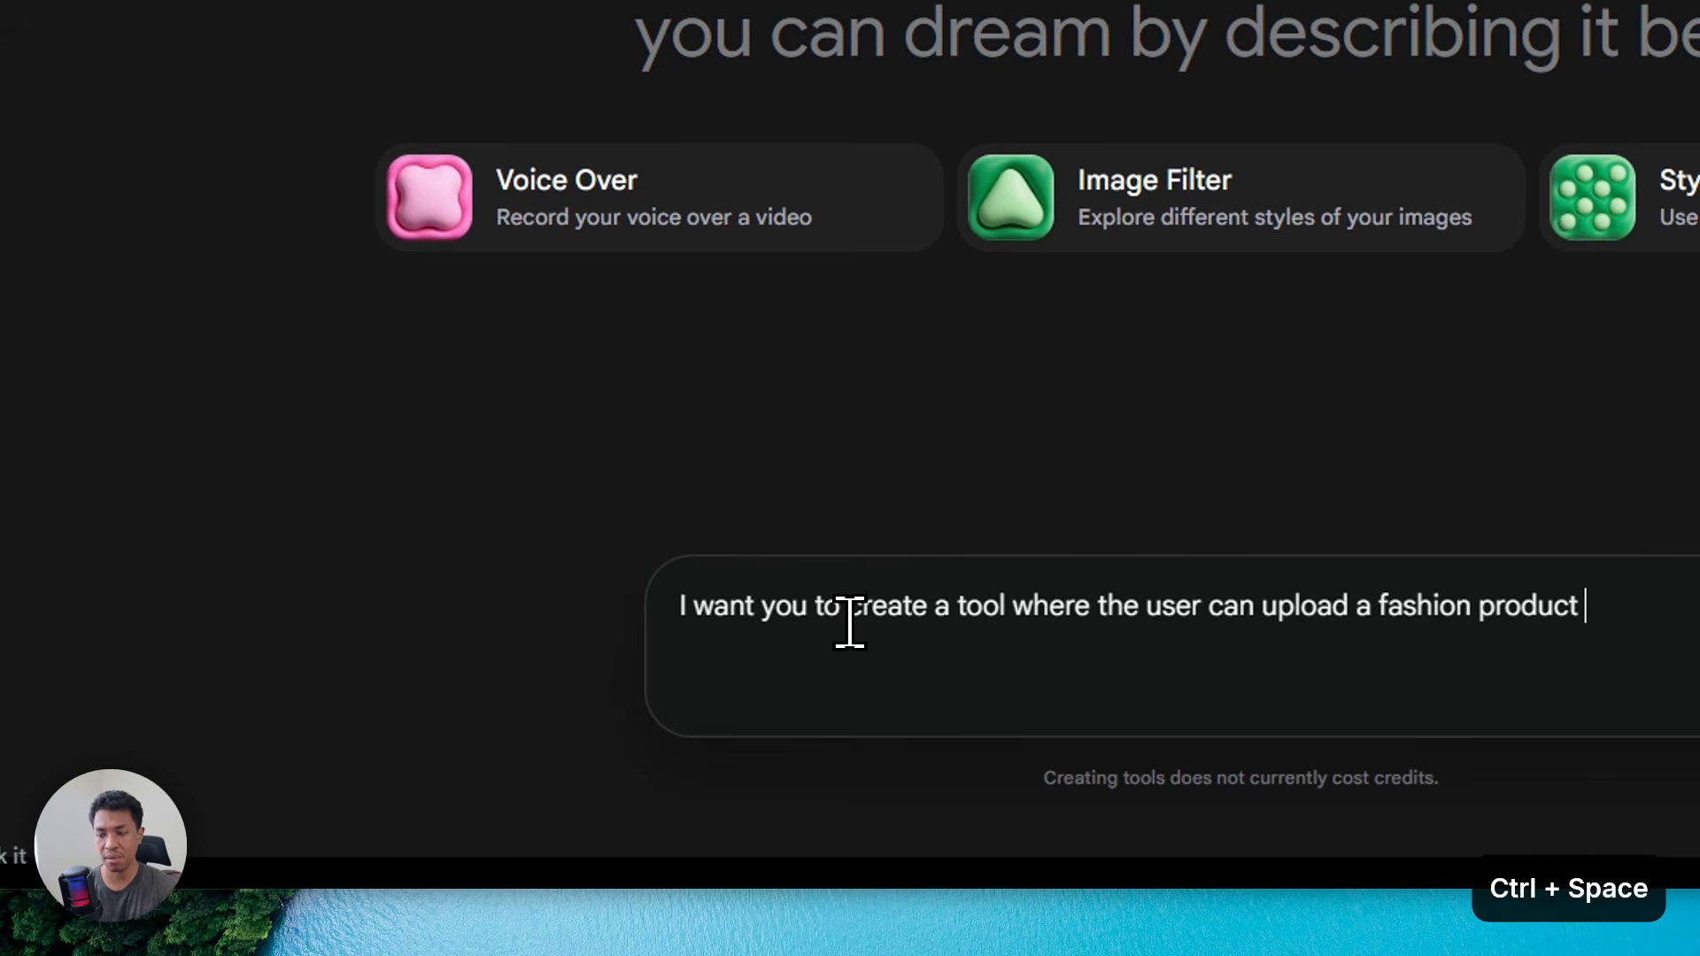
text(photo, then the AI)
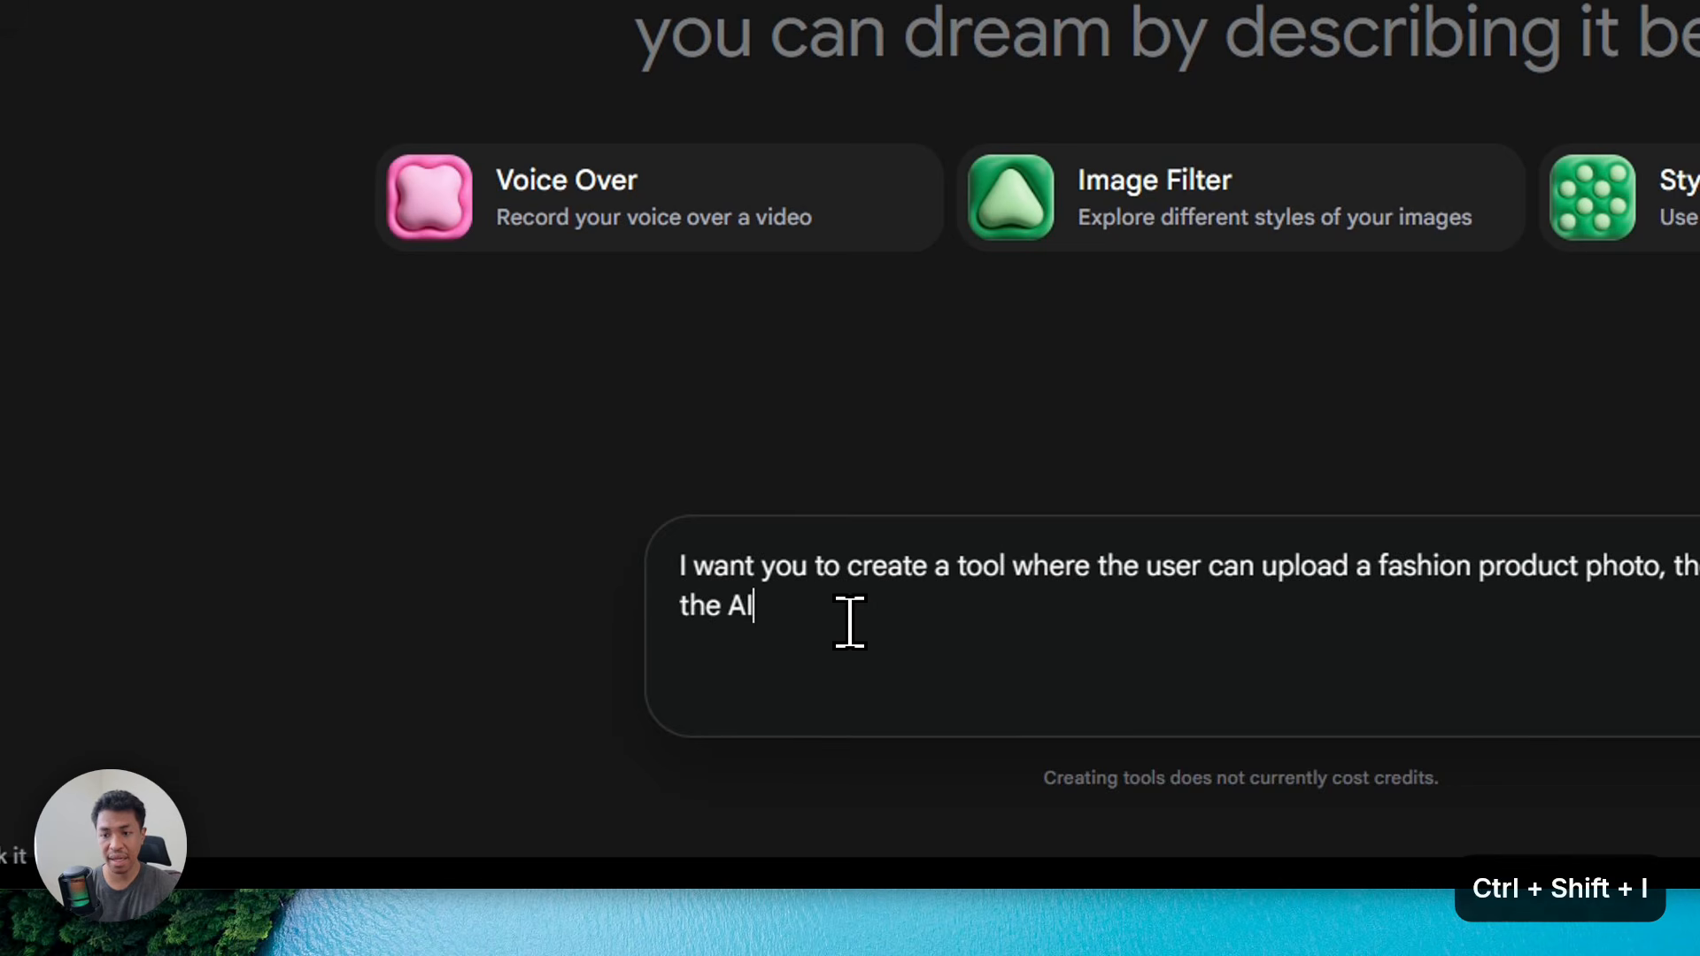
Specify the AI model in the prompt by adding "(Nano Banana 2)" after "the AI".
text( (Nan)
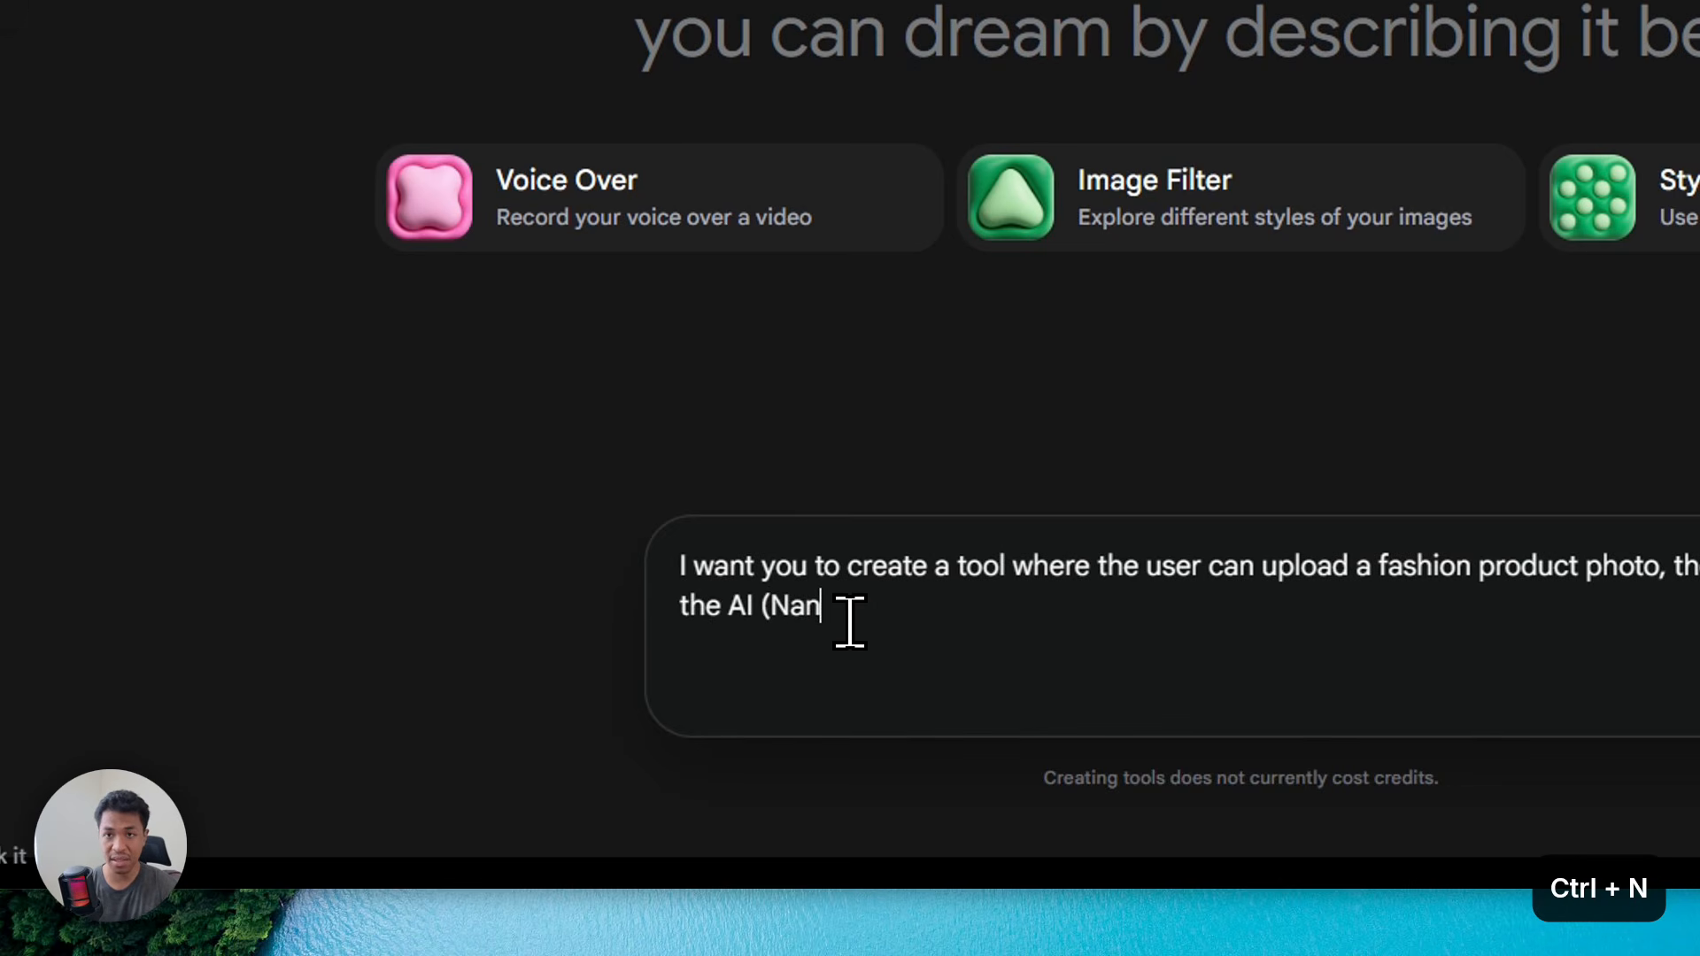
text(o Banan 2))
key(ctrl+Left)
key(Left)
text(a)
key(Down)
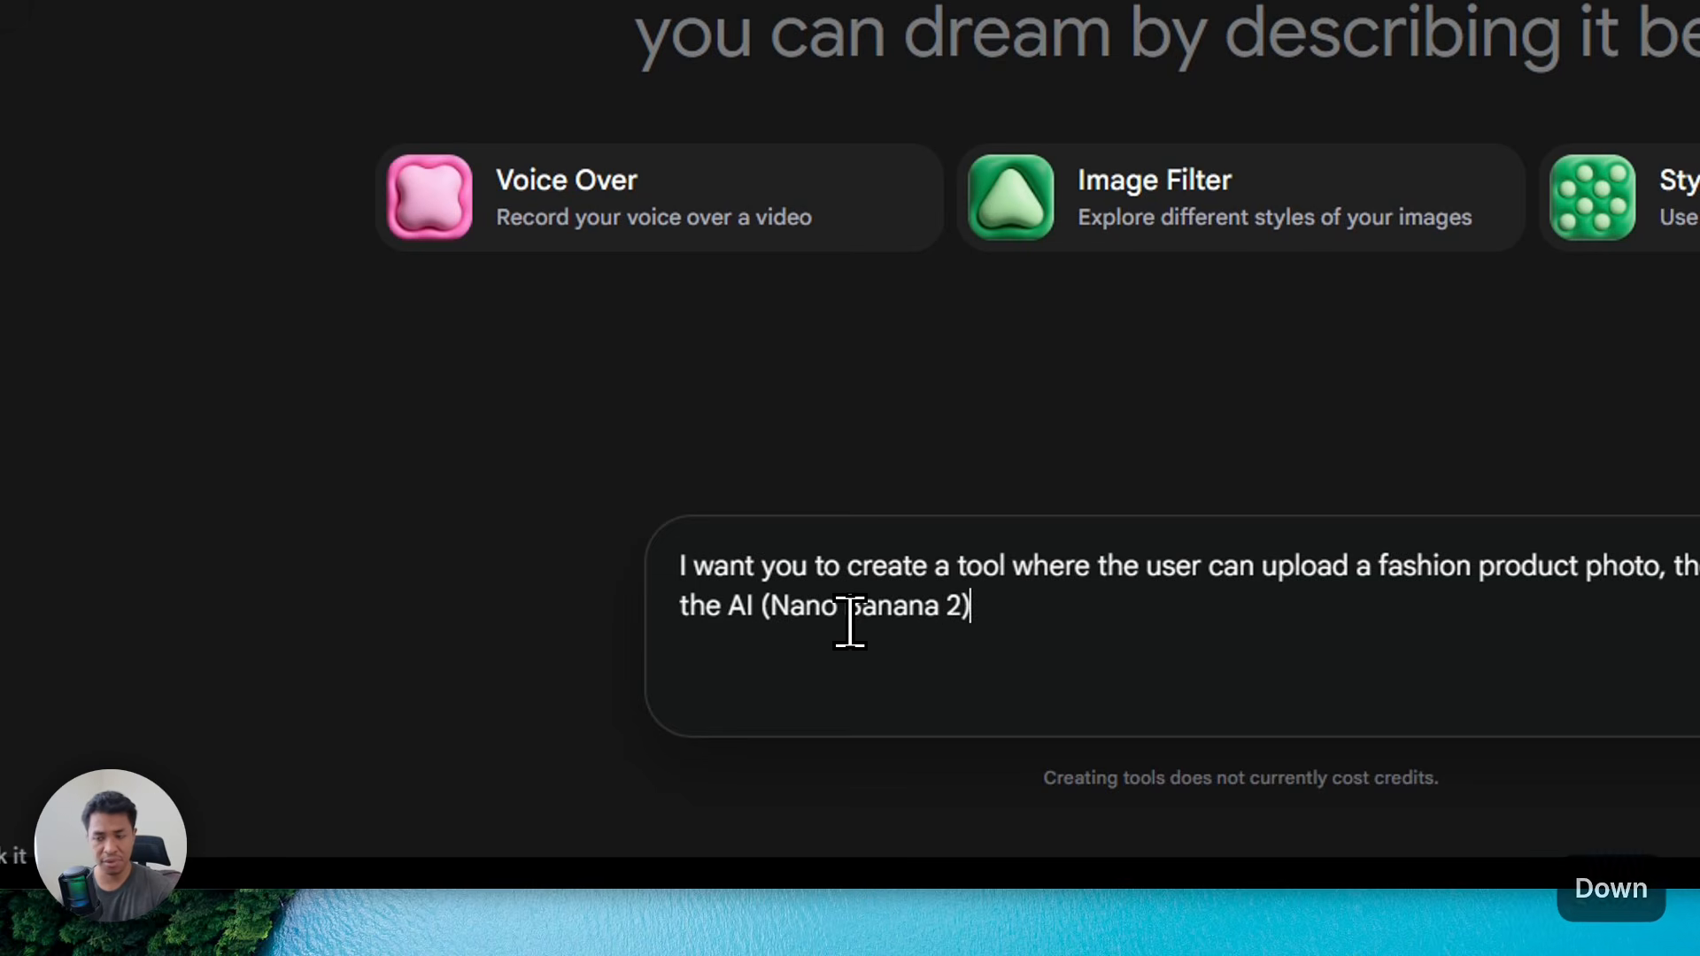
Continue the prompt with ", then the user can choose various scenery/style like studio, lifestyle, etc,".
text(, then th)
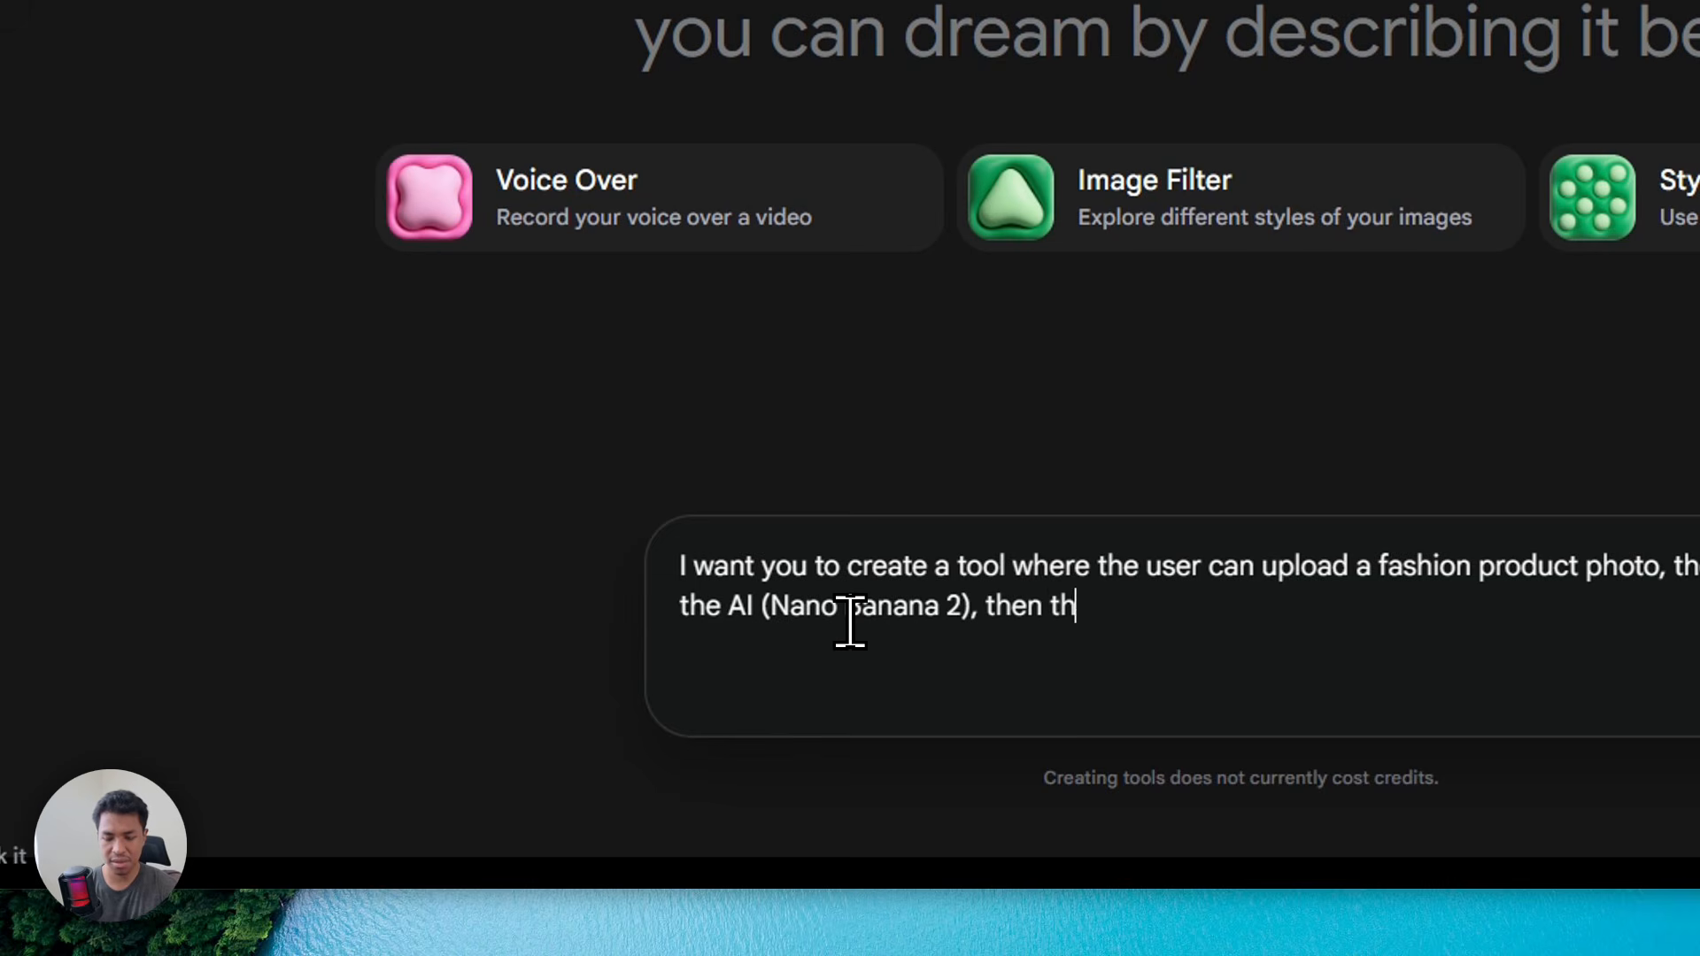
text(e user can cho)
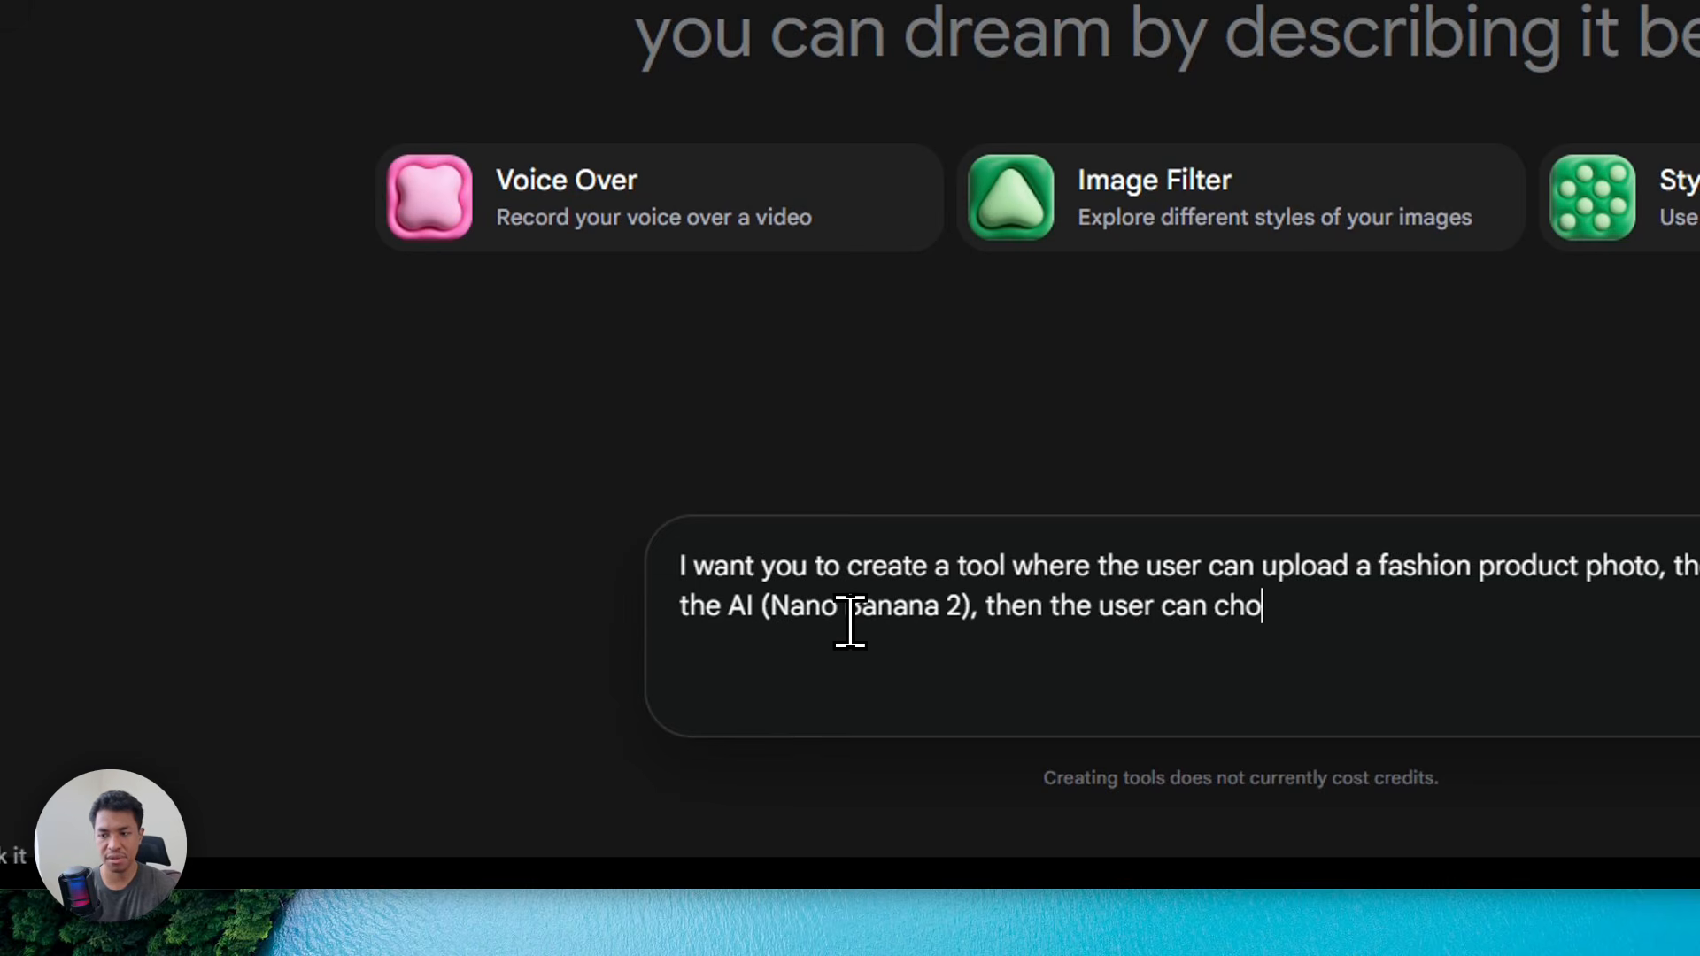
text(ose varios)
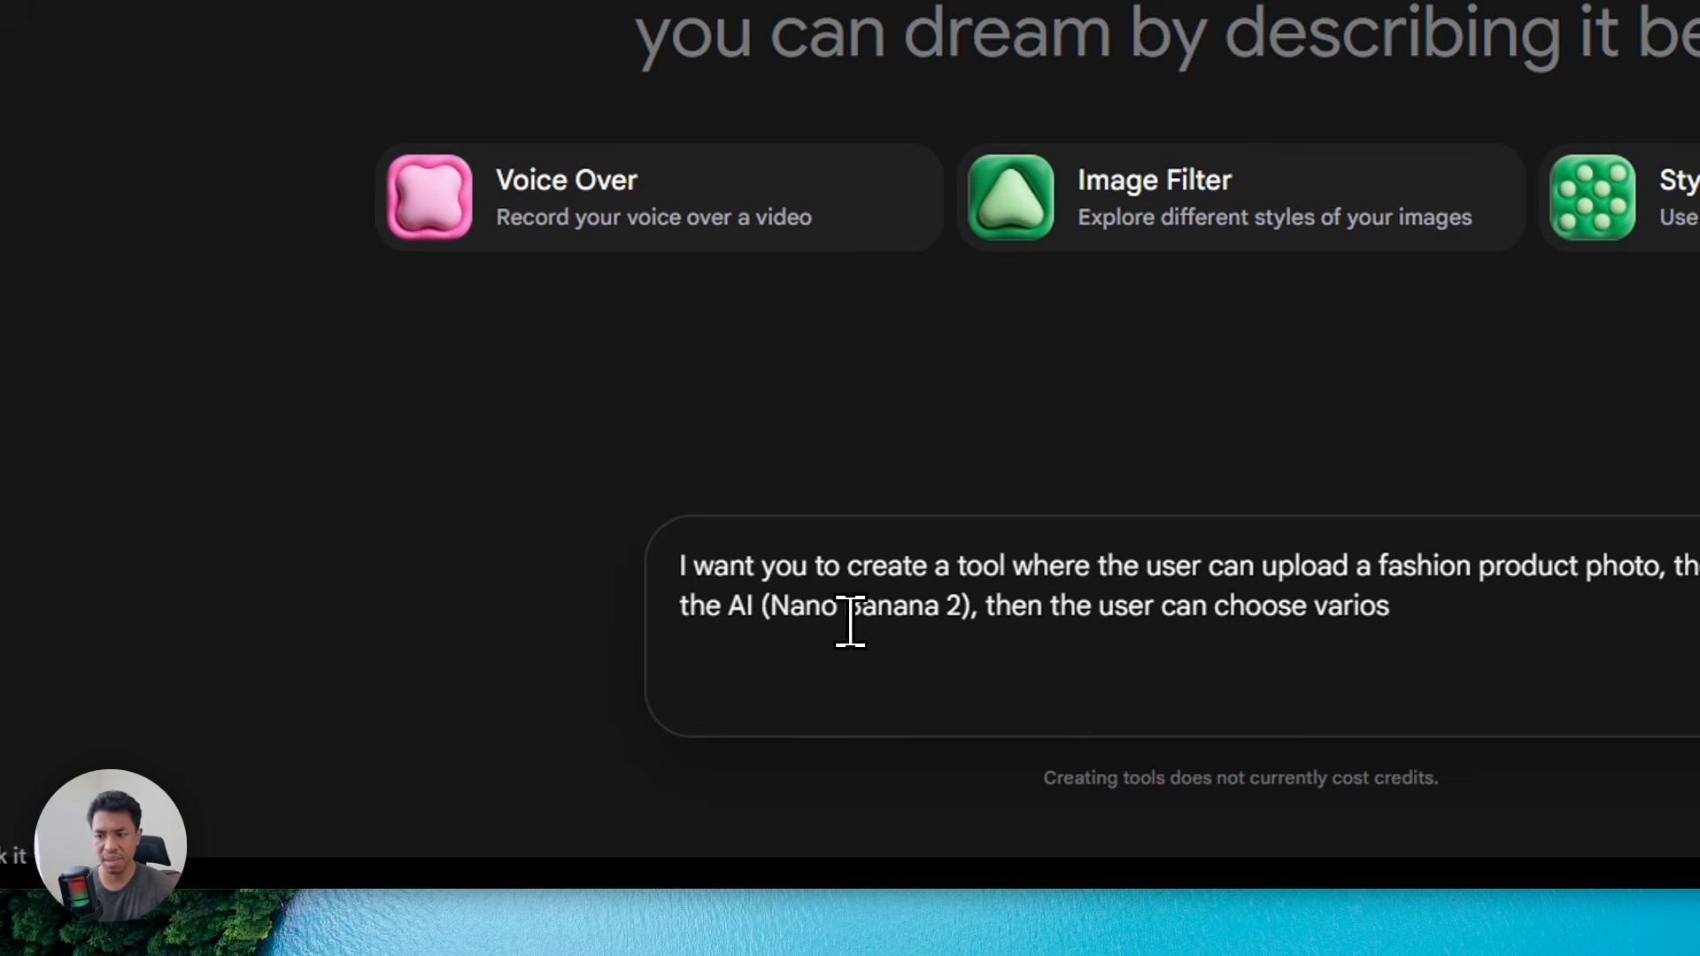
key(ctrl+shift+Left)
text(various scenery/style like studi)
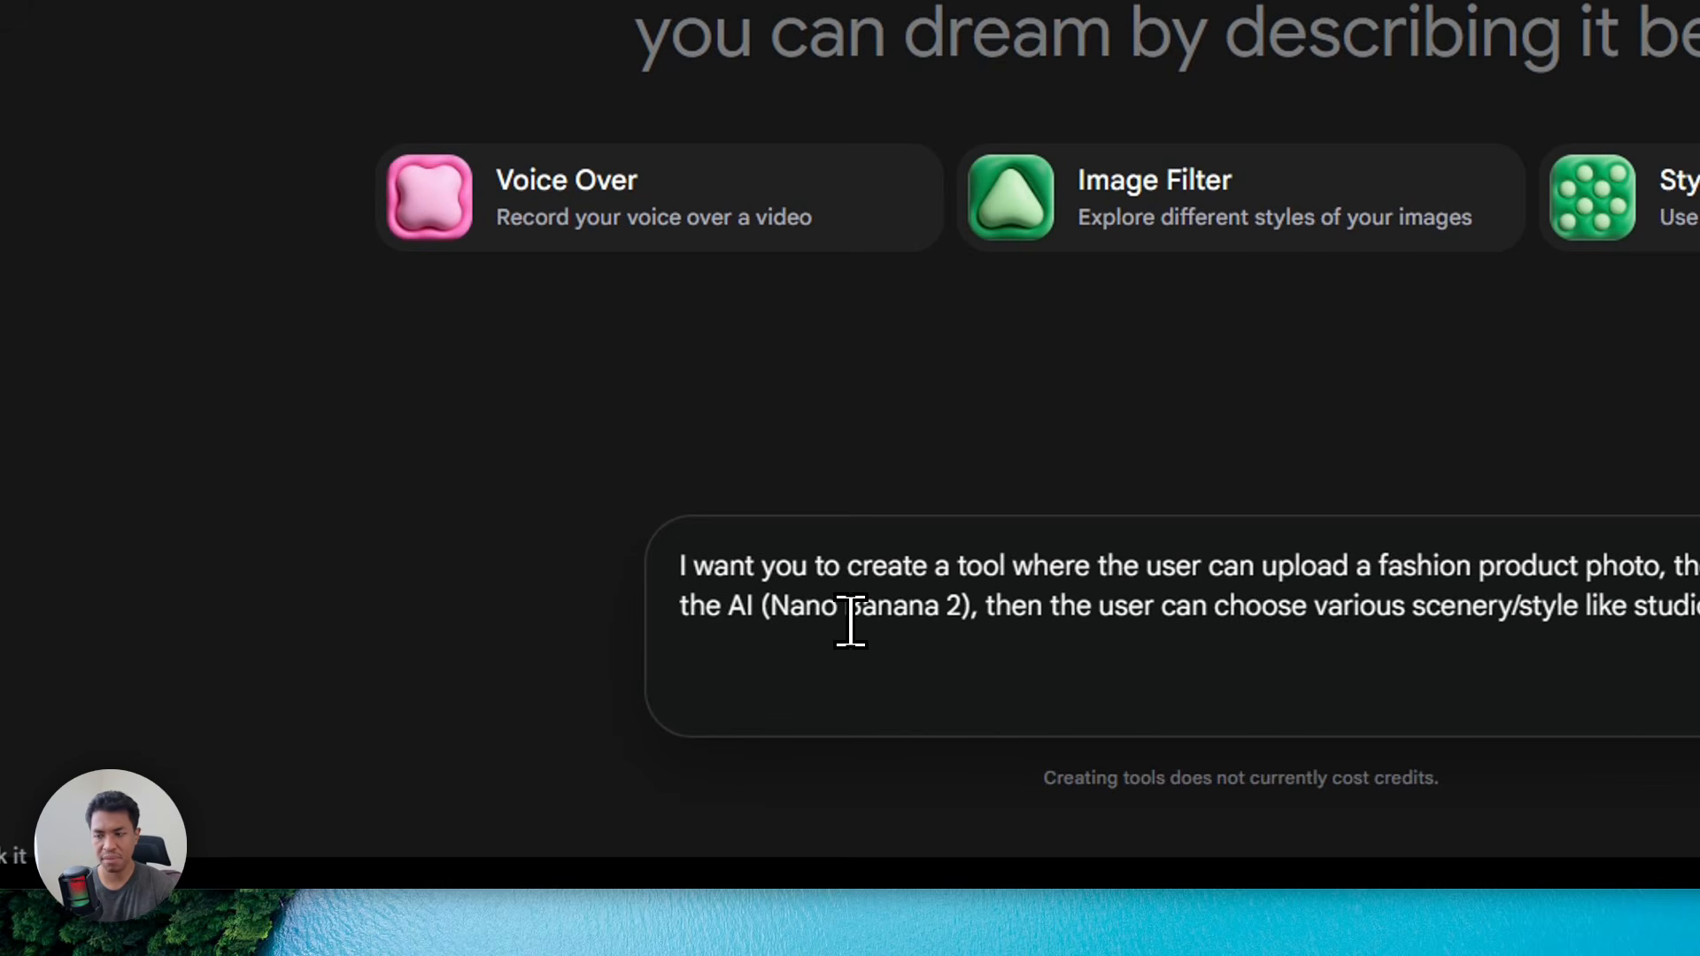
text(lifestyle,)
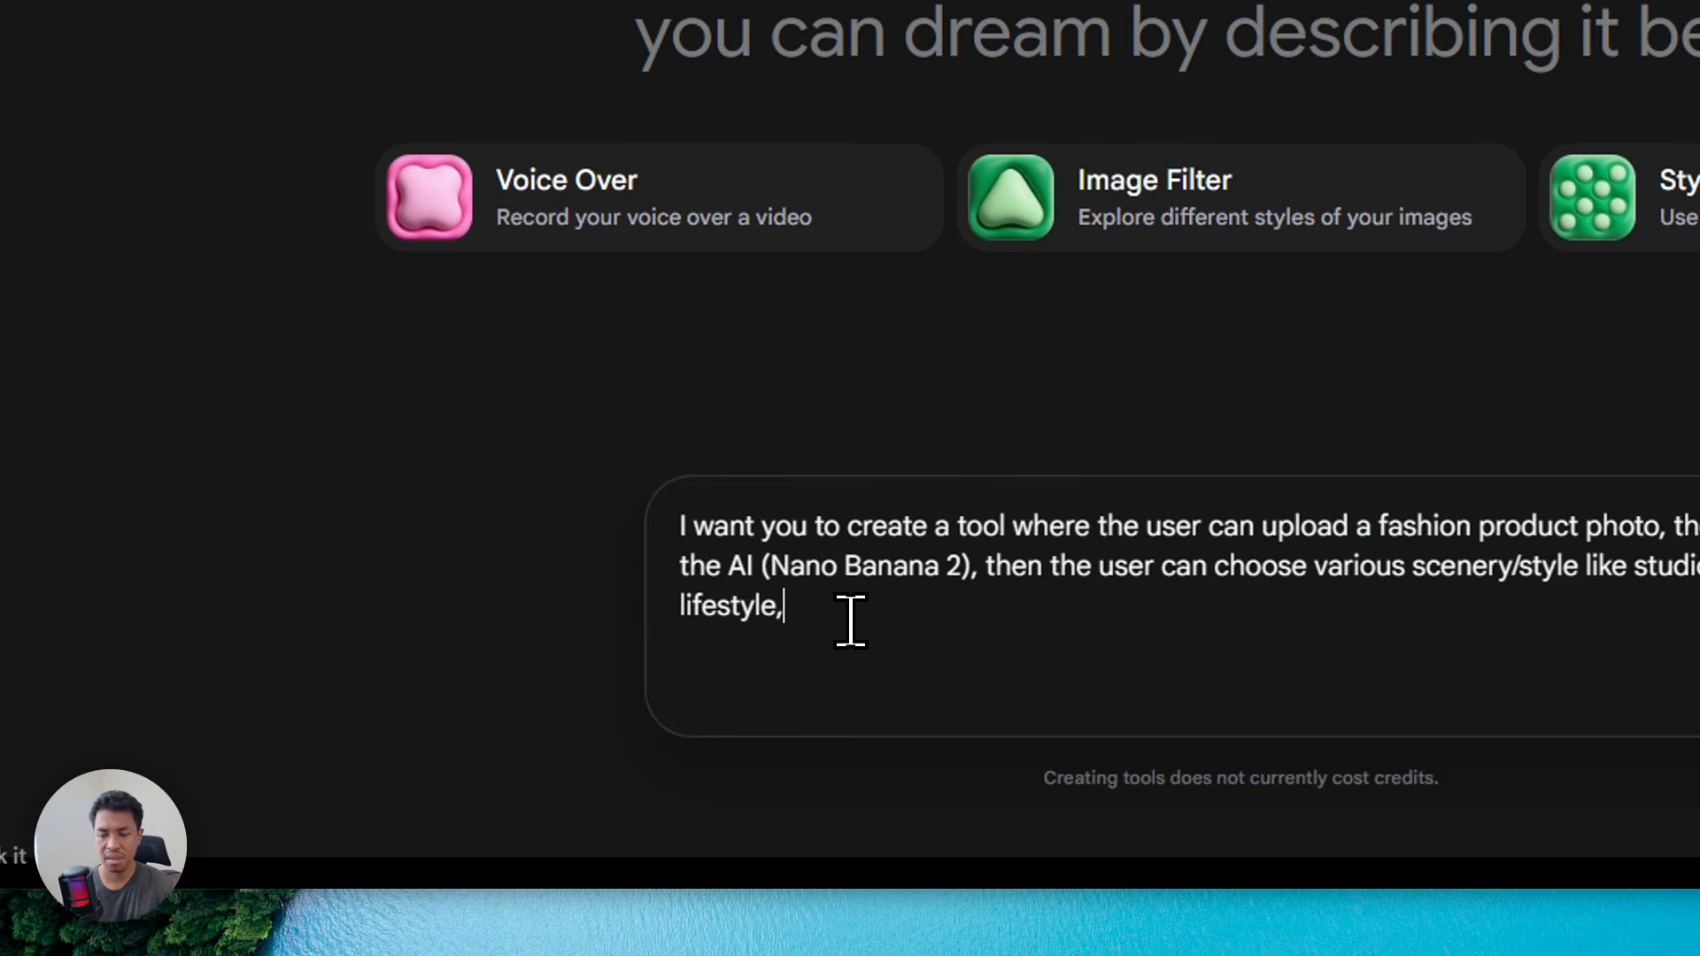
text( etc, )
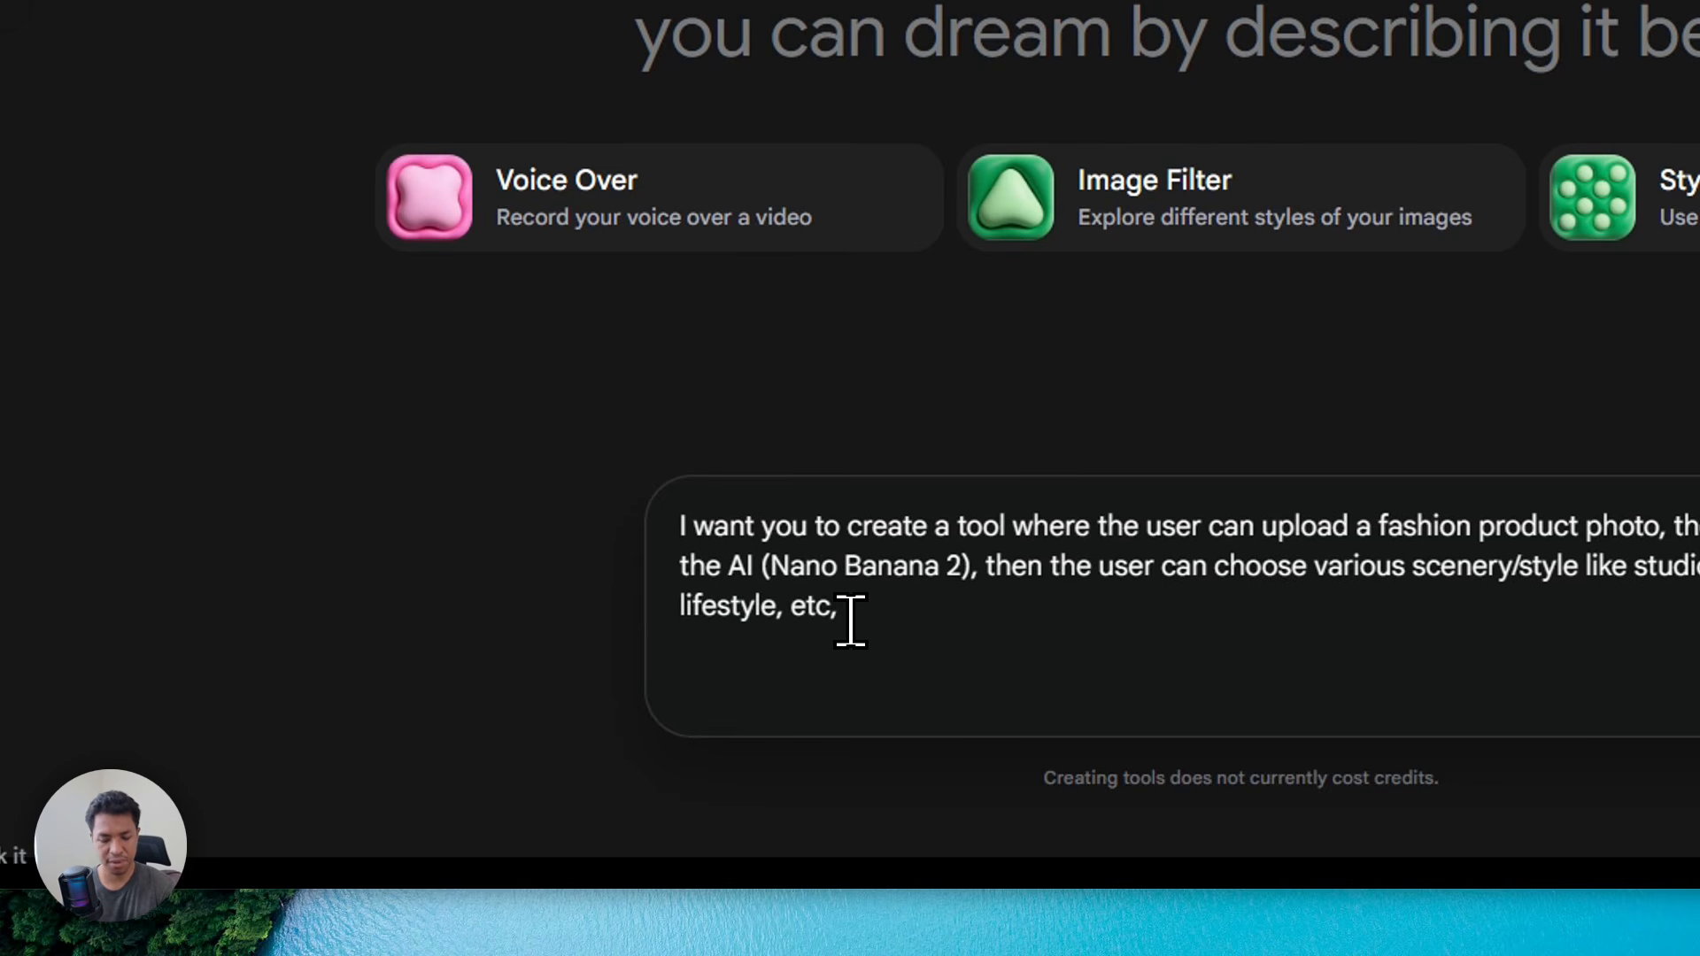
Finish the prompt with "then AI will generate professional photos based on the settings. I want the camera angle to dynamics.".
text(th)
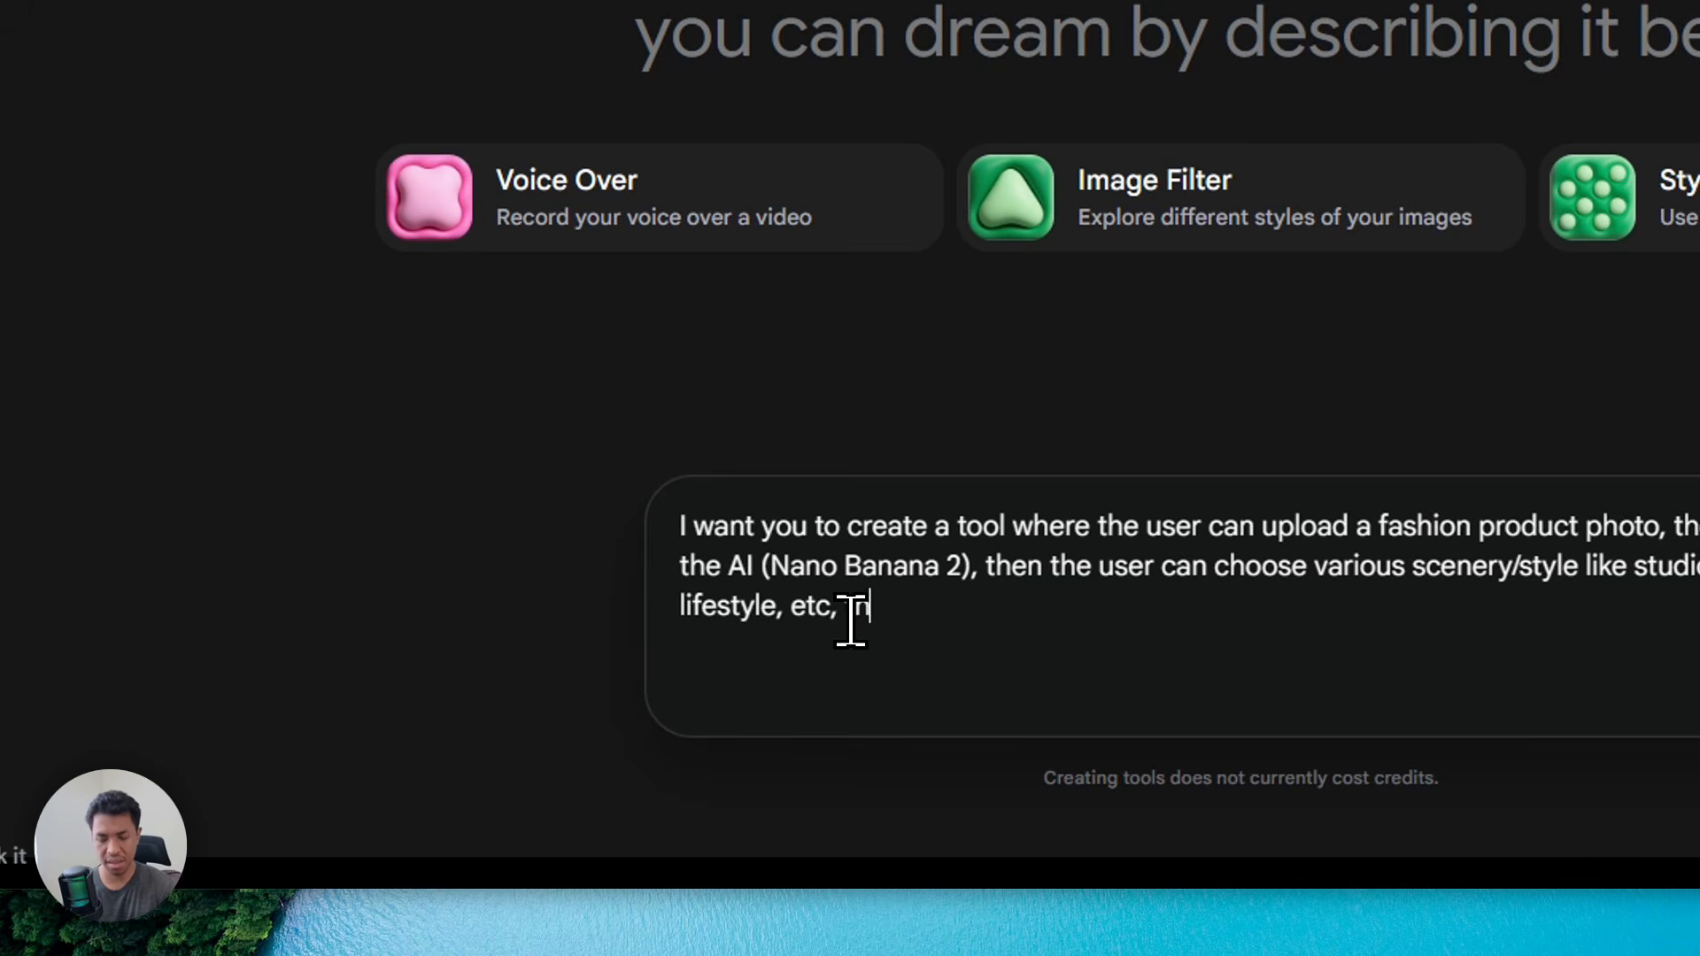
text(en AI will h)
key(BackSpace)
text(generate )
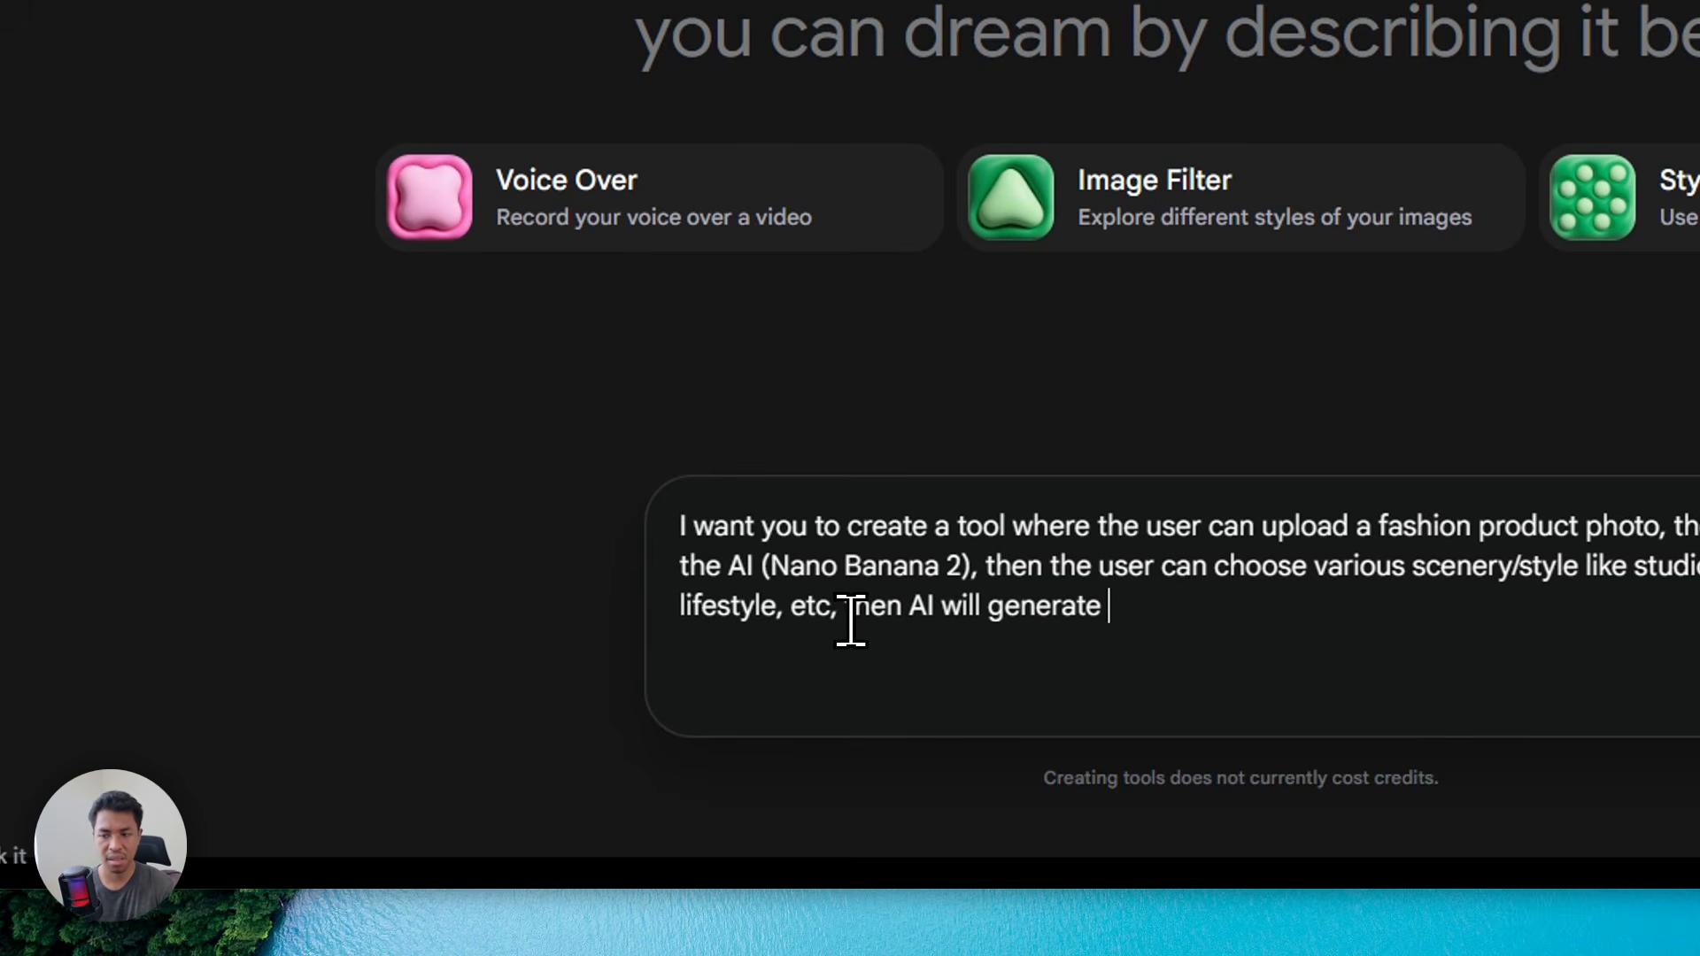
text(professiona)
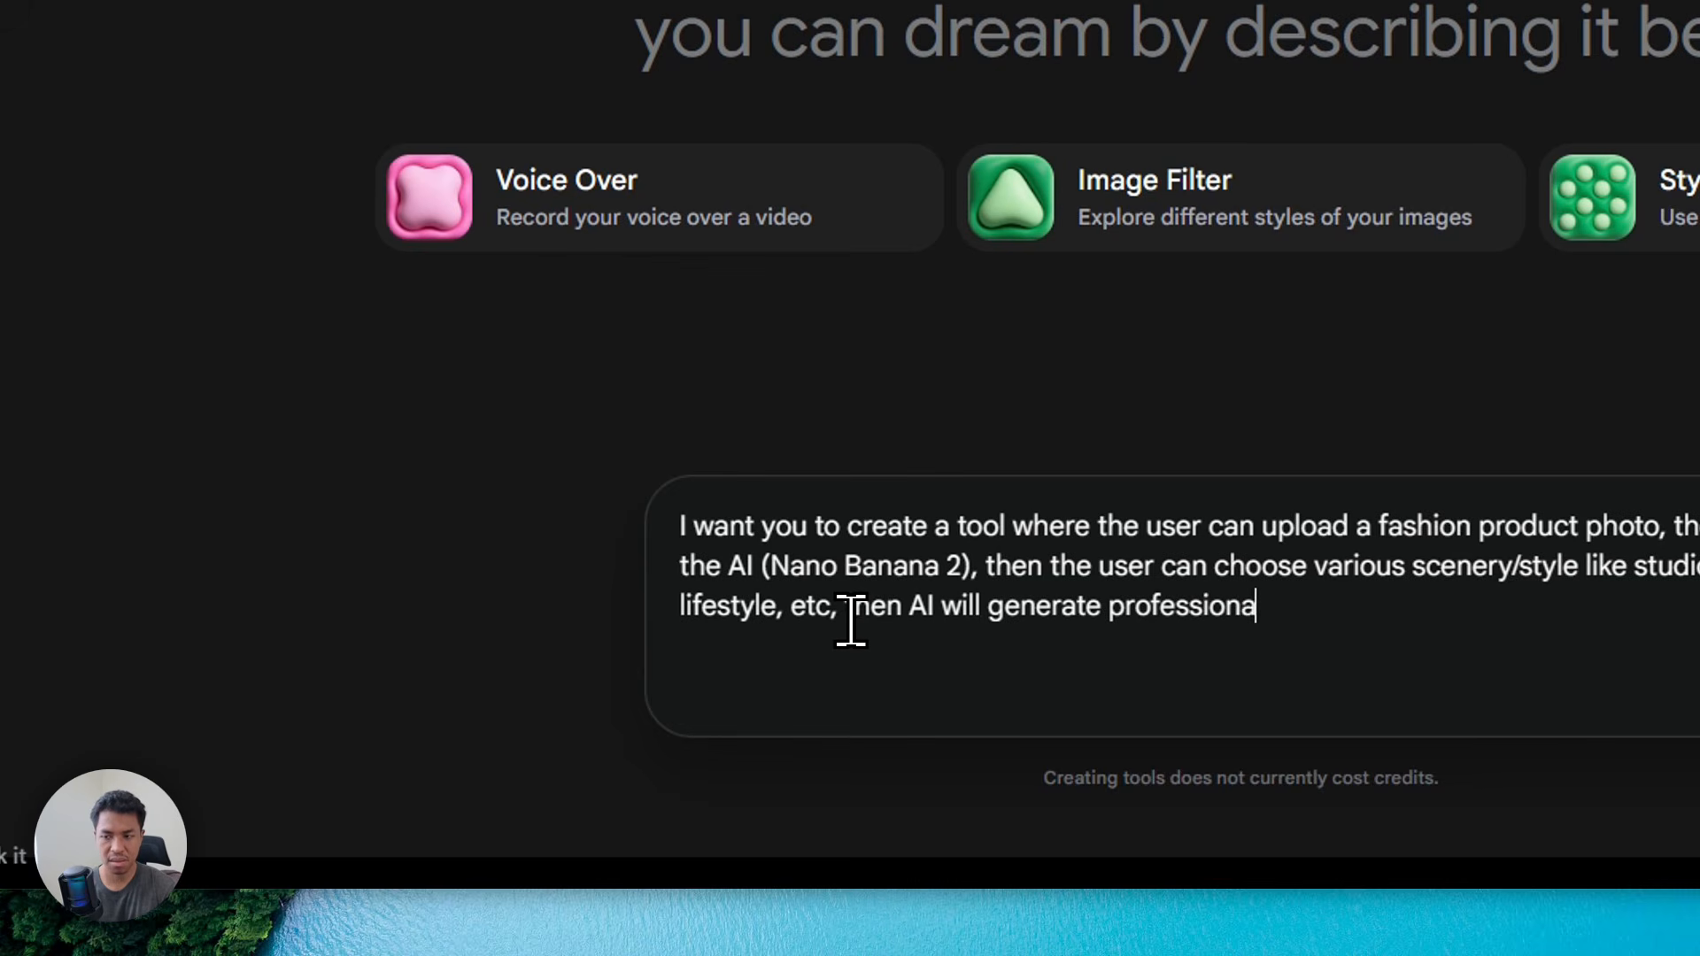
text(l photos base)
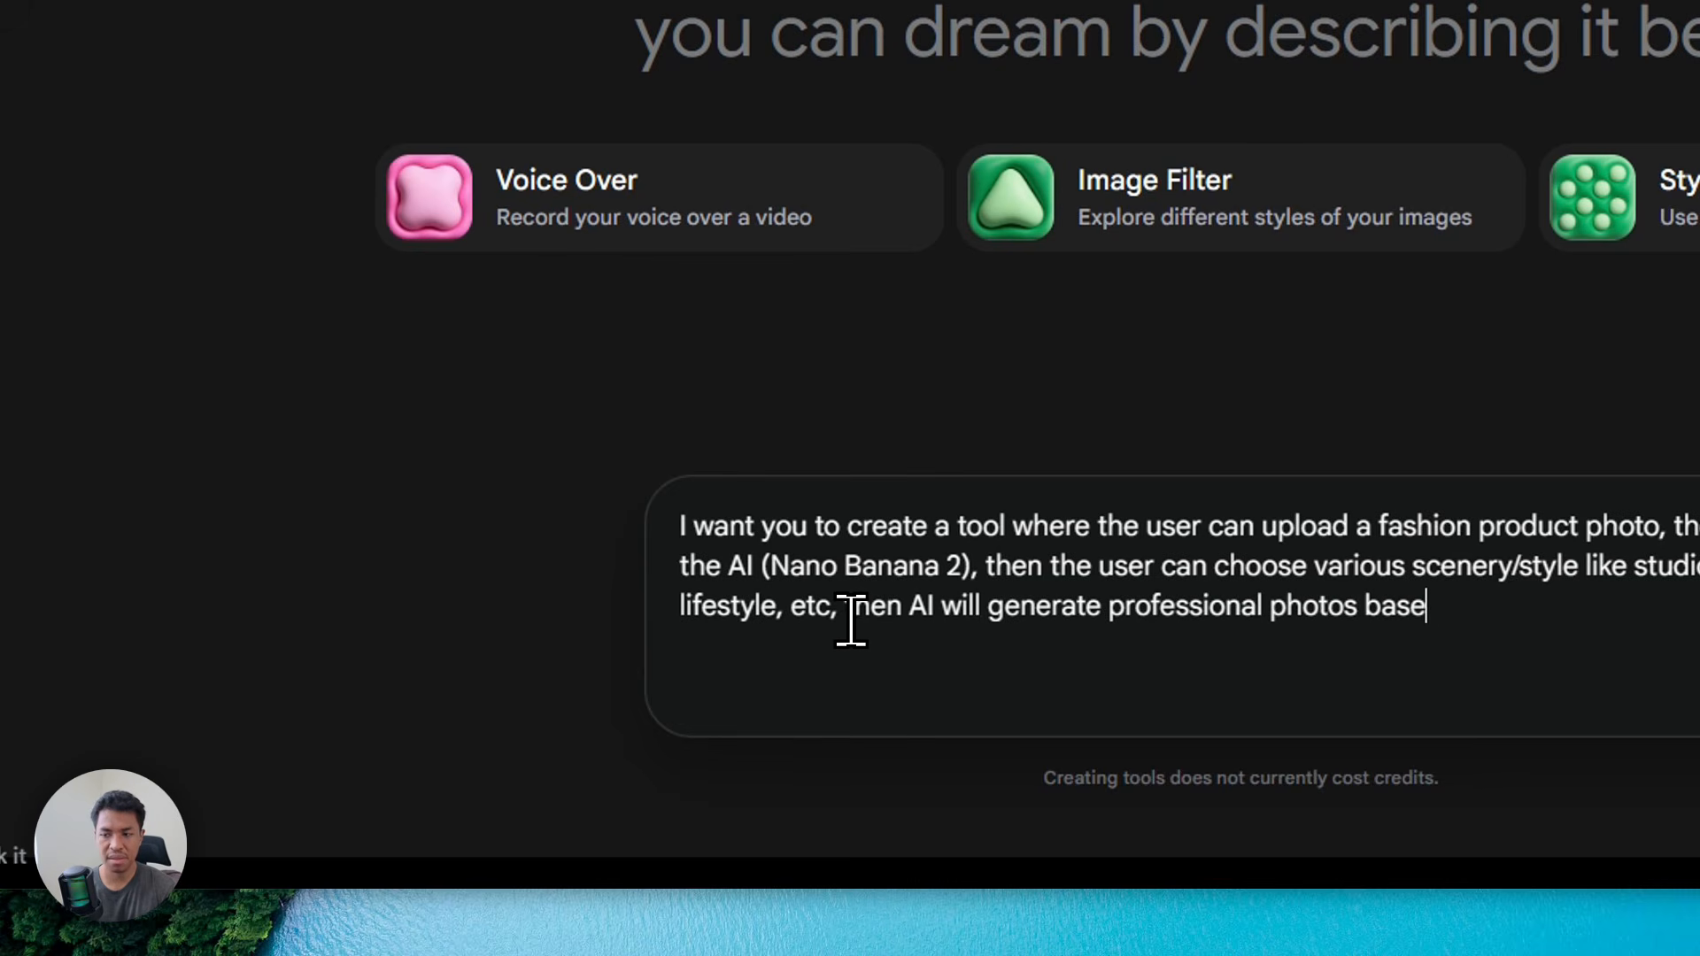
text(d on the settin)
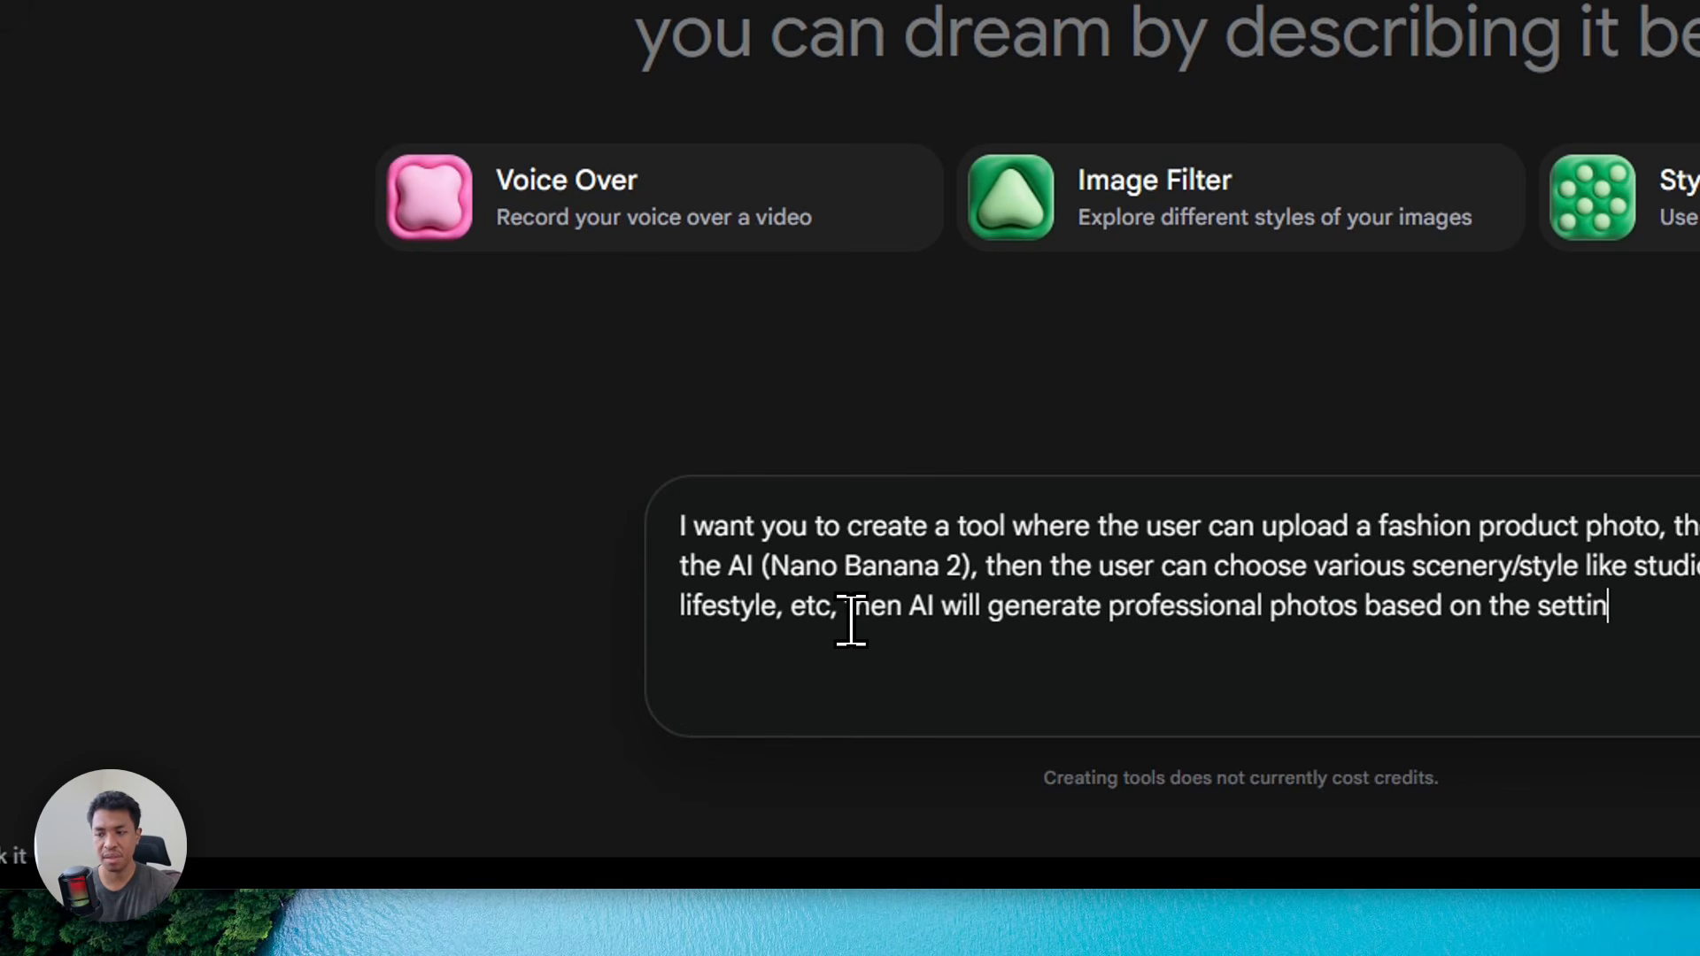
text(gs. I wa )
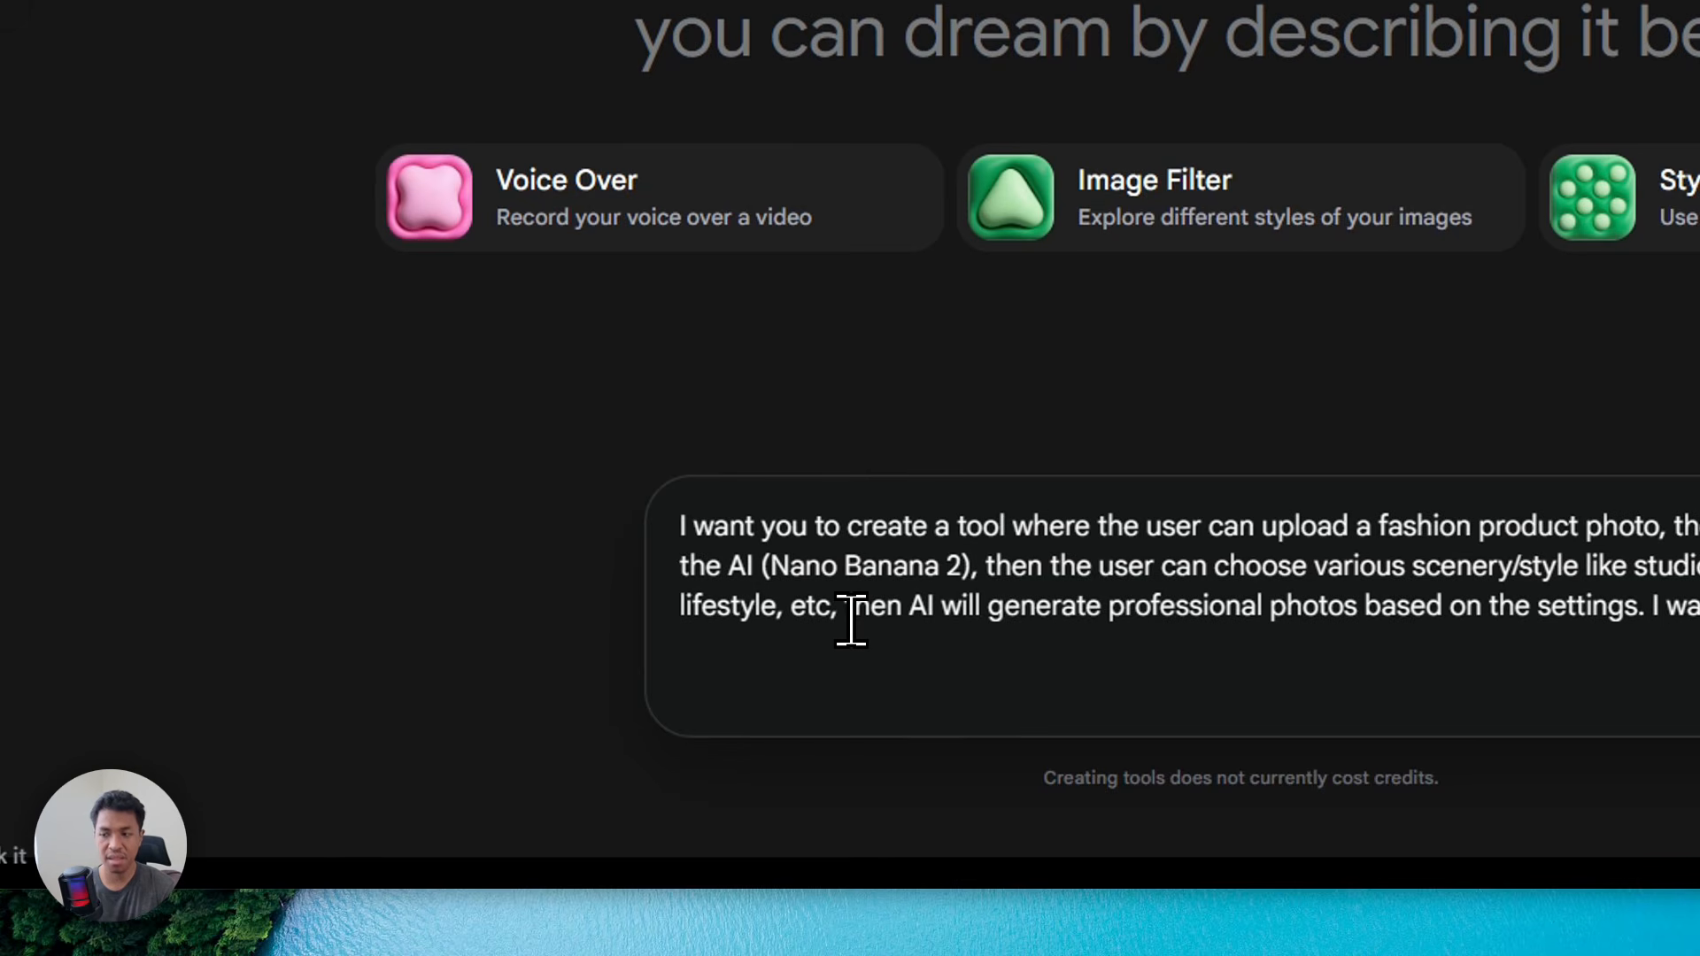
text(the camera ang)
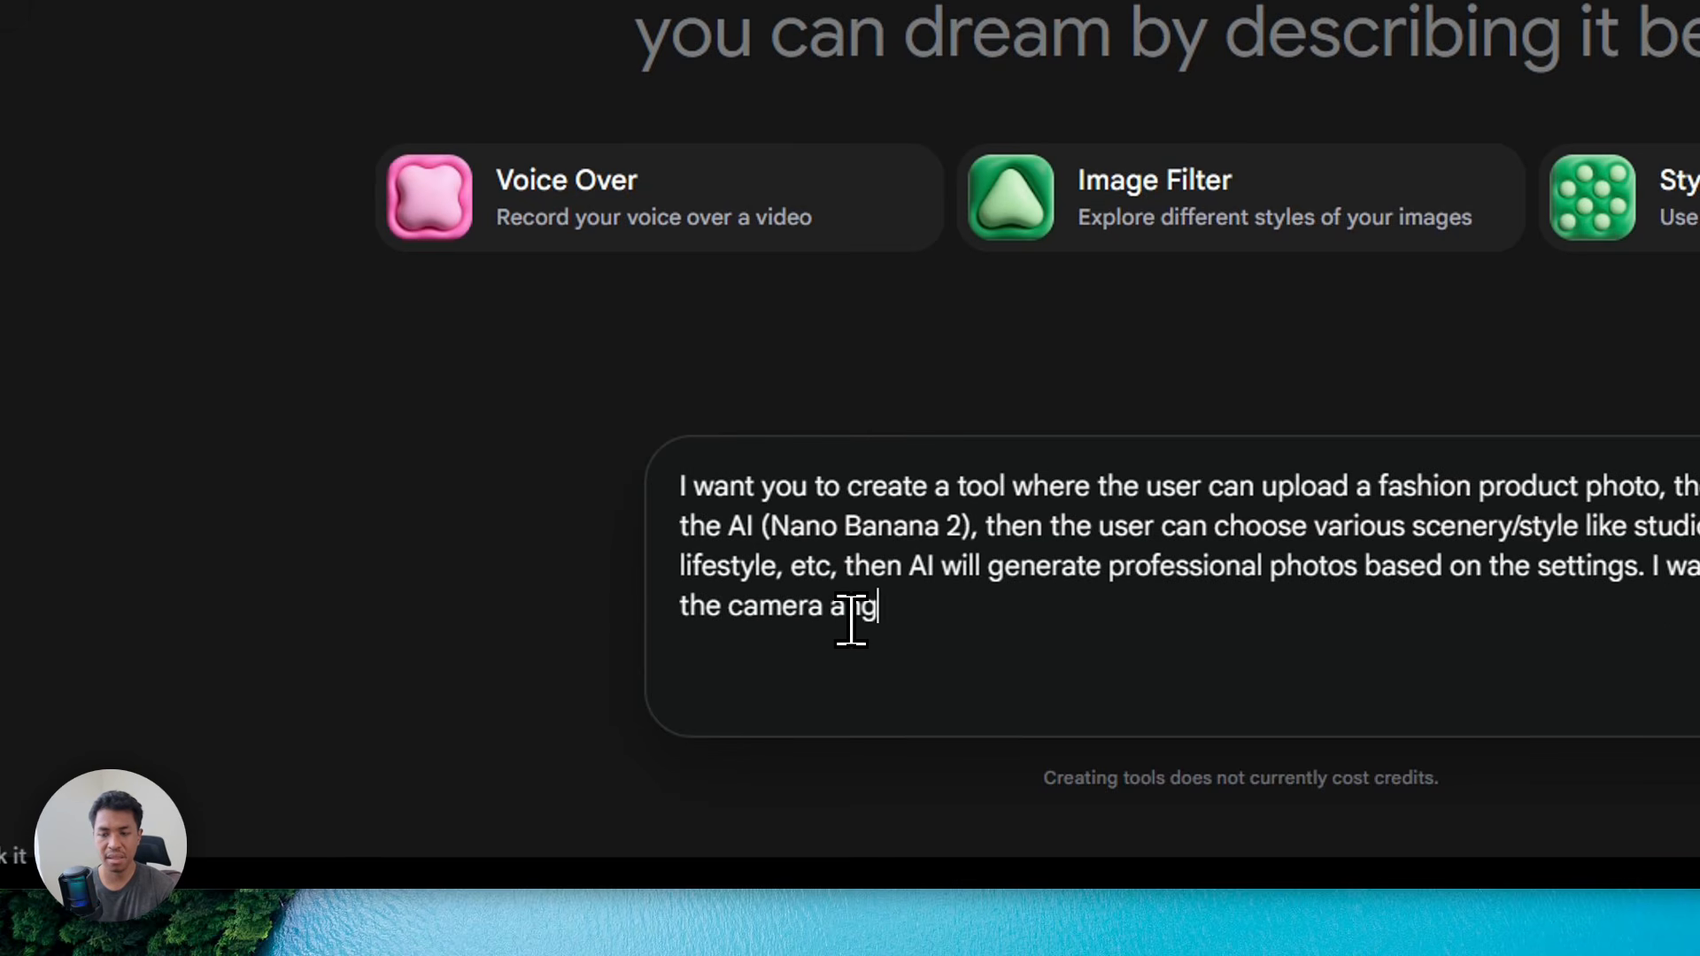
text(le to dynamic.)
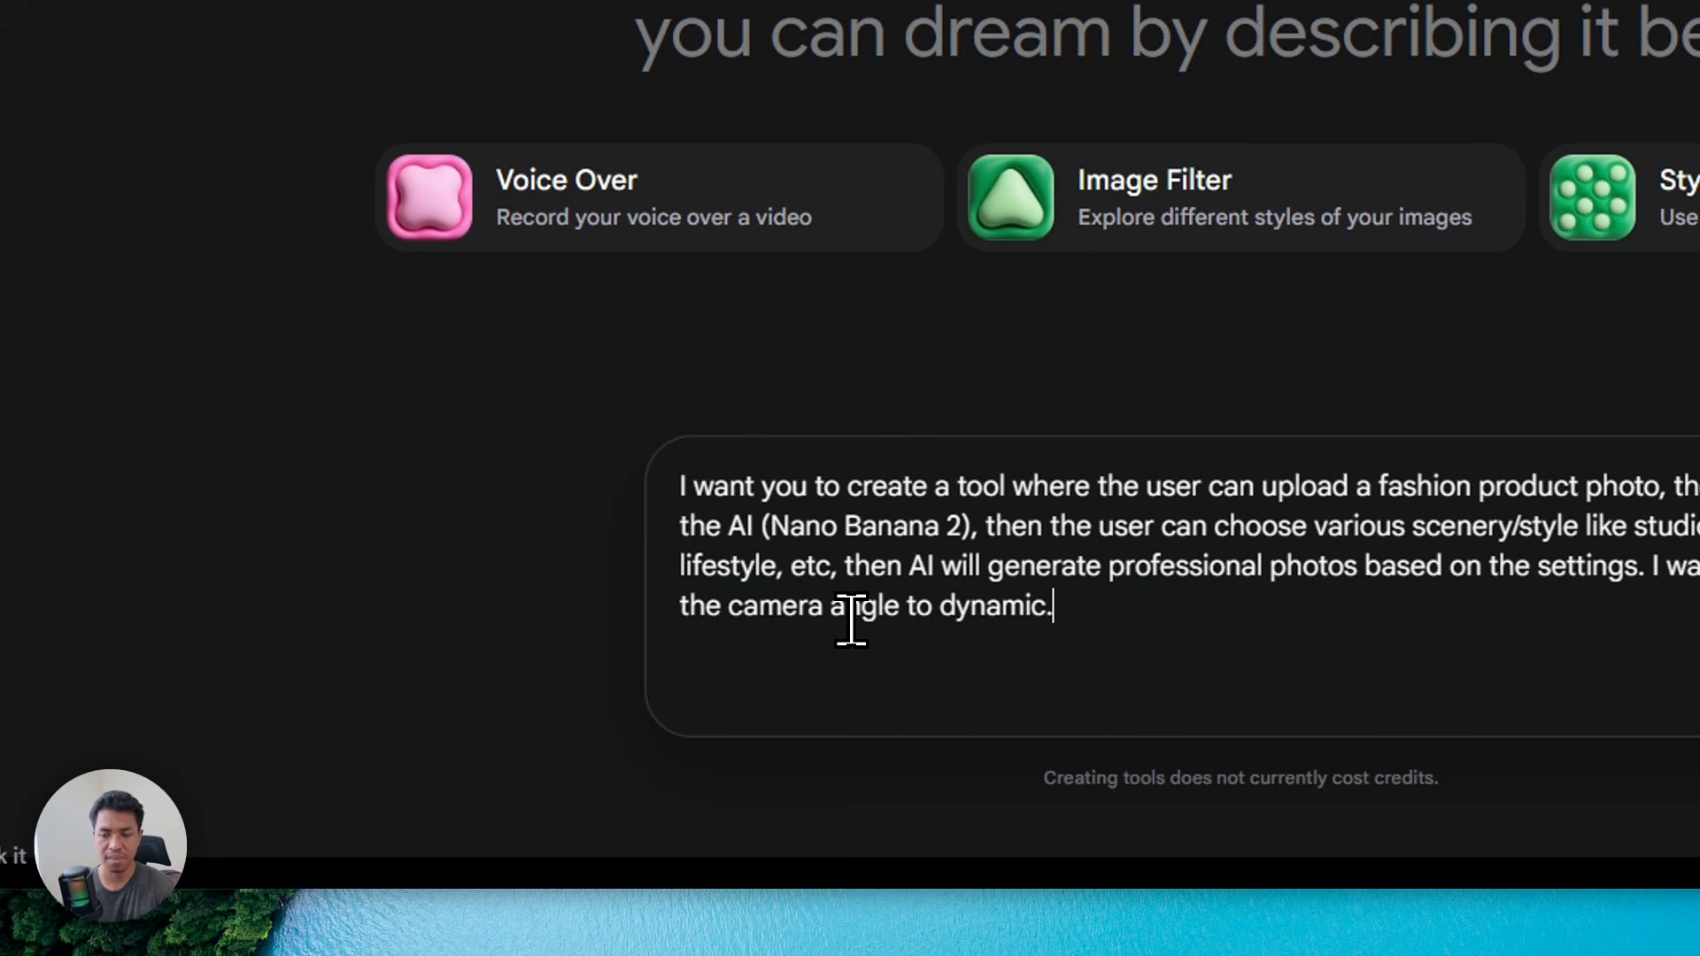
key(Left)
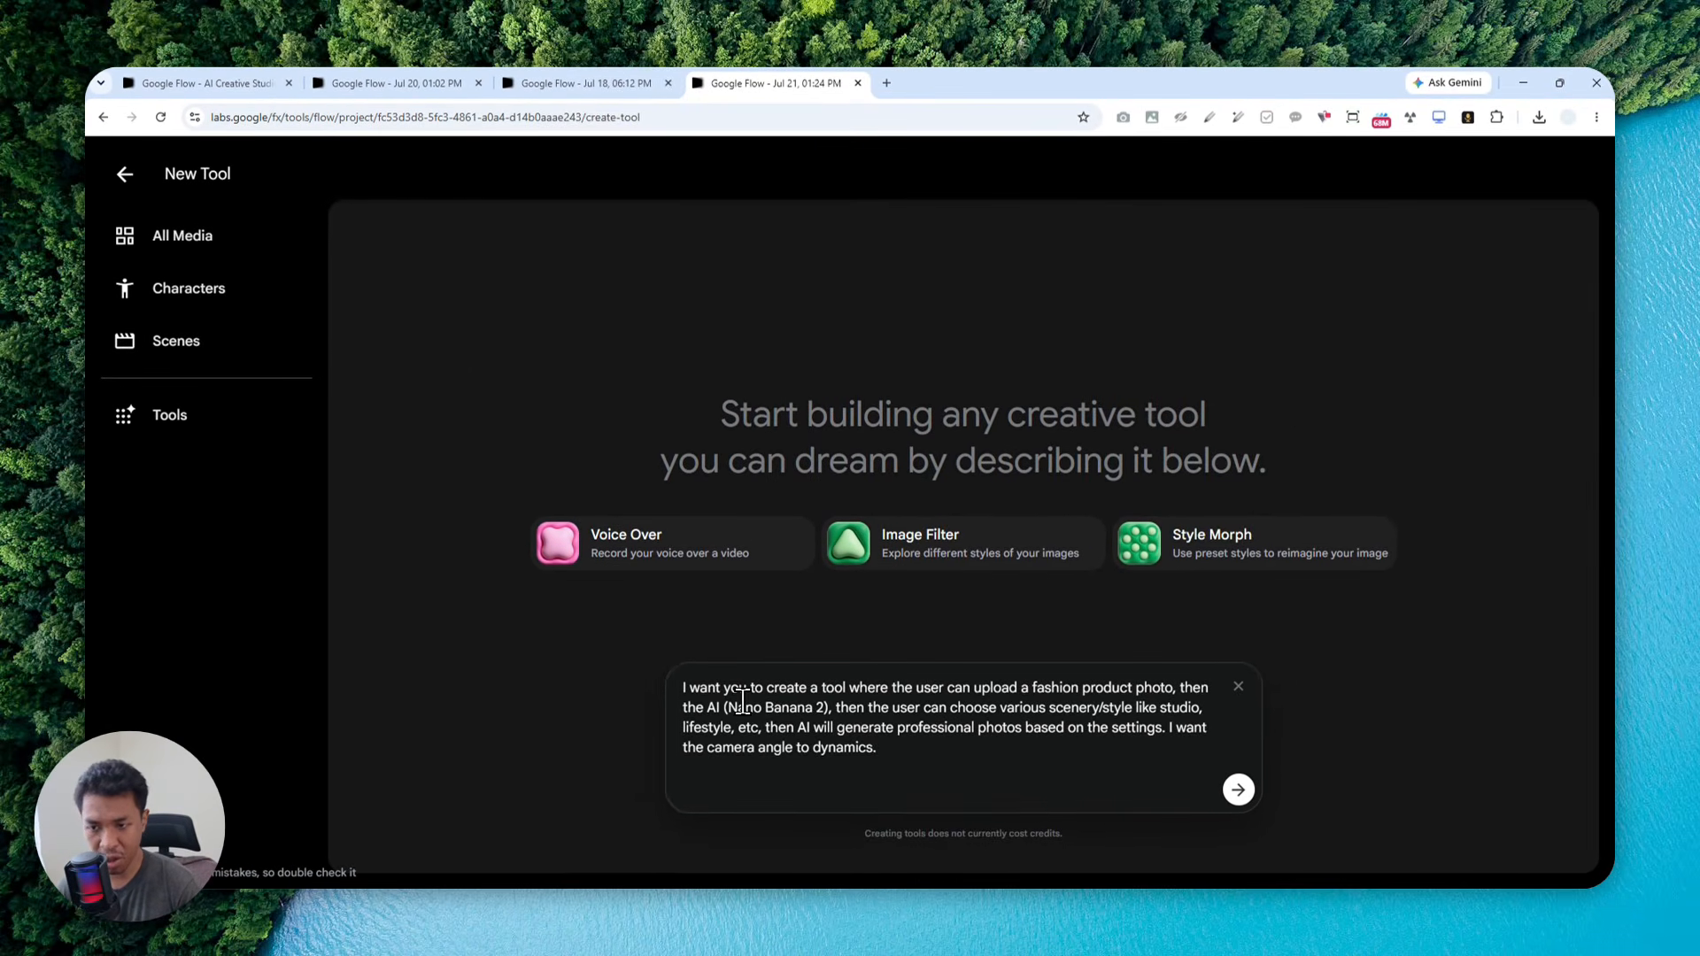
Check the Nano Banana 2 mention in the prompt and submit the prompt to build the tool.
drag(728, 708, 823, 709)
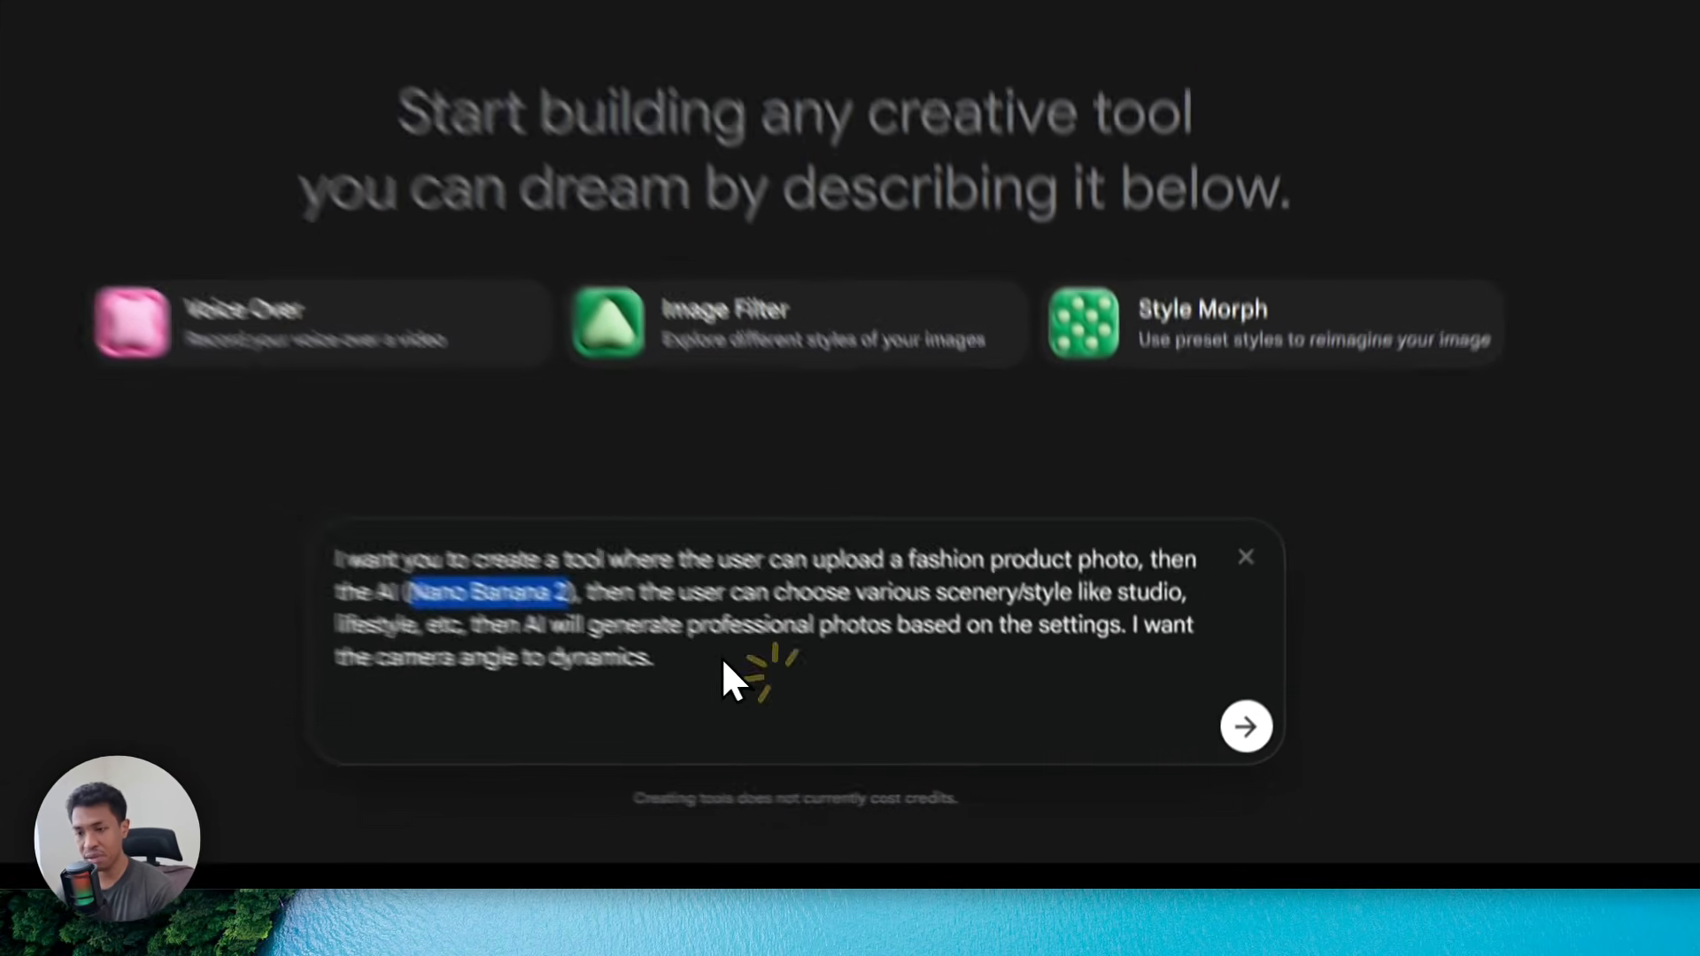
click(955, 765)
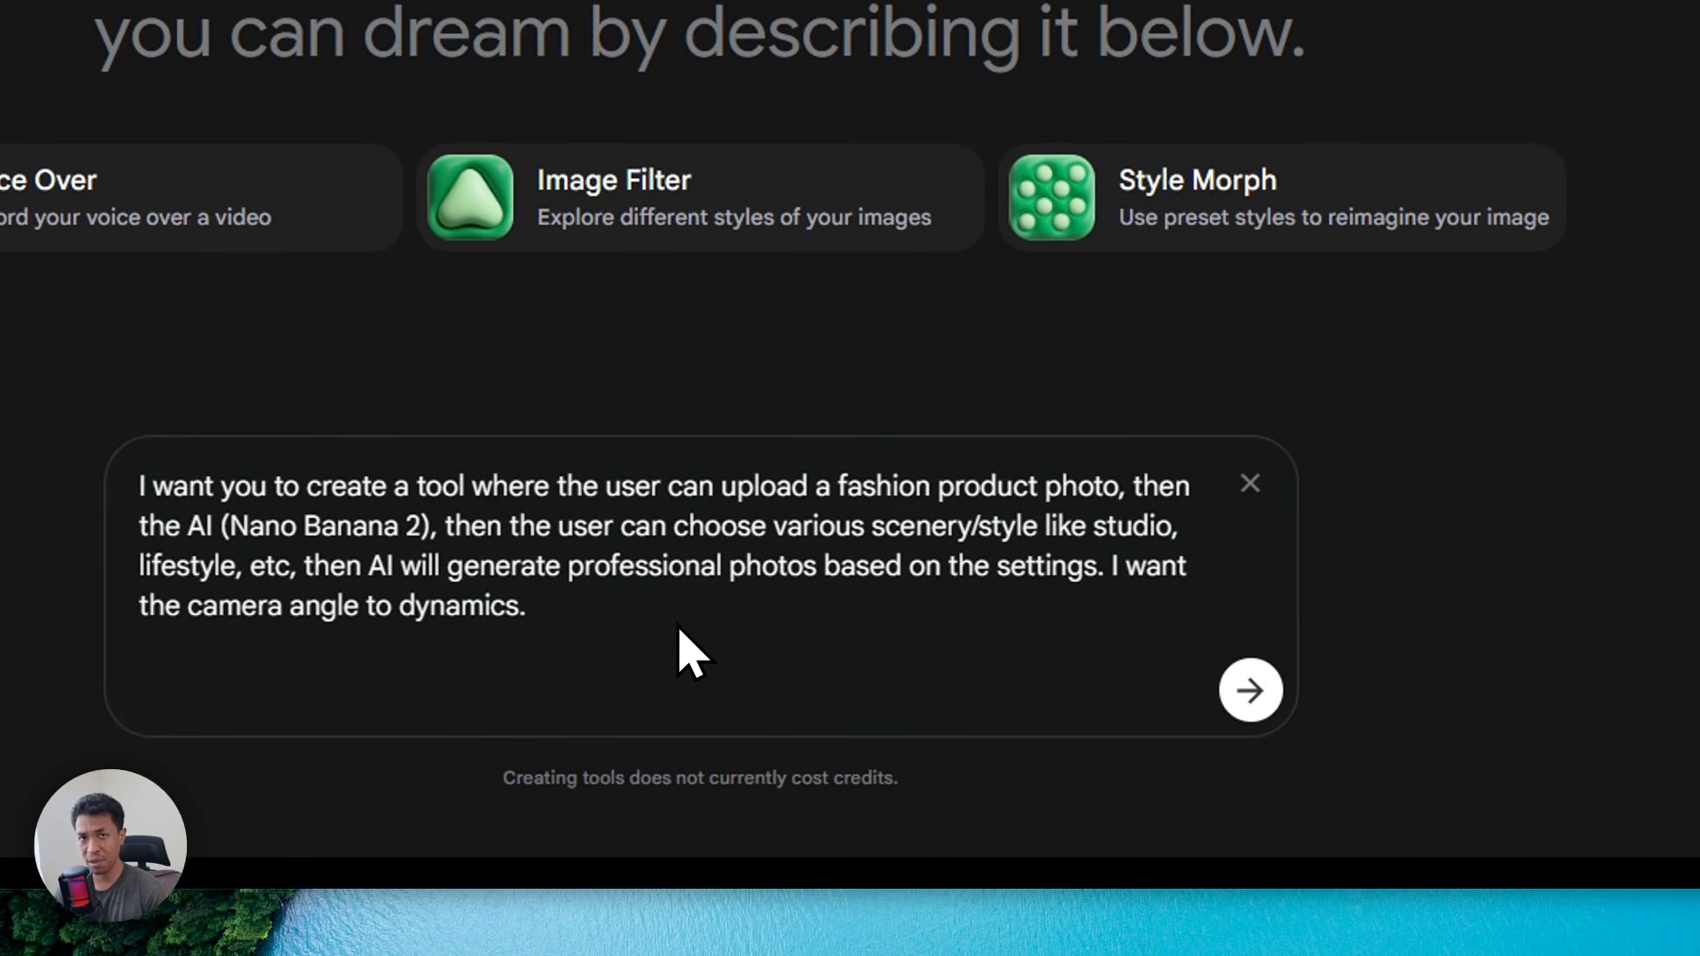
click(589, 615)
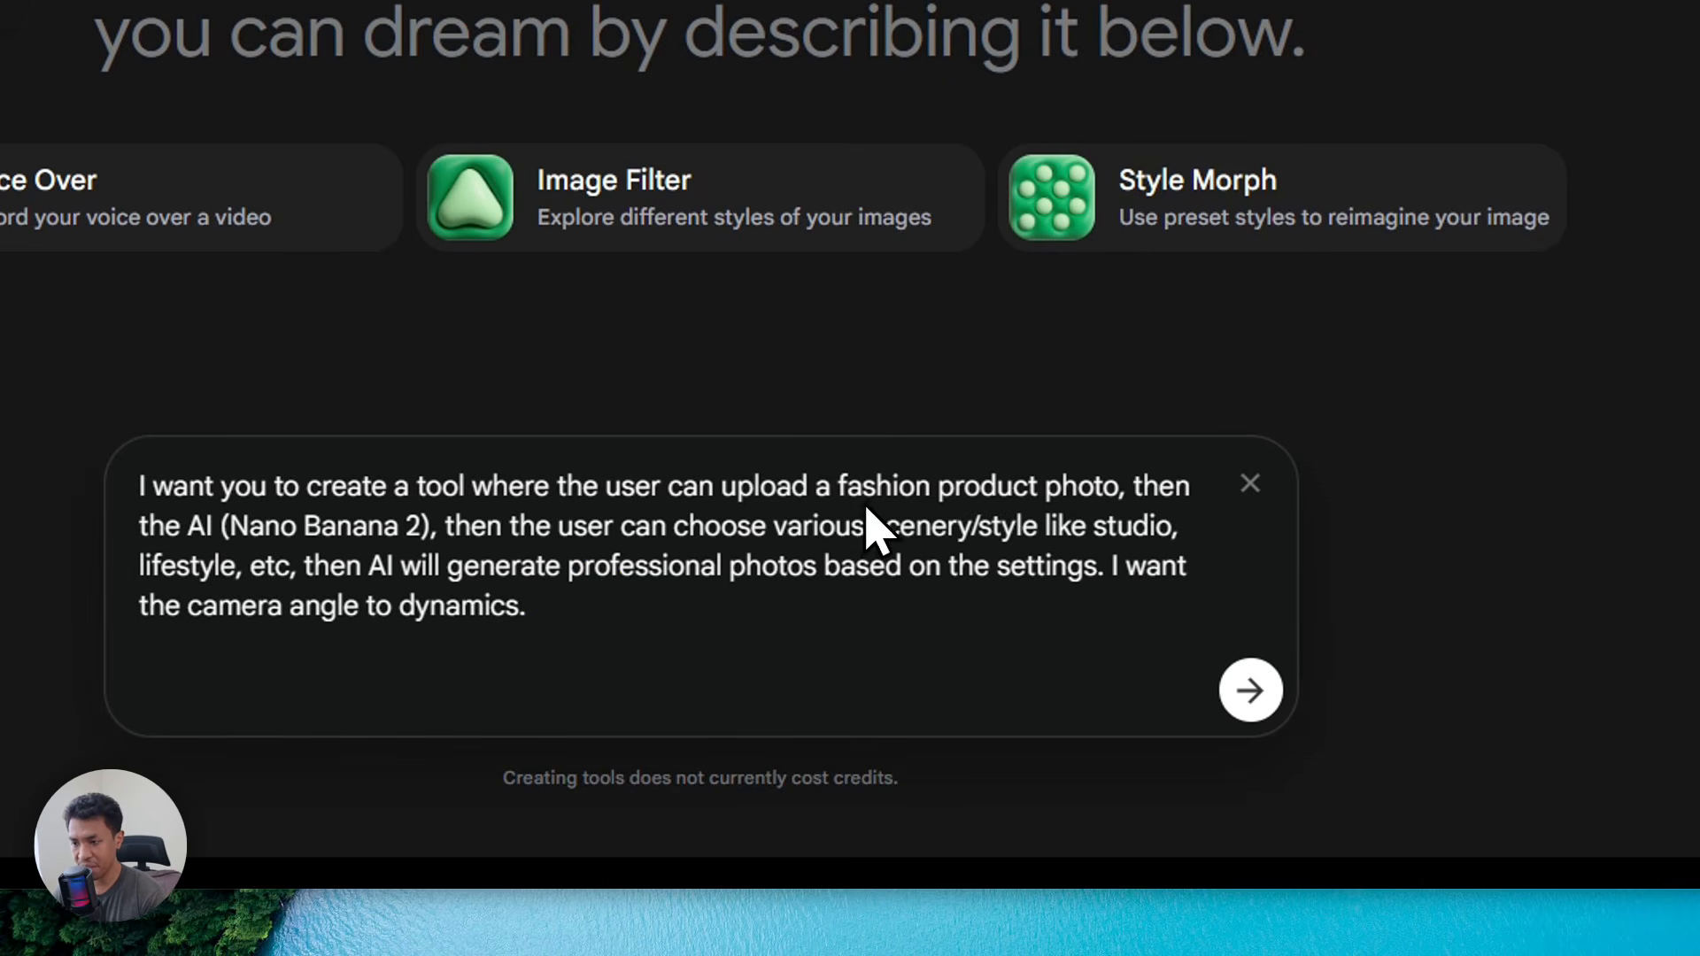
click(1250, 691)
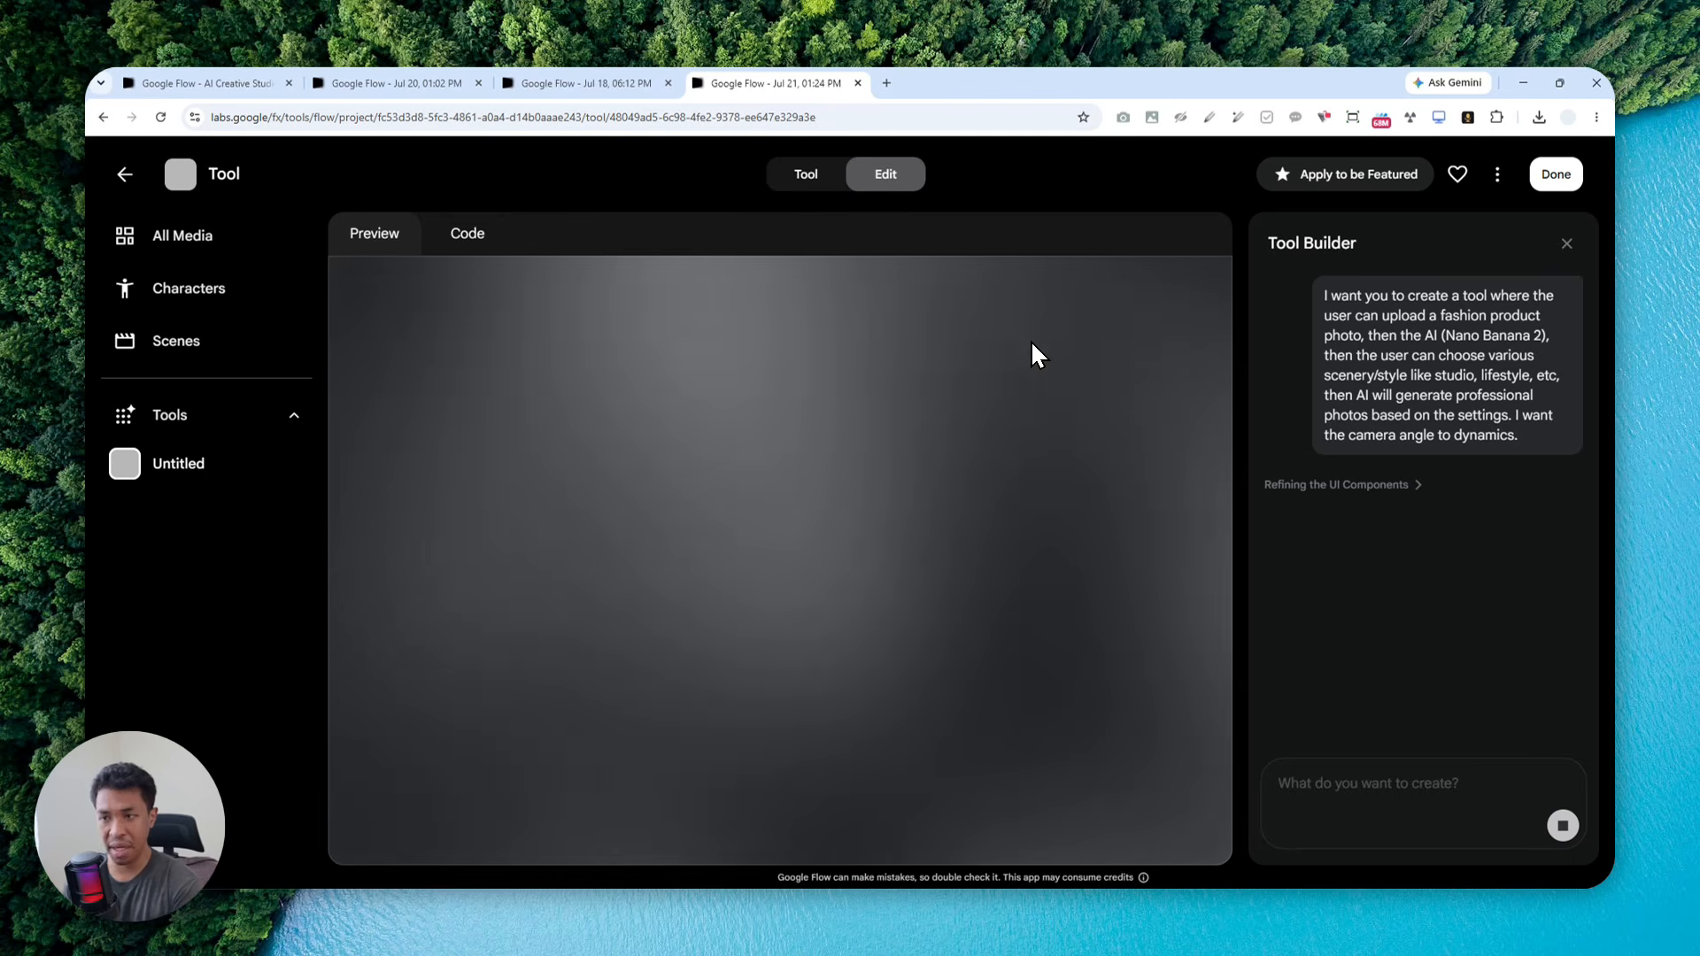
click(1333, 782)
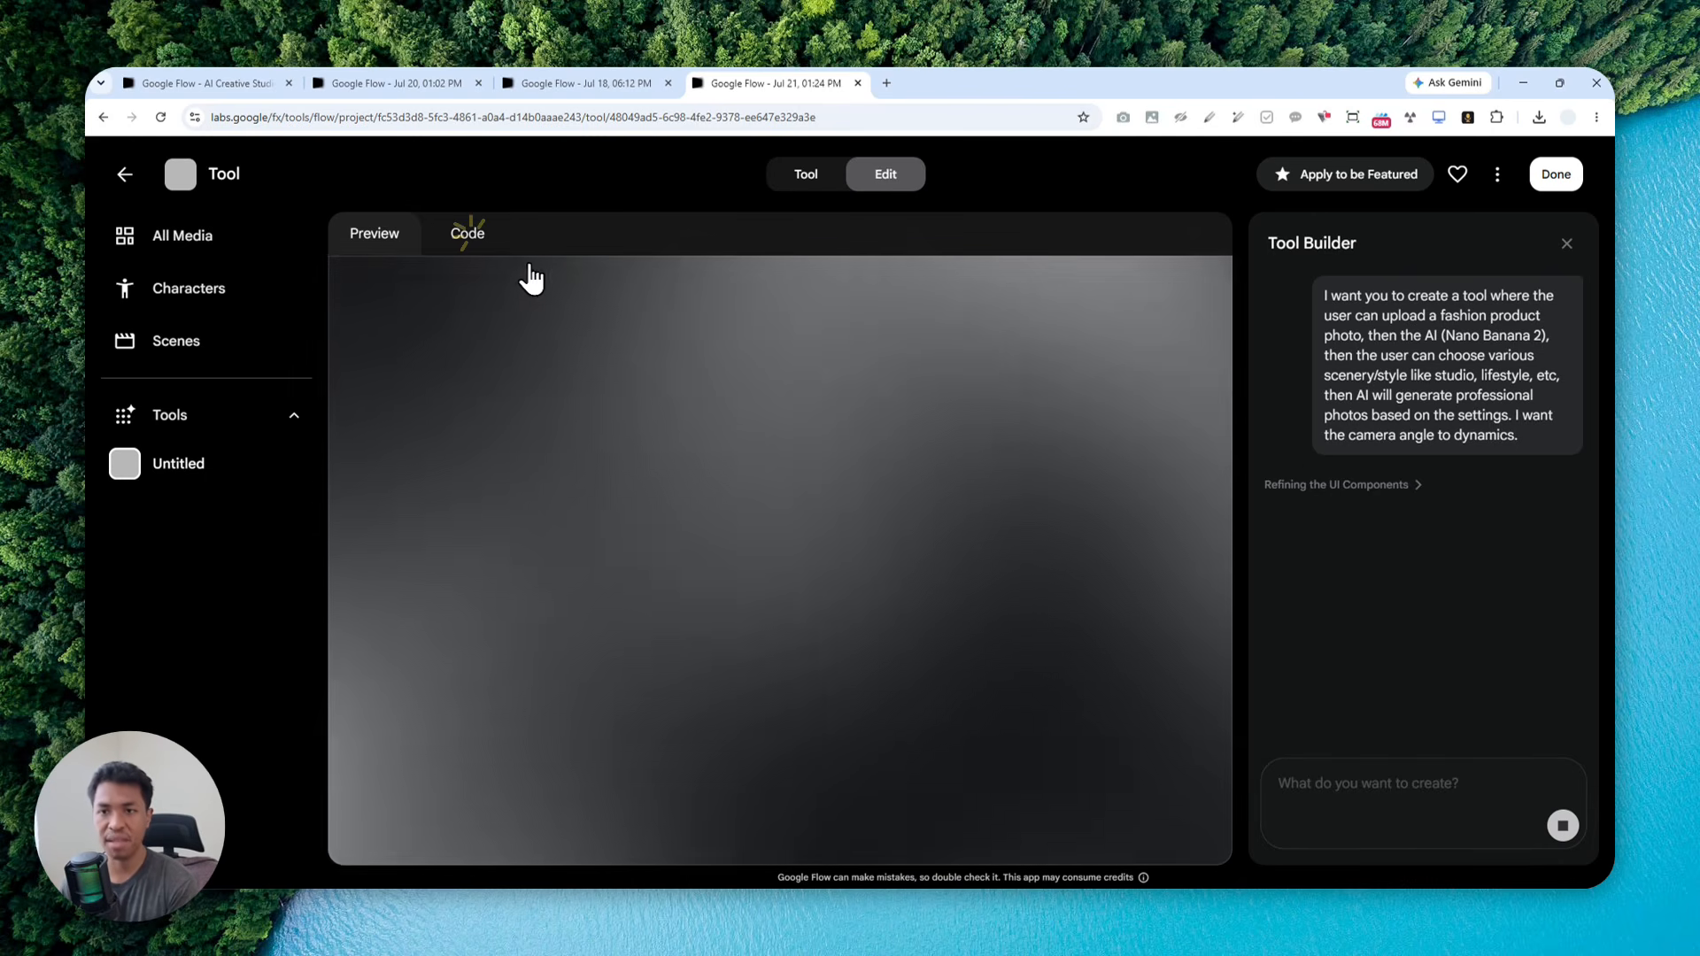
Look through the generated code of the SettingsPanel, PreviewArea and Primitives component files, and return to the tool's preview.
click(468, 233)
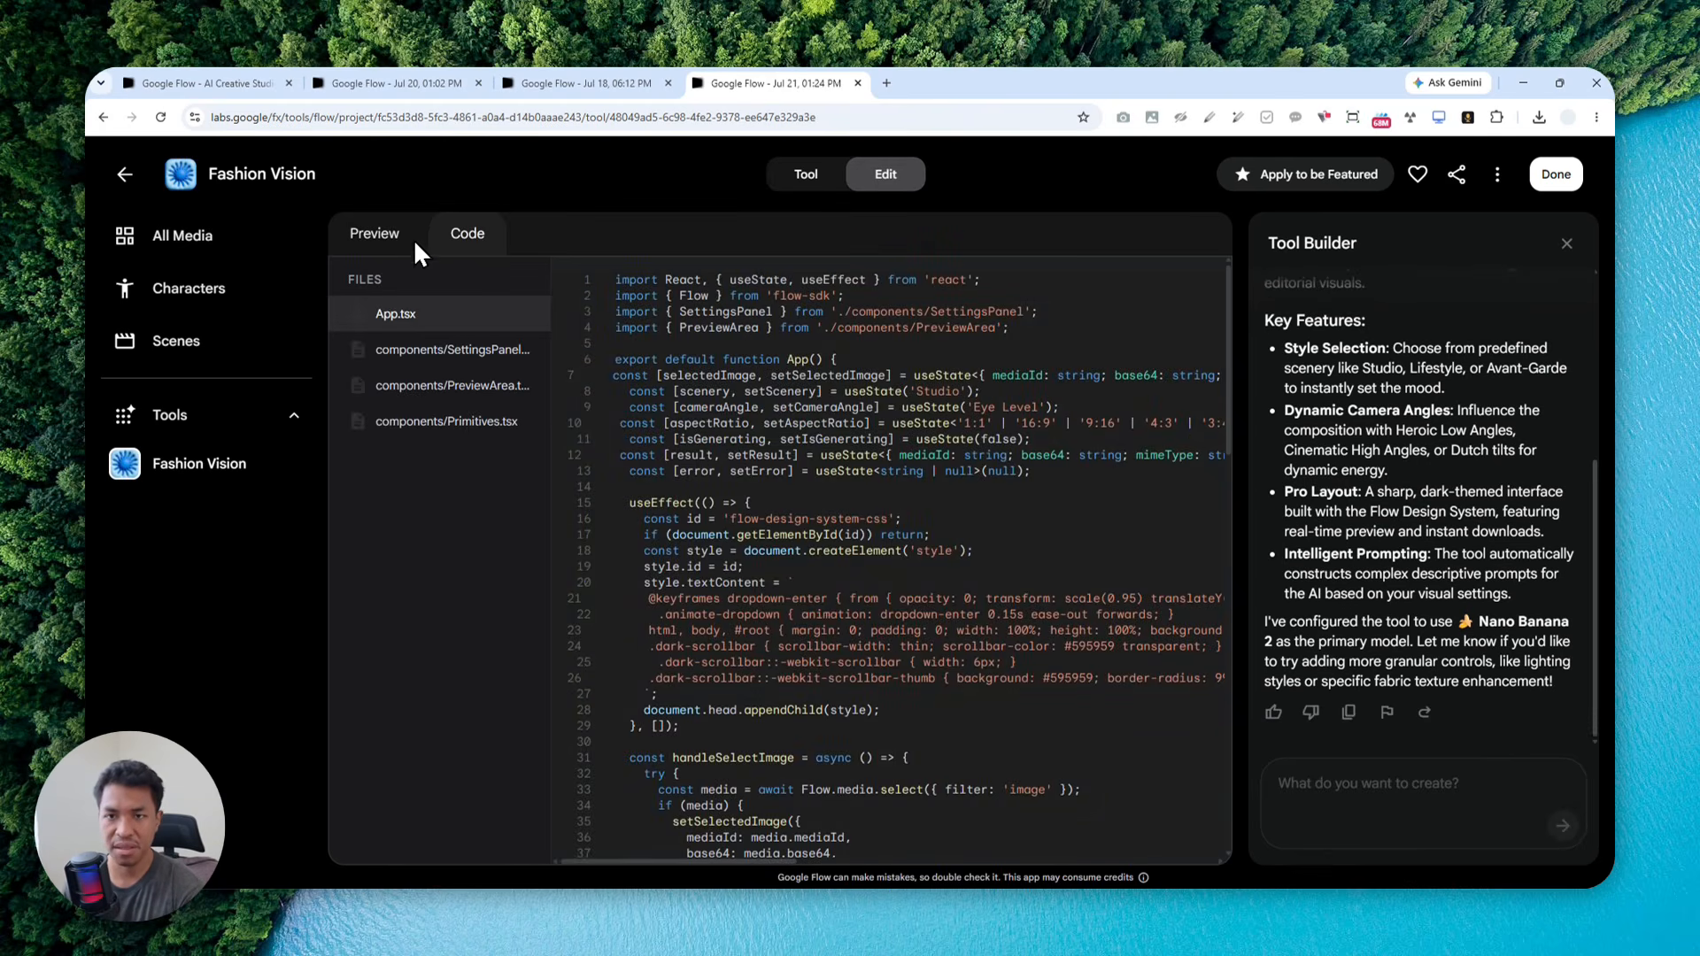
click(547, 351)
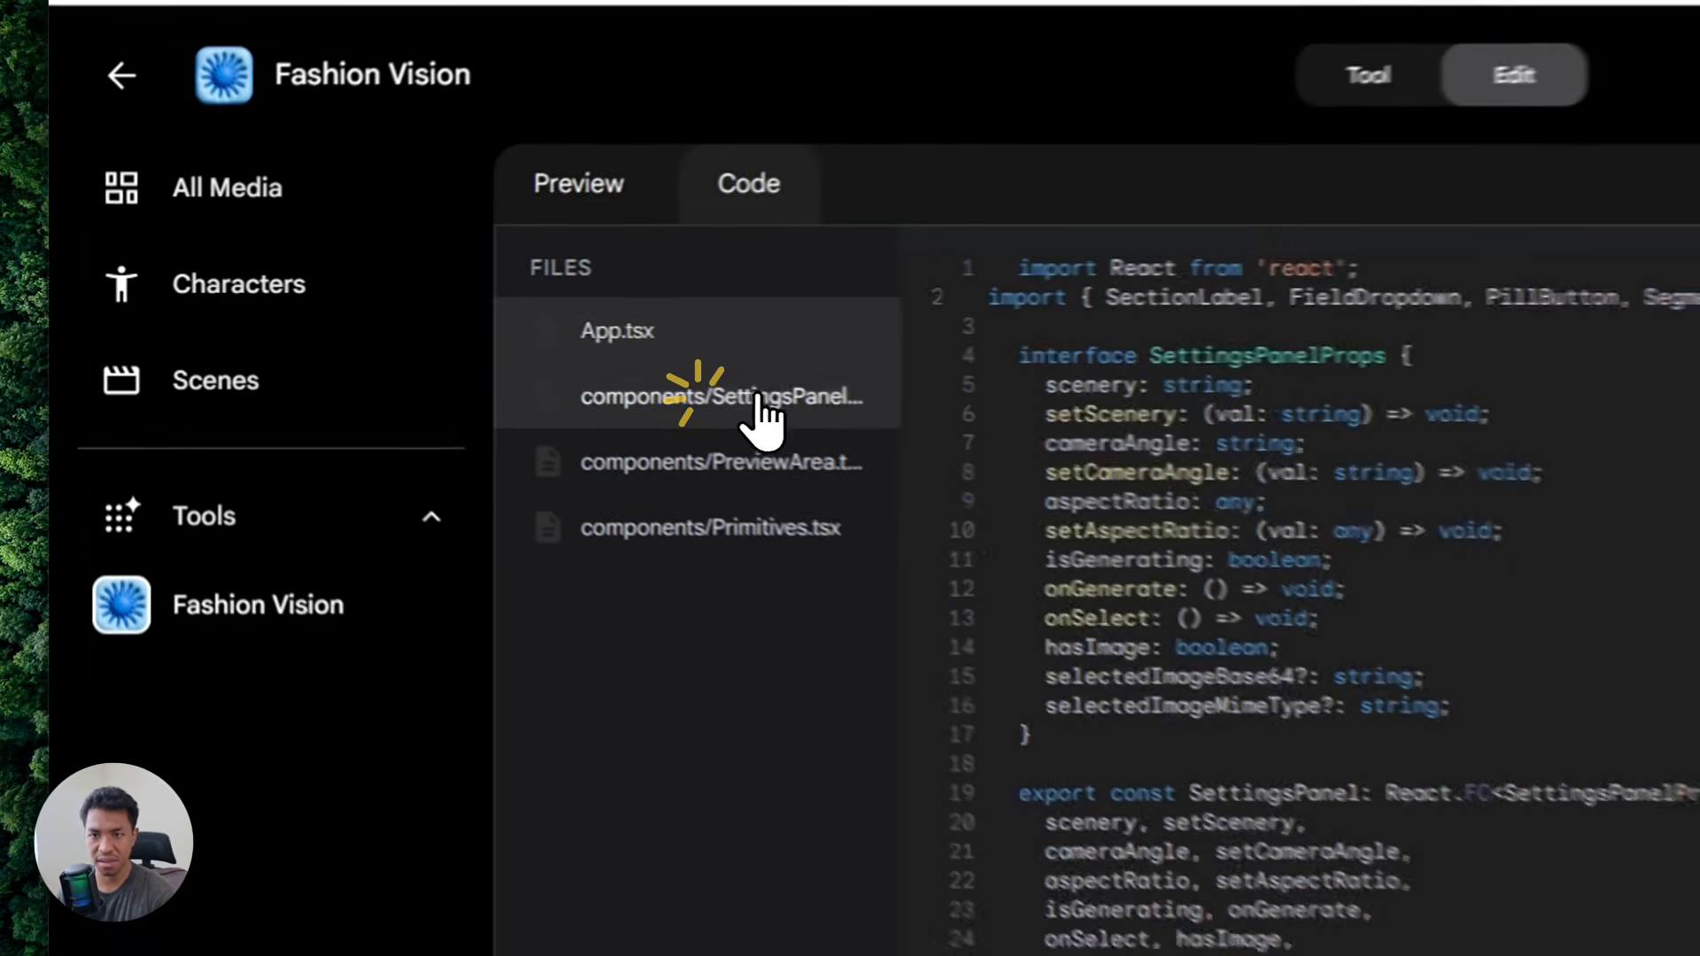
click(430, 386)
click(423, 423)
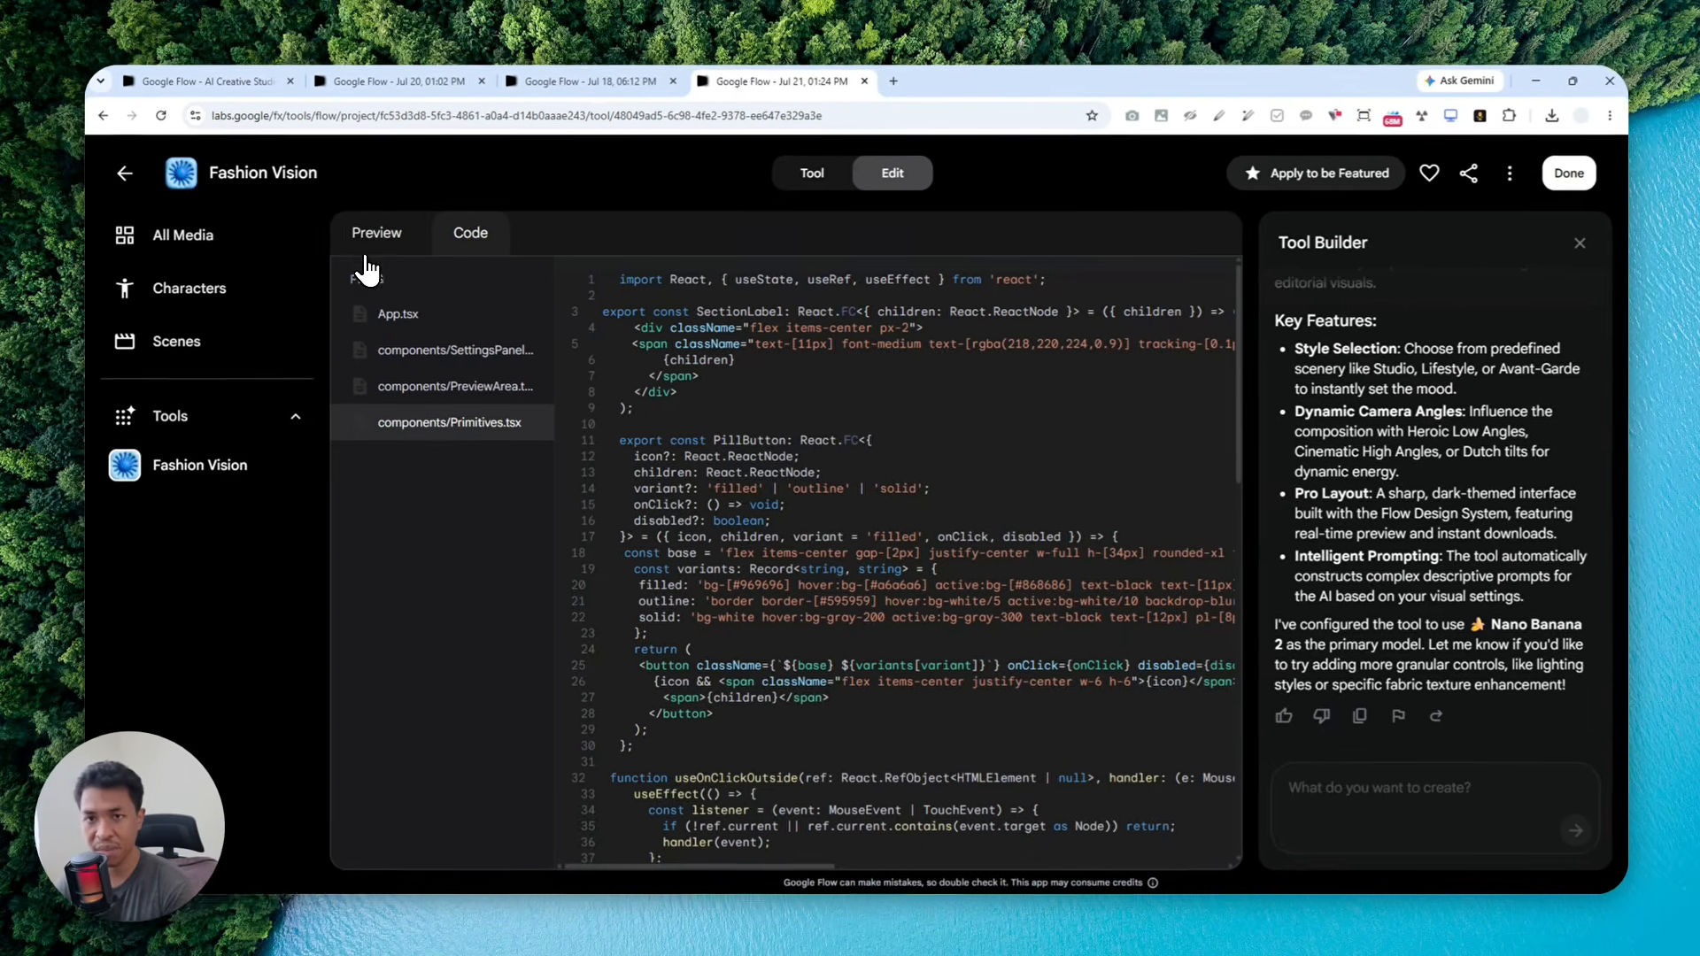
click(375, 249)
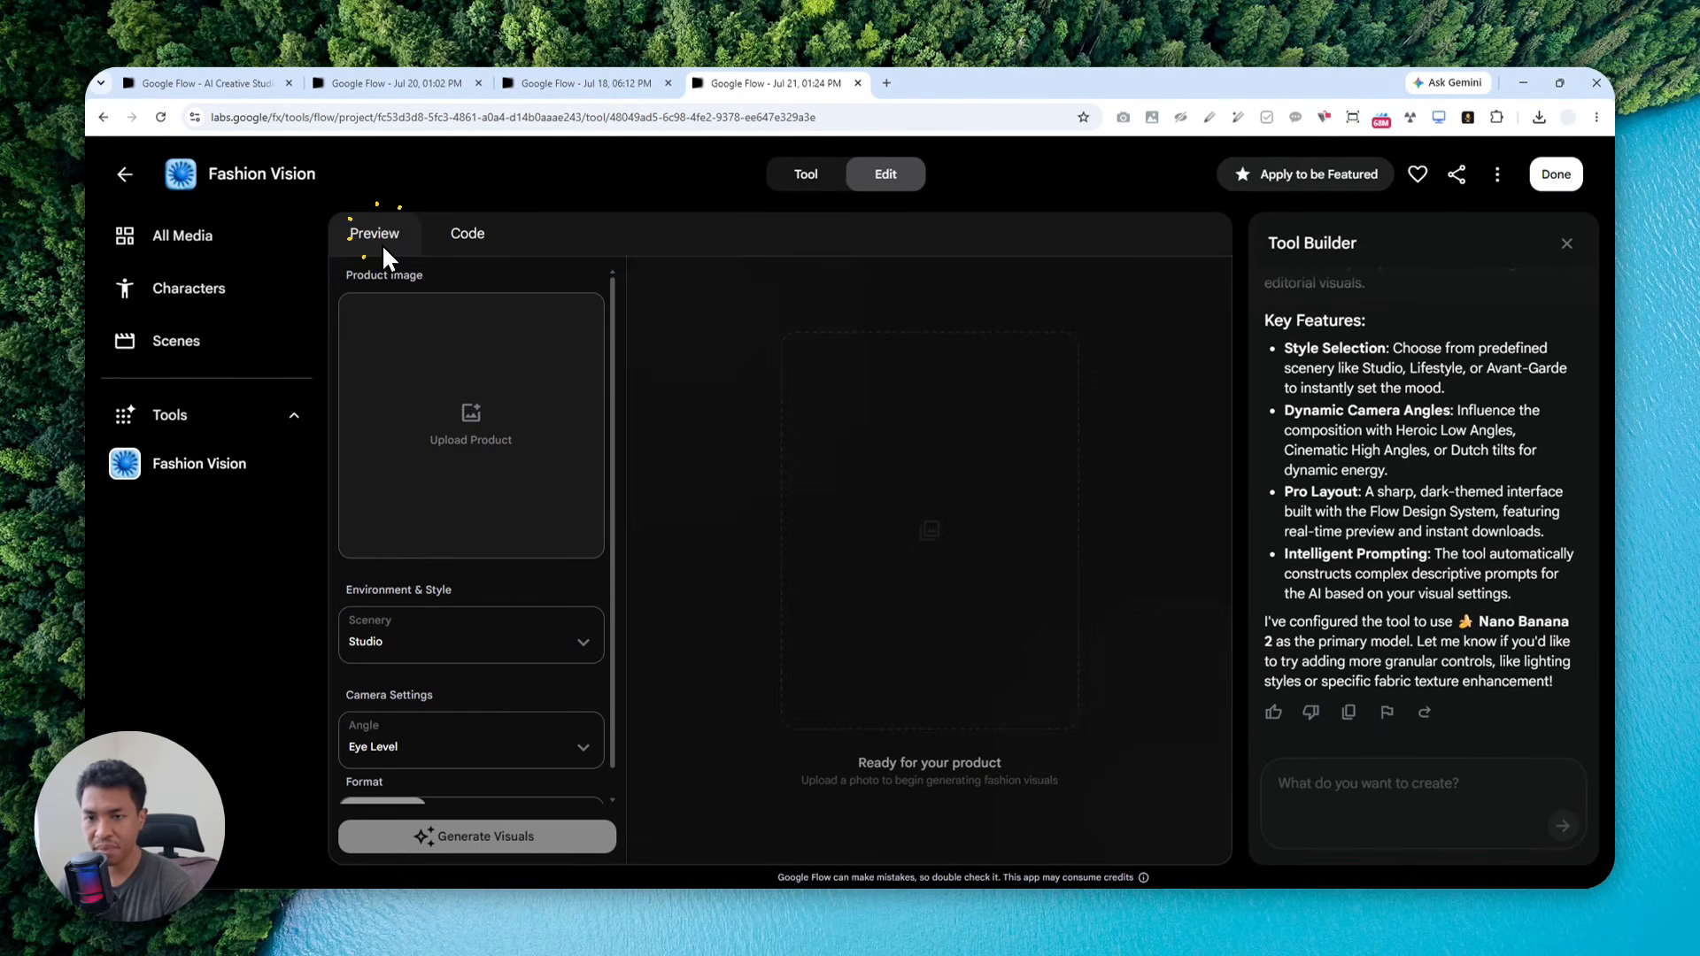
Upload 1.webp and 2.webp to the project and add the green dress image 1.webp as the product image.
click(538, 434)
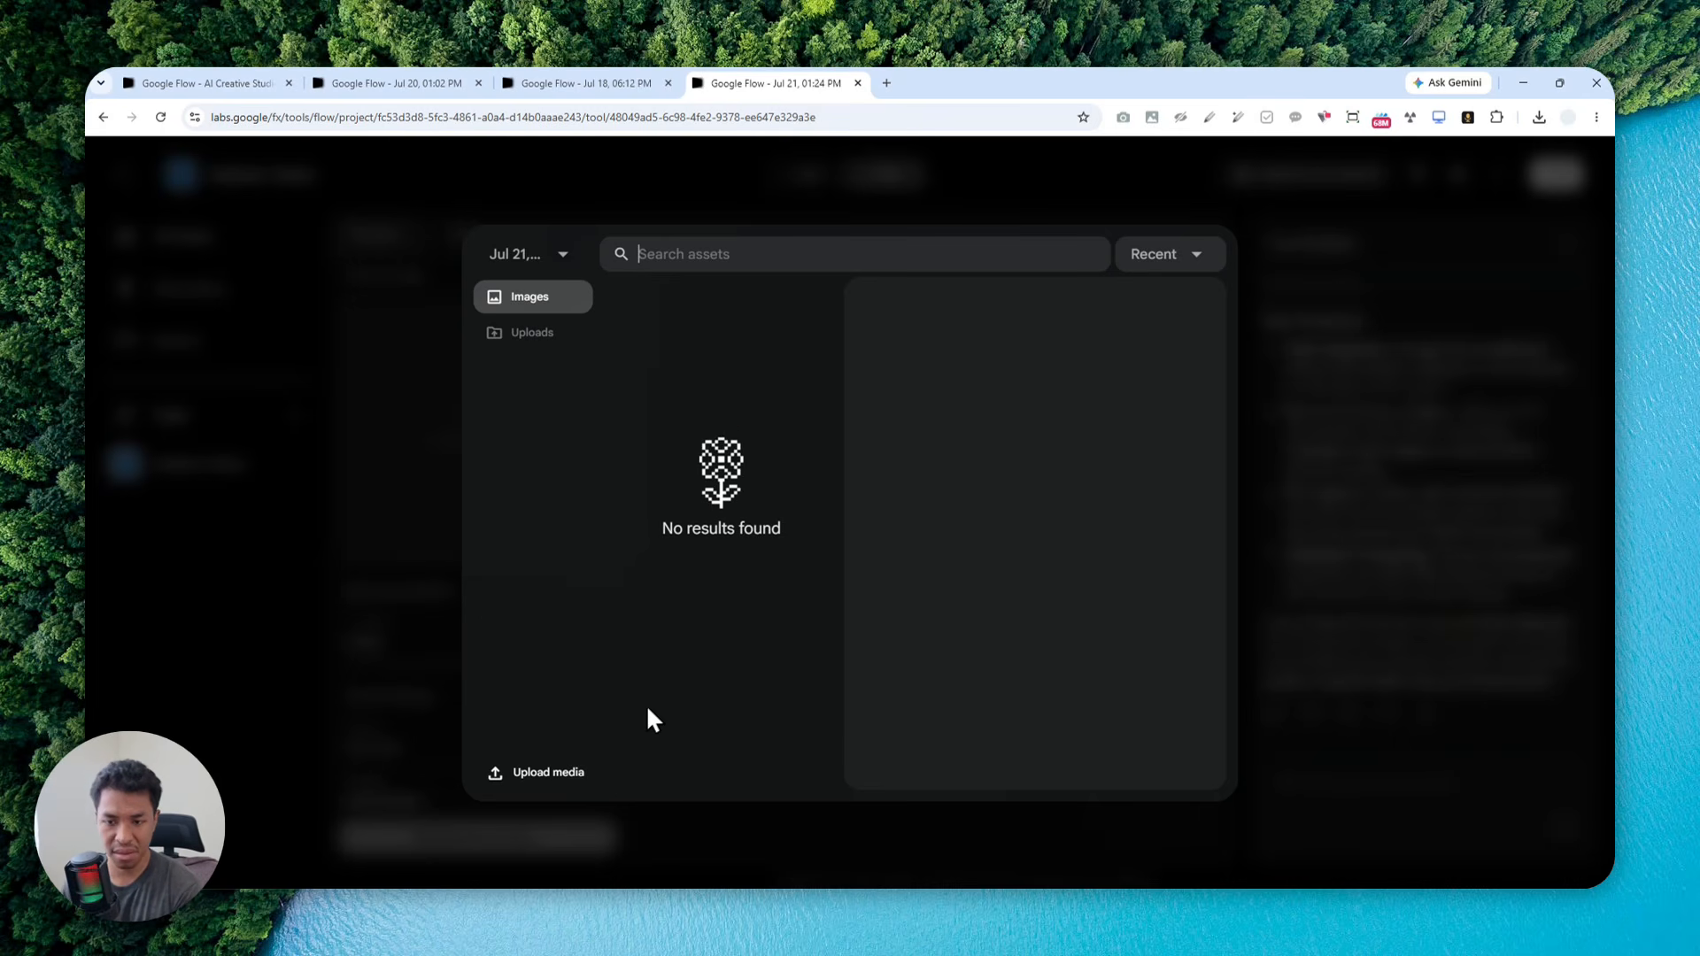
click(522, 772)
click(260, 112)
scroll(442, 332, down, 3)
scroll(398, 301, up, 5)
click(334, 240)
ctrl+click(248, 220)
click(713, 467)
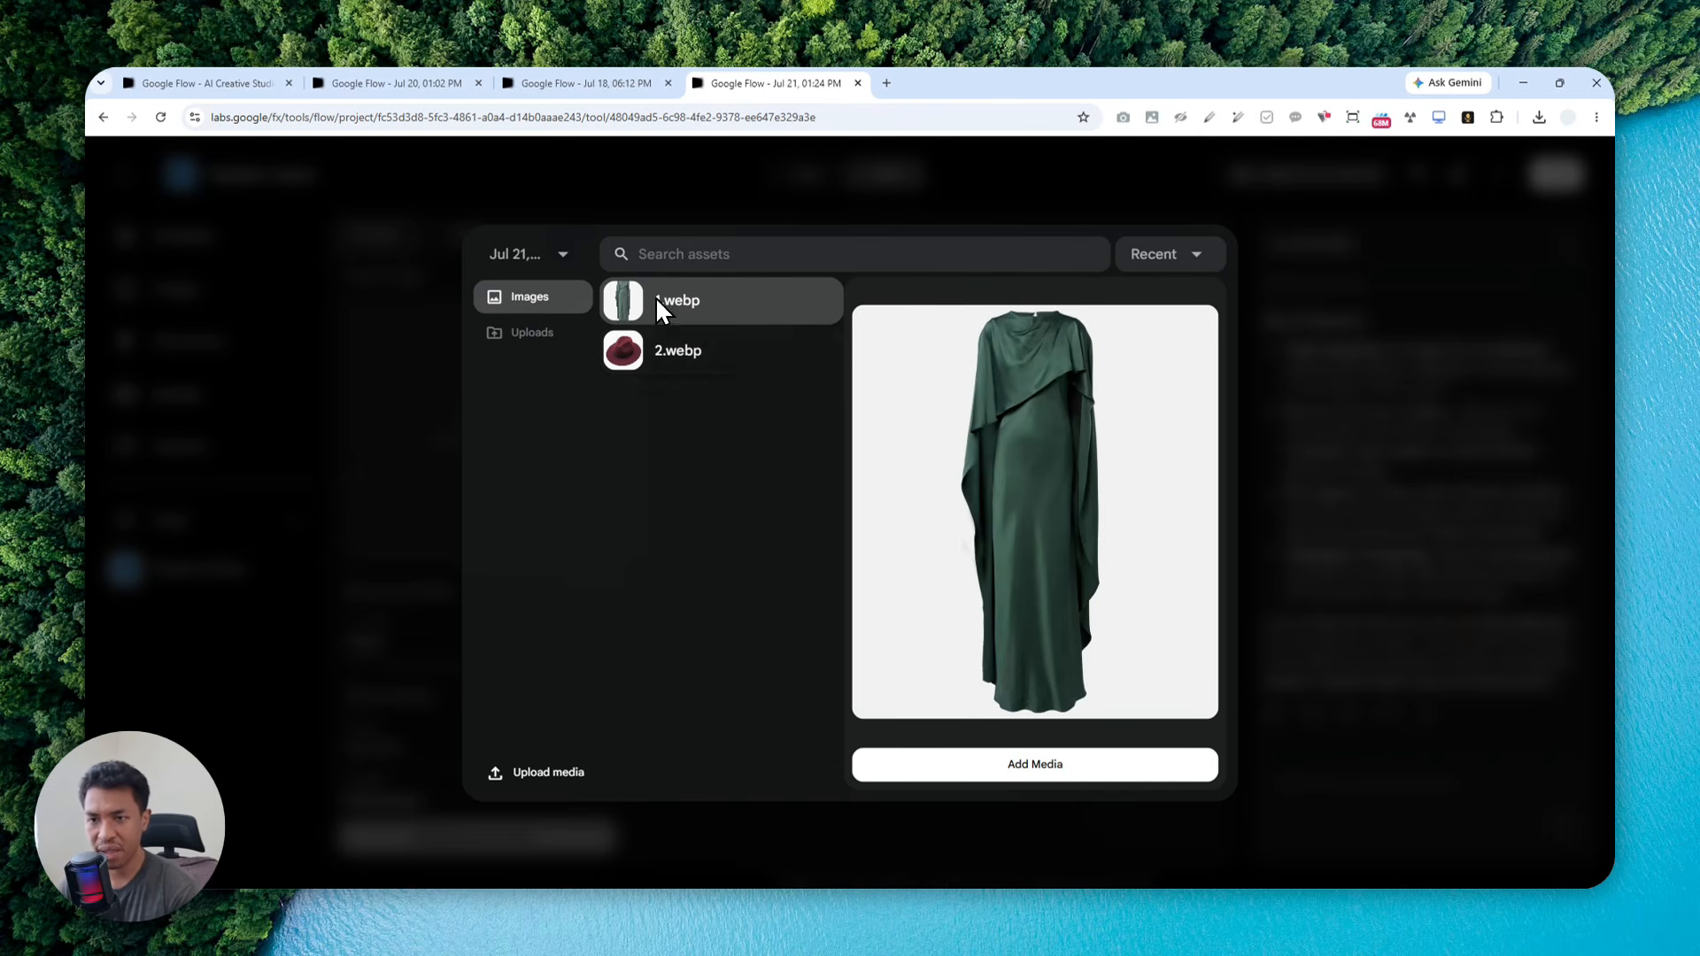
click(1046, 772)
Generate visuals of the dress with Lifestyle scenery, Dynamic camera angle and 3:4 format.
scroll(418, 522, down, 1)
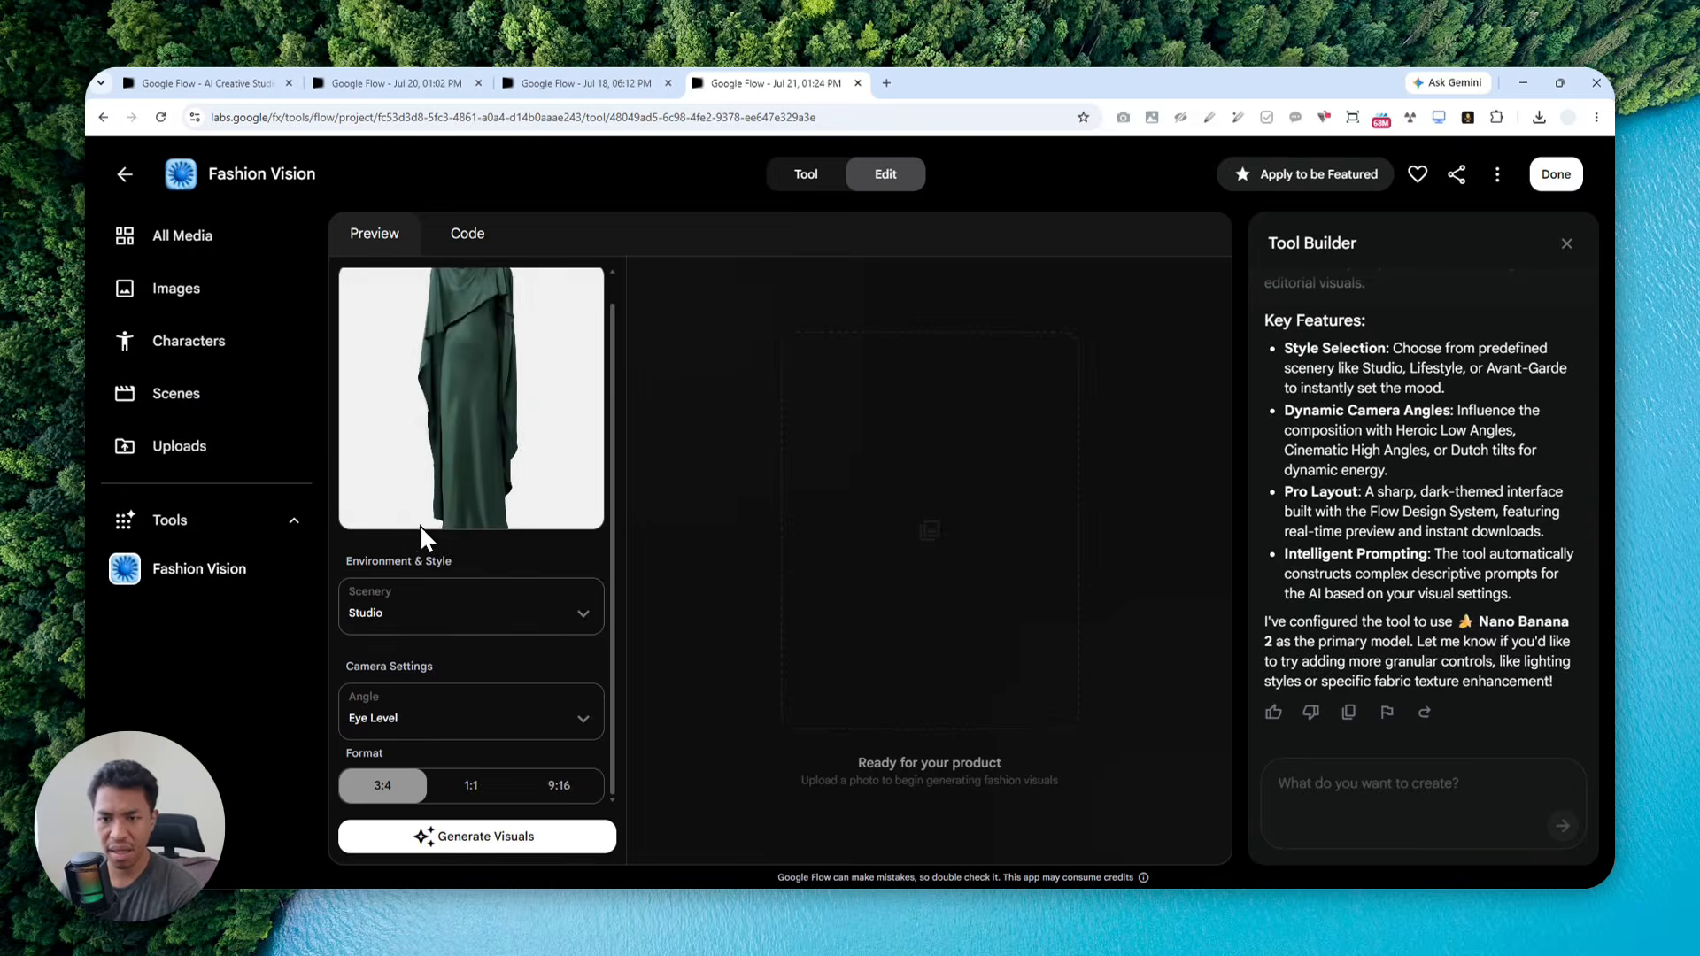
click(426, 611)
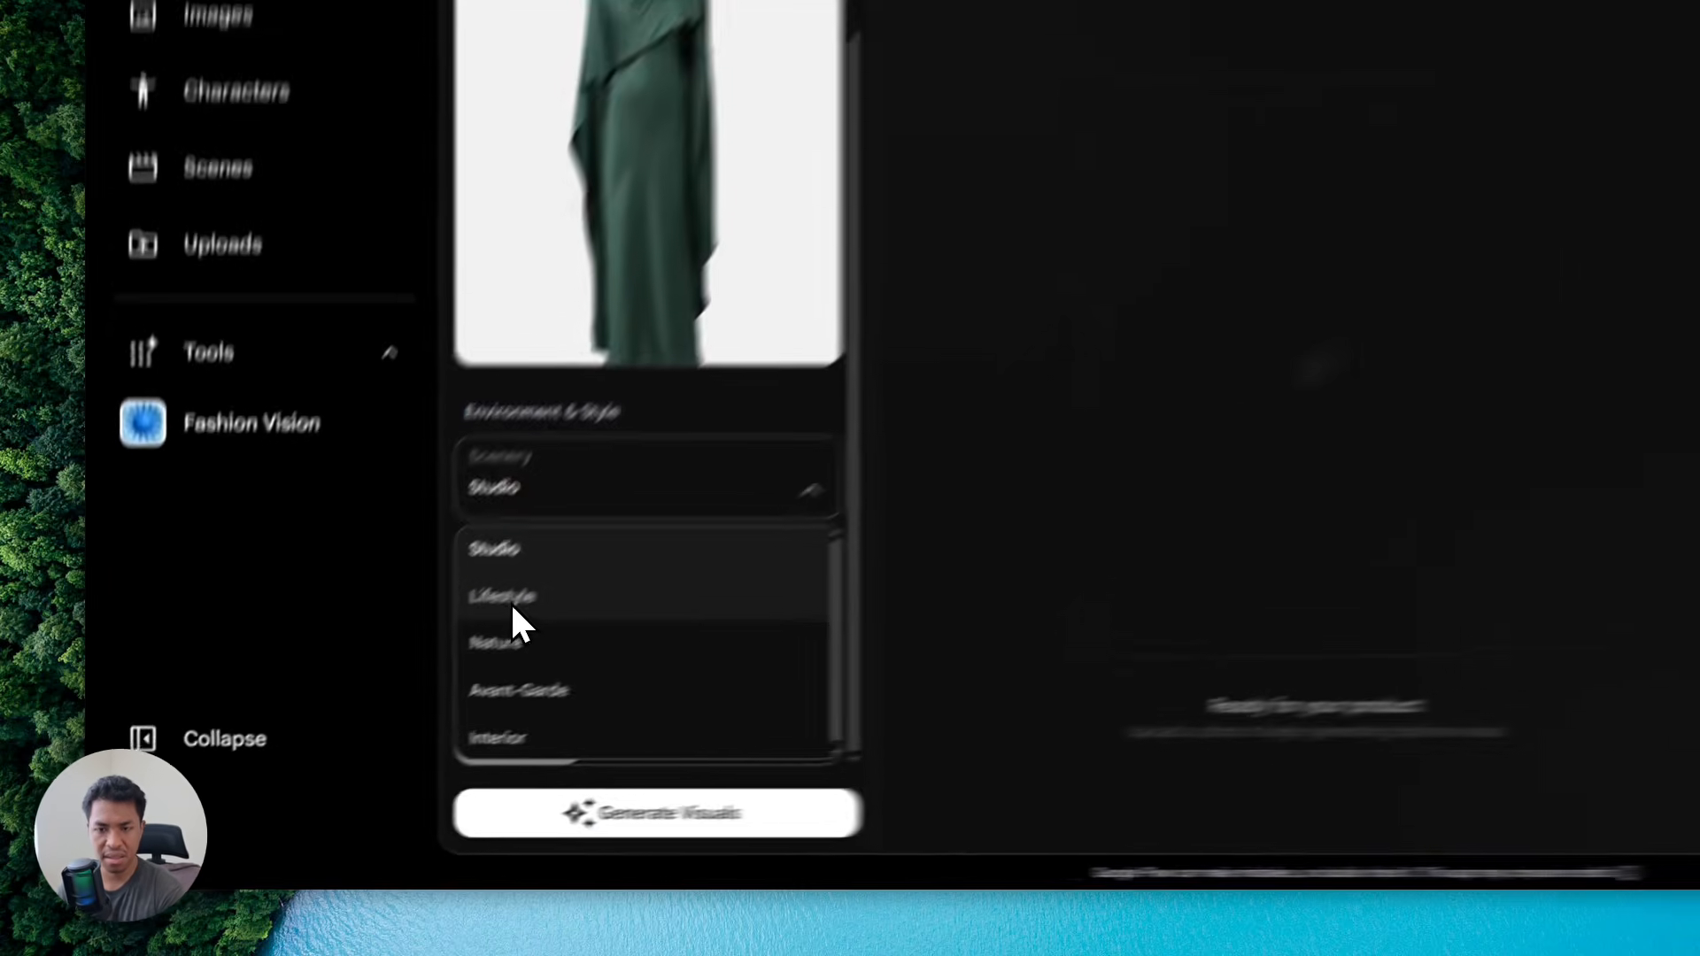
click(380, 689)
click(770, 535)
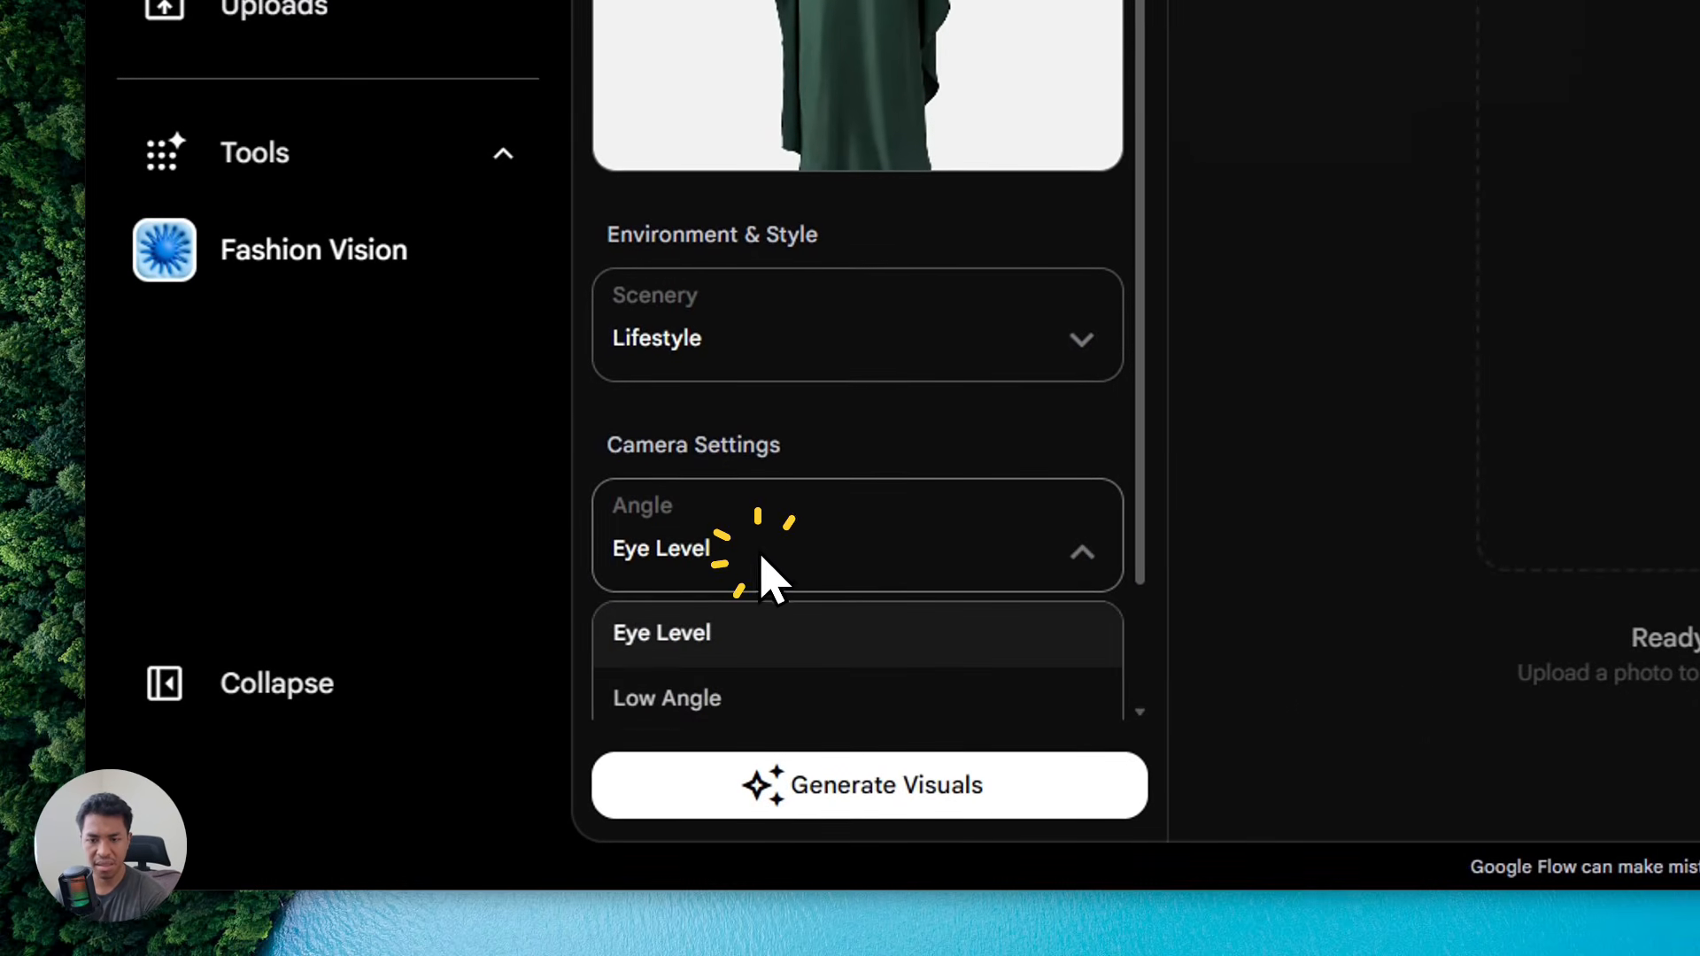
scroll(757, 620, down, 2)
click(721, 680)
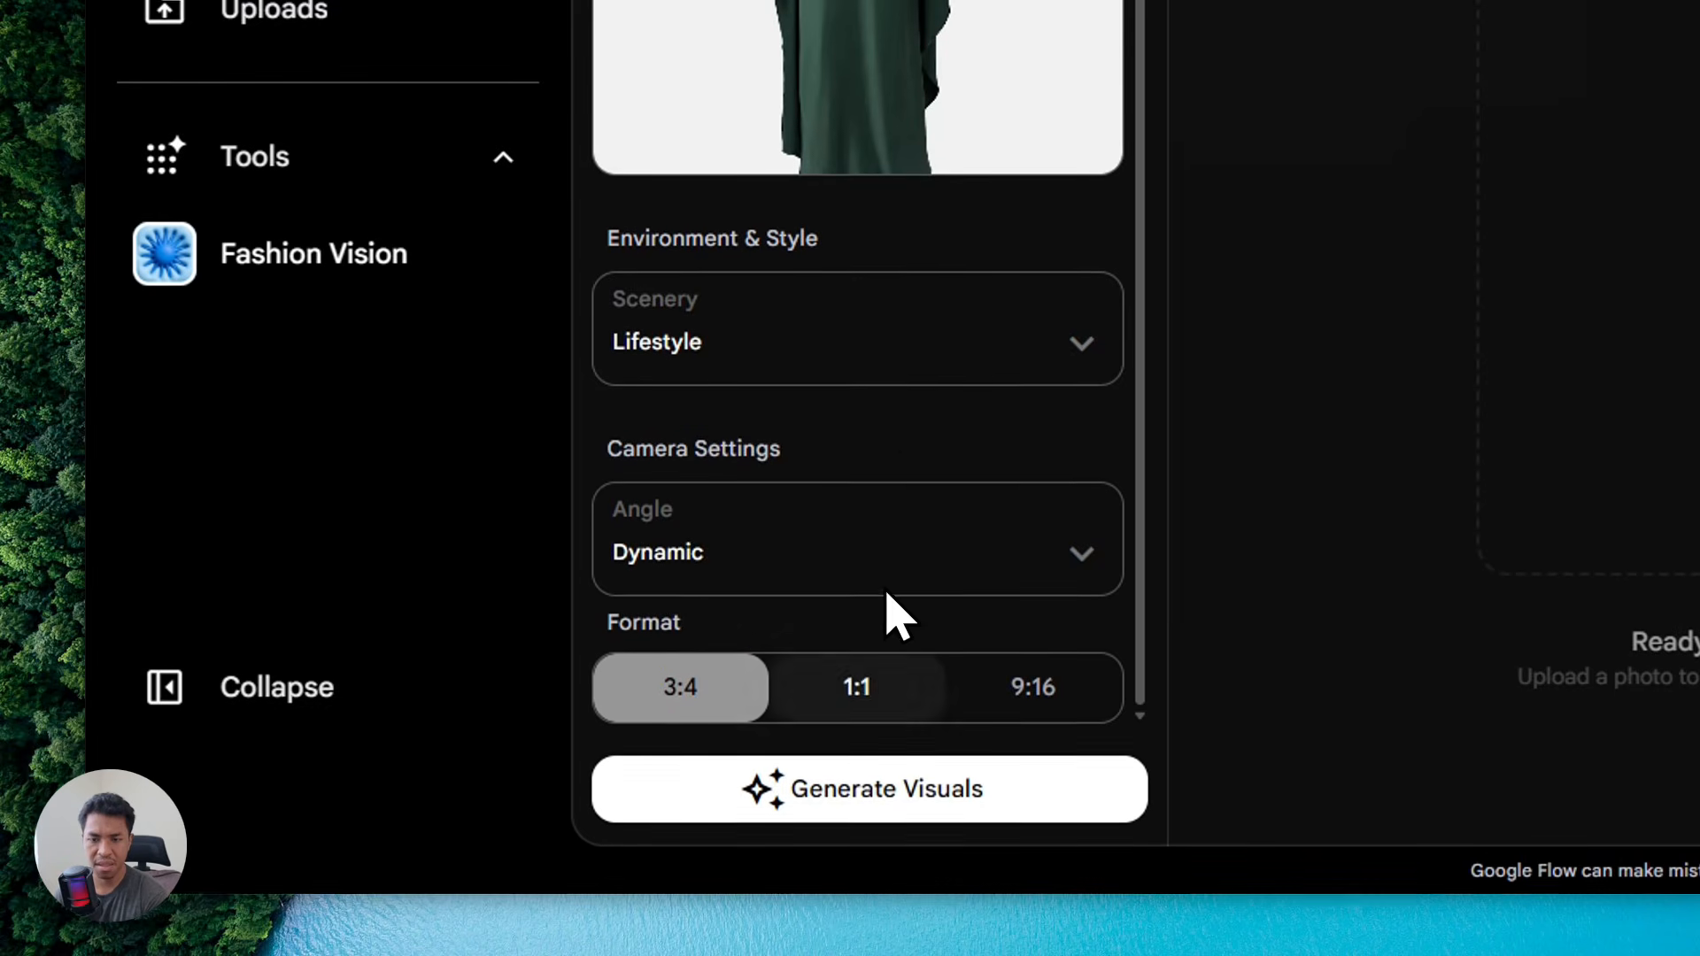
click(647, 686)
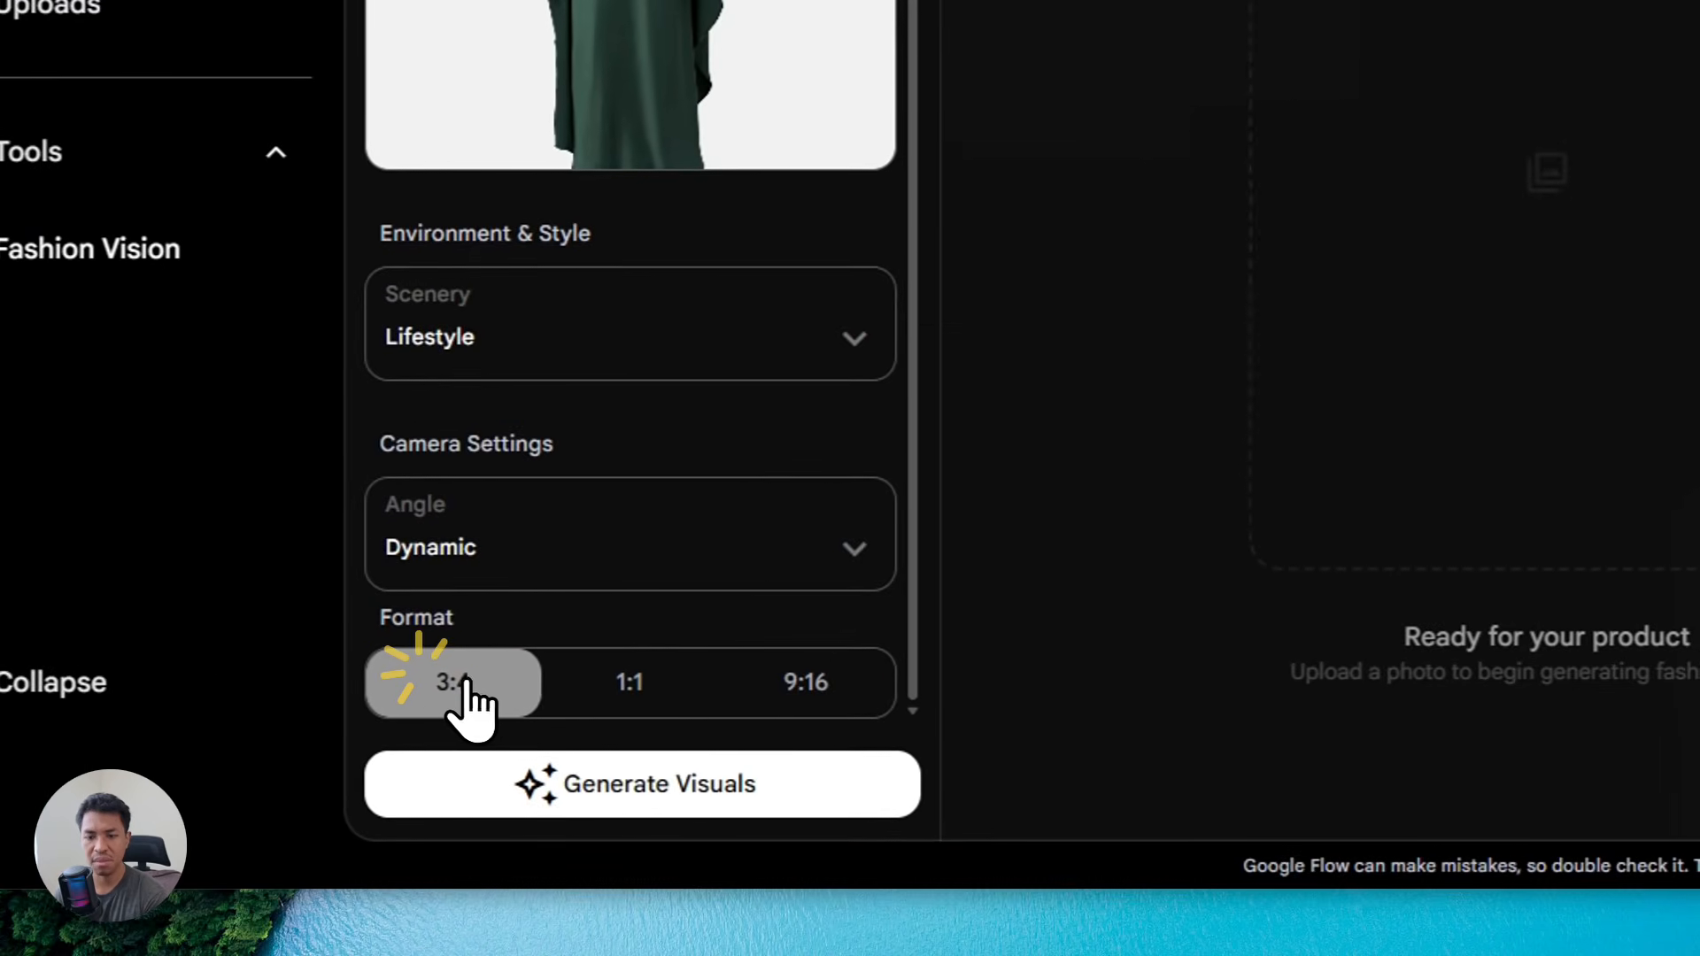
click(617, 783)
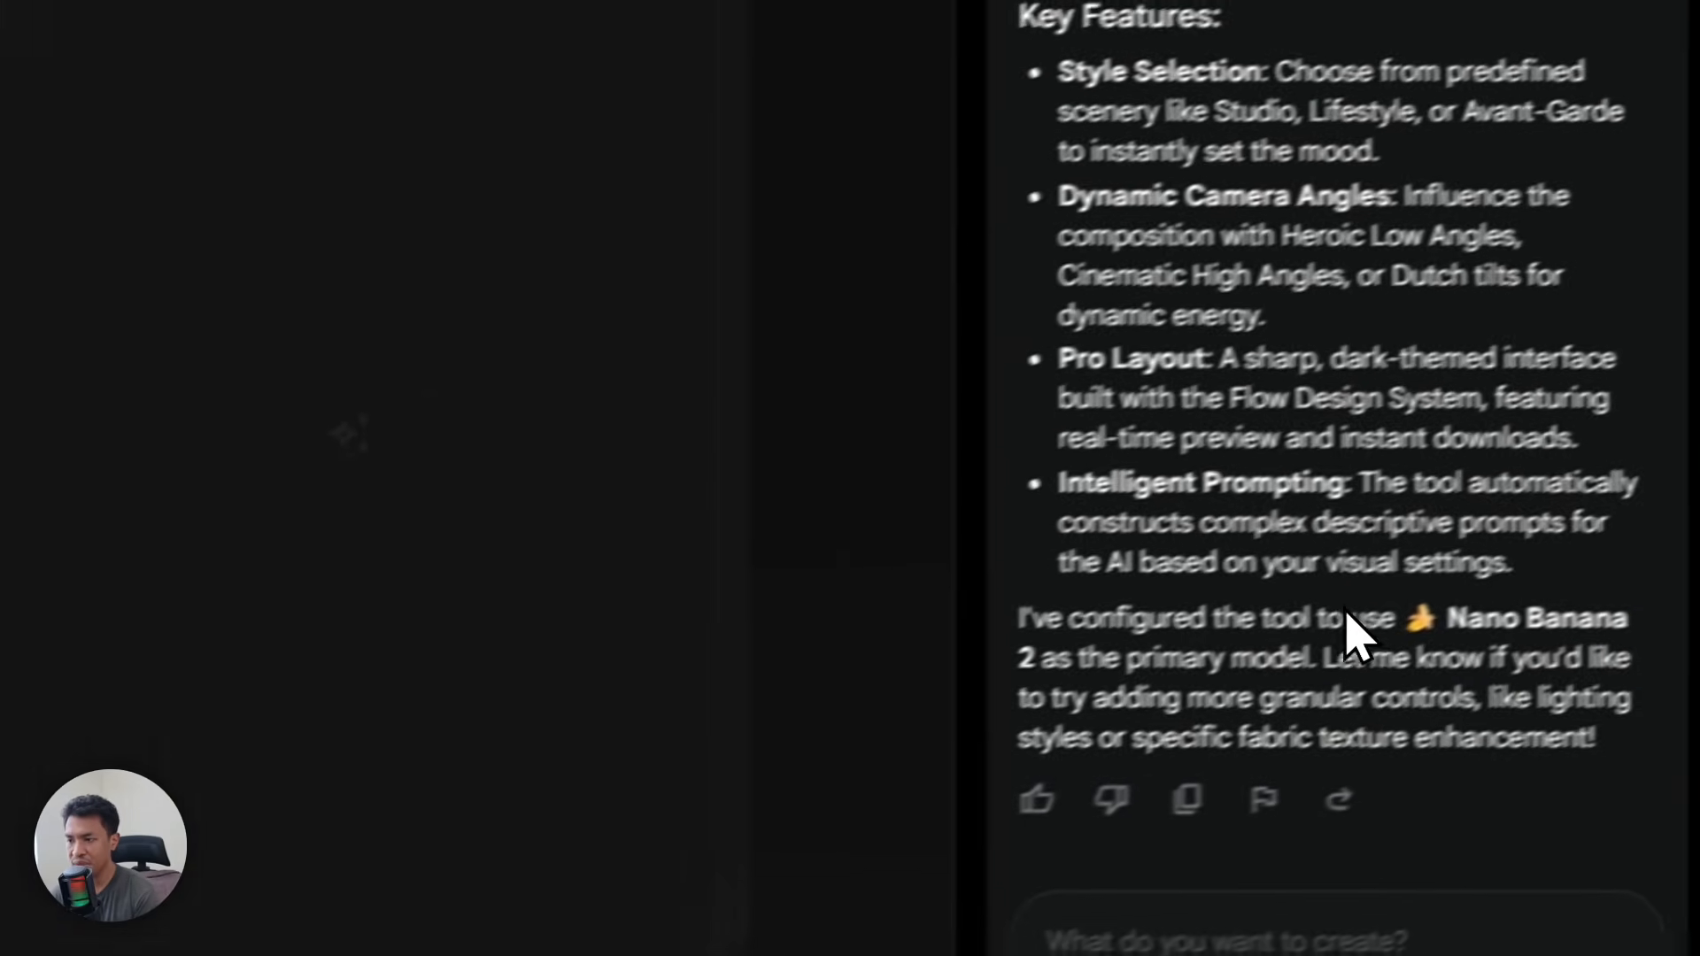
Review the Tool Builder's summary of the tool's model and key features, and examine the generated dress image.
click(1342, 653)
drag(1387, 651, 925, 678)
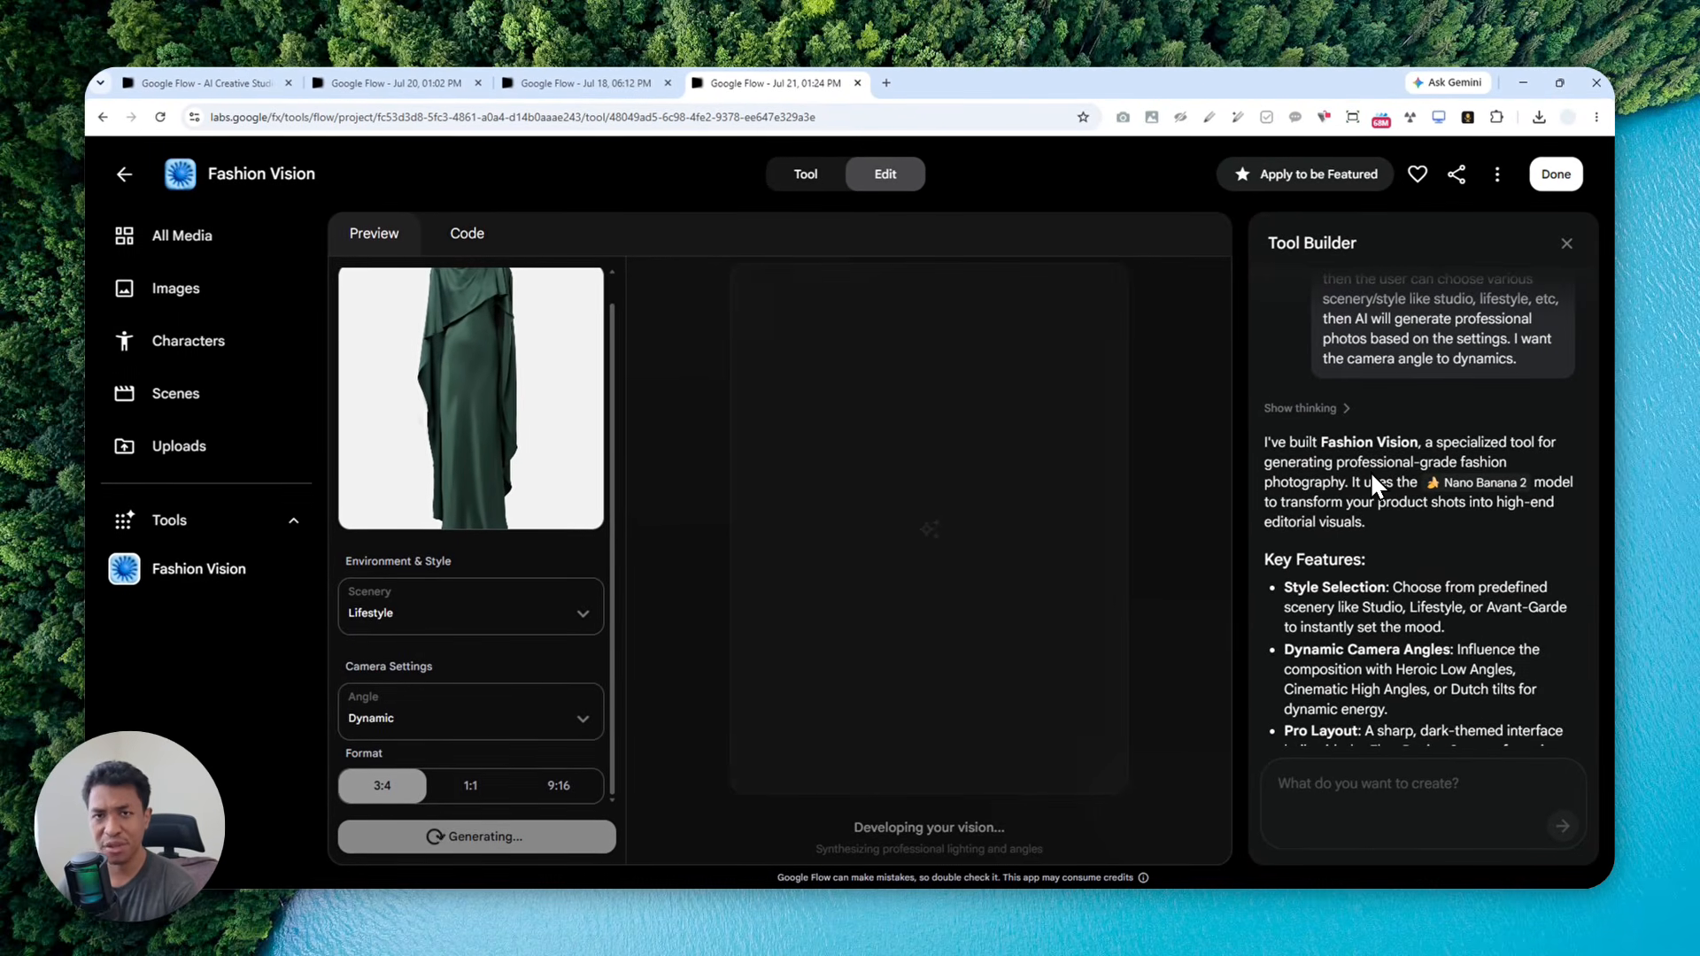
scroll(1369, 473, down, 3)
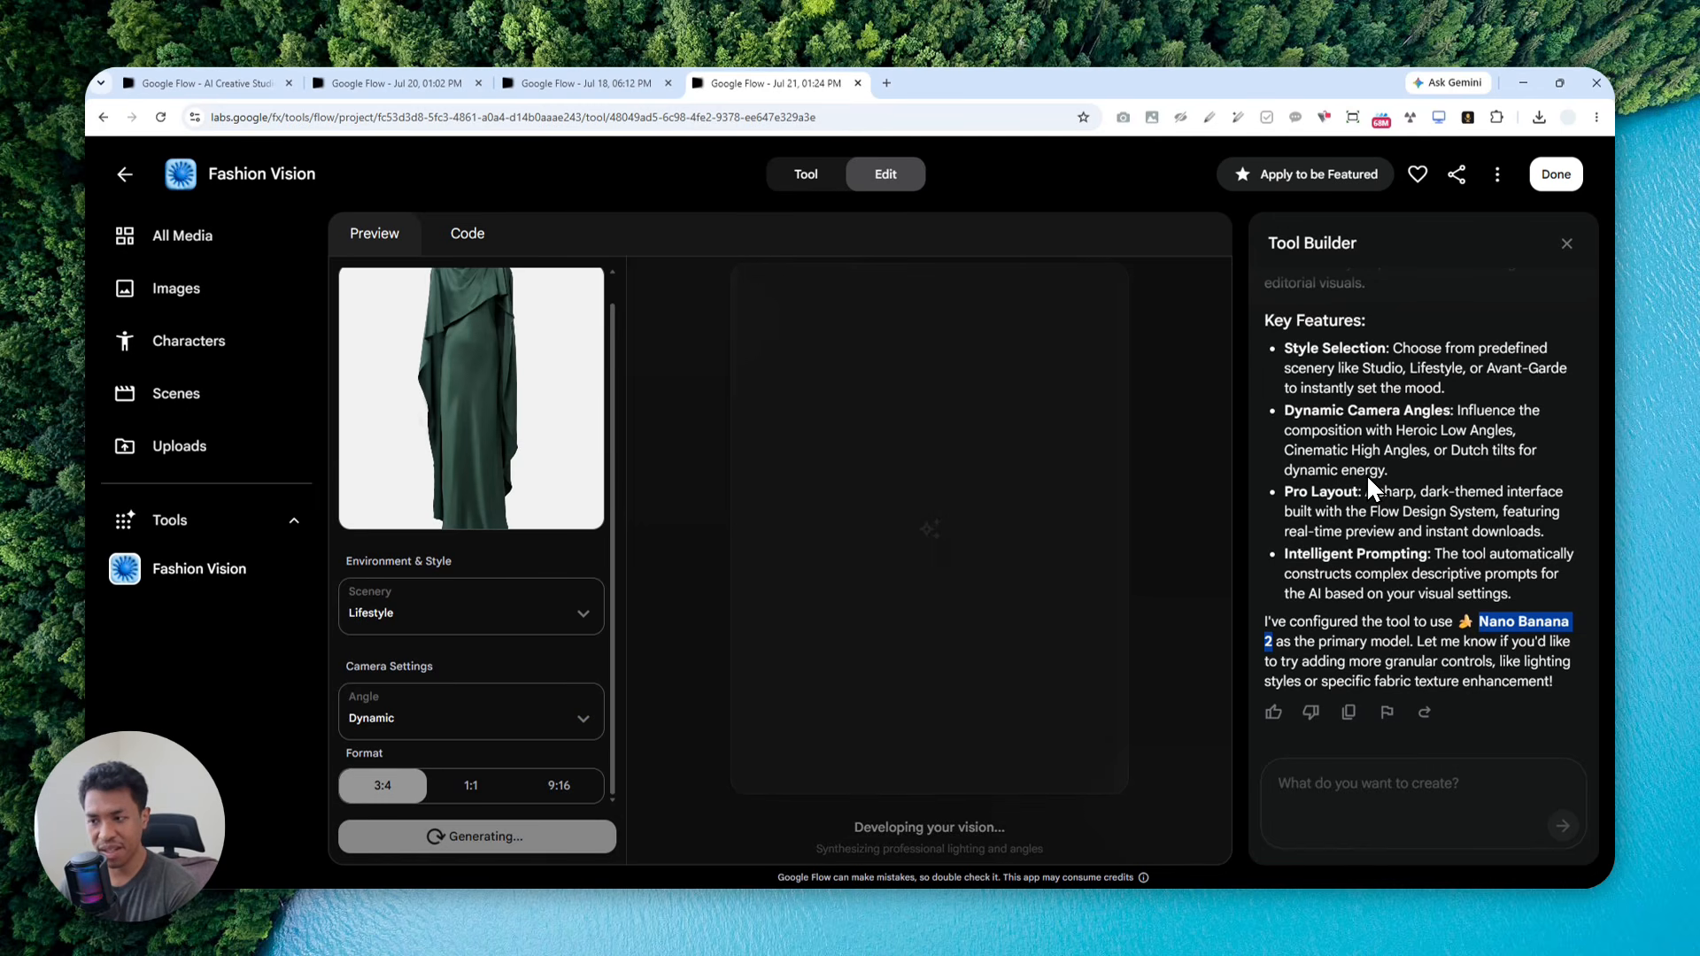
scroll(1333, 411, up, 1)
scroll(1333, 411, up, 2)
scroll(1340, 433, down, 2)
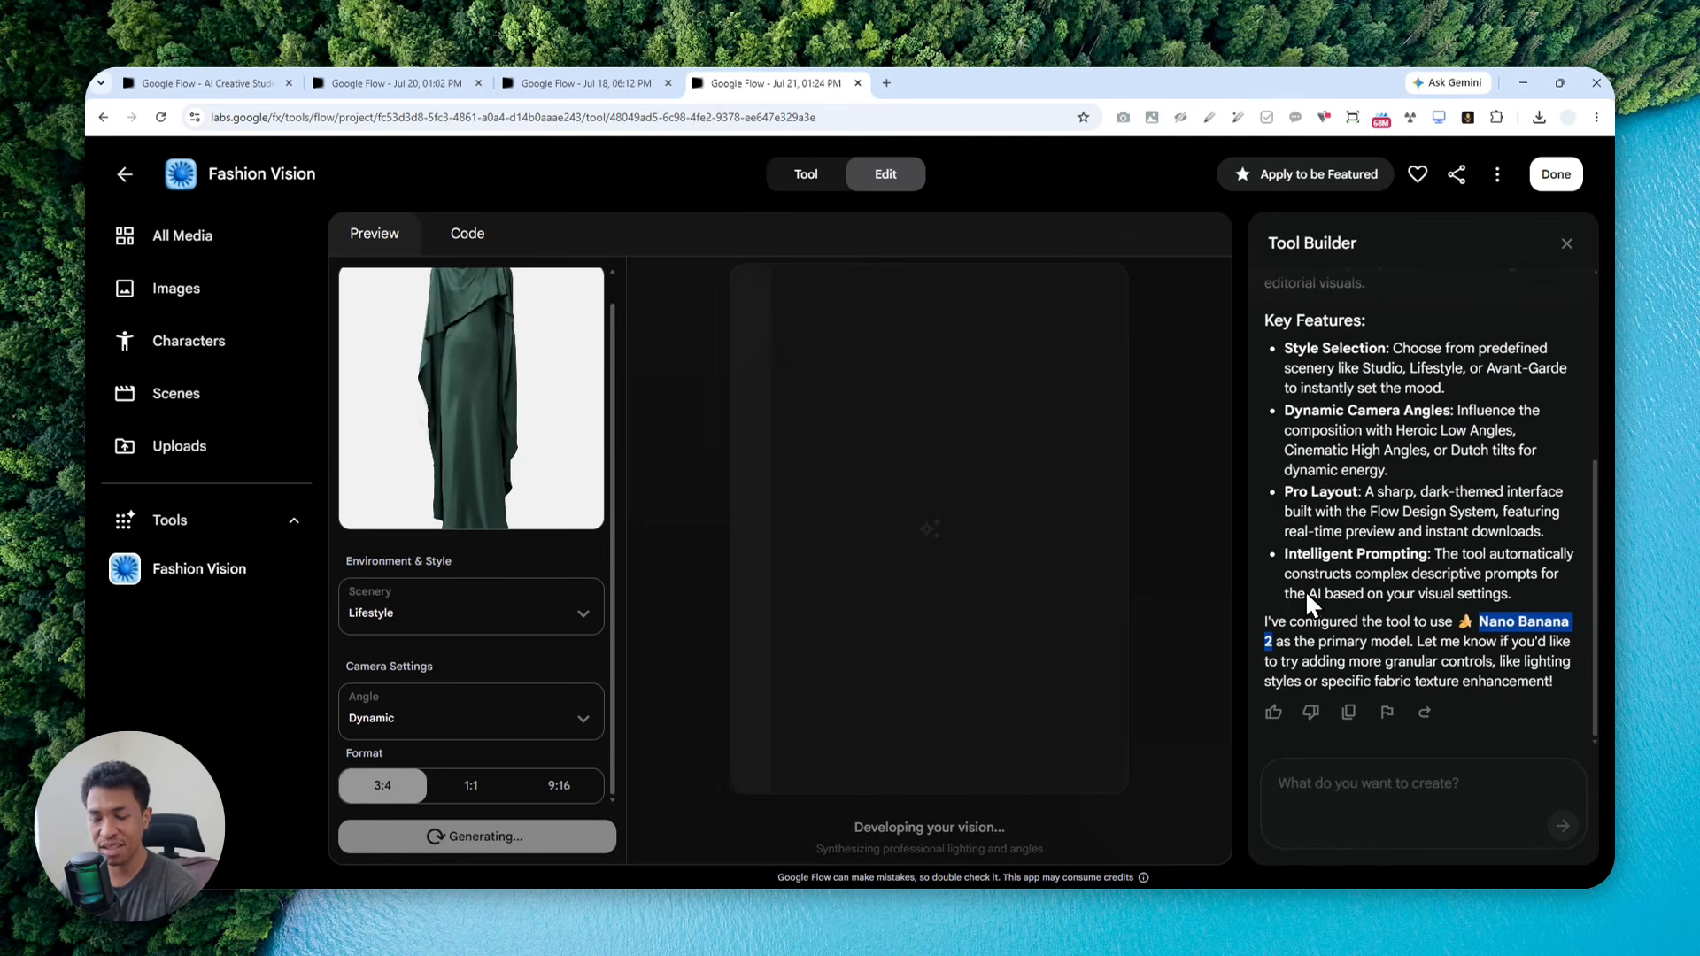
scroll(1294, 567, up, 3)
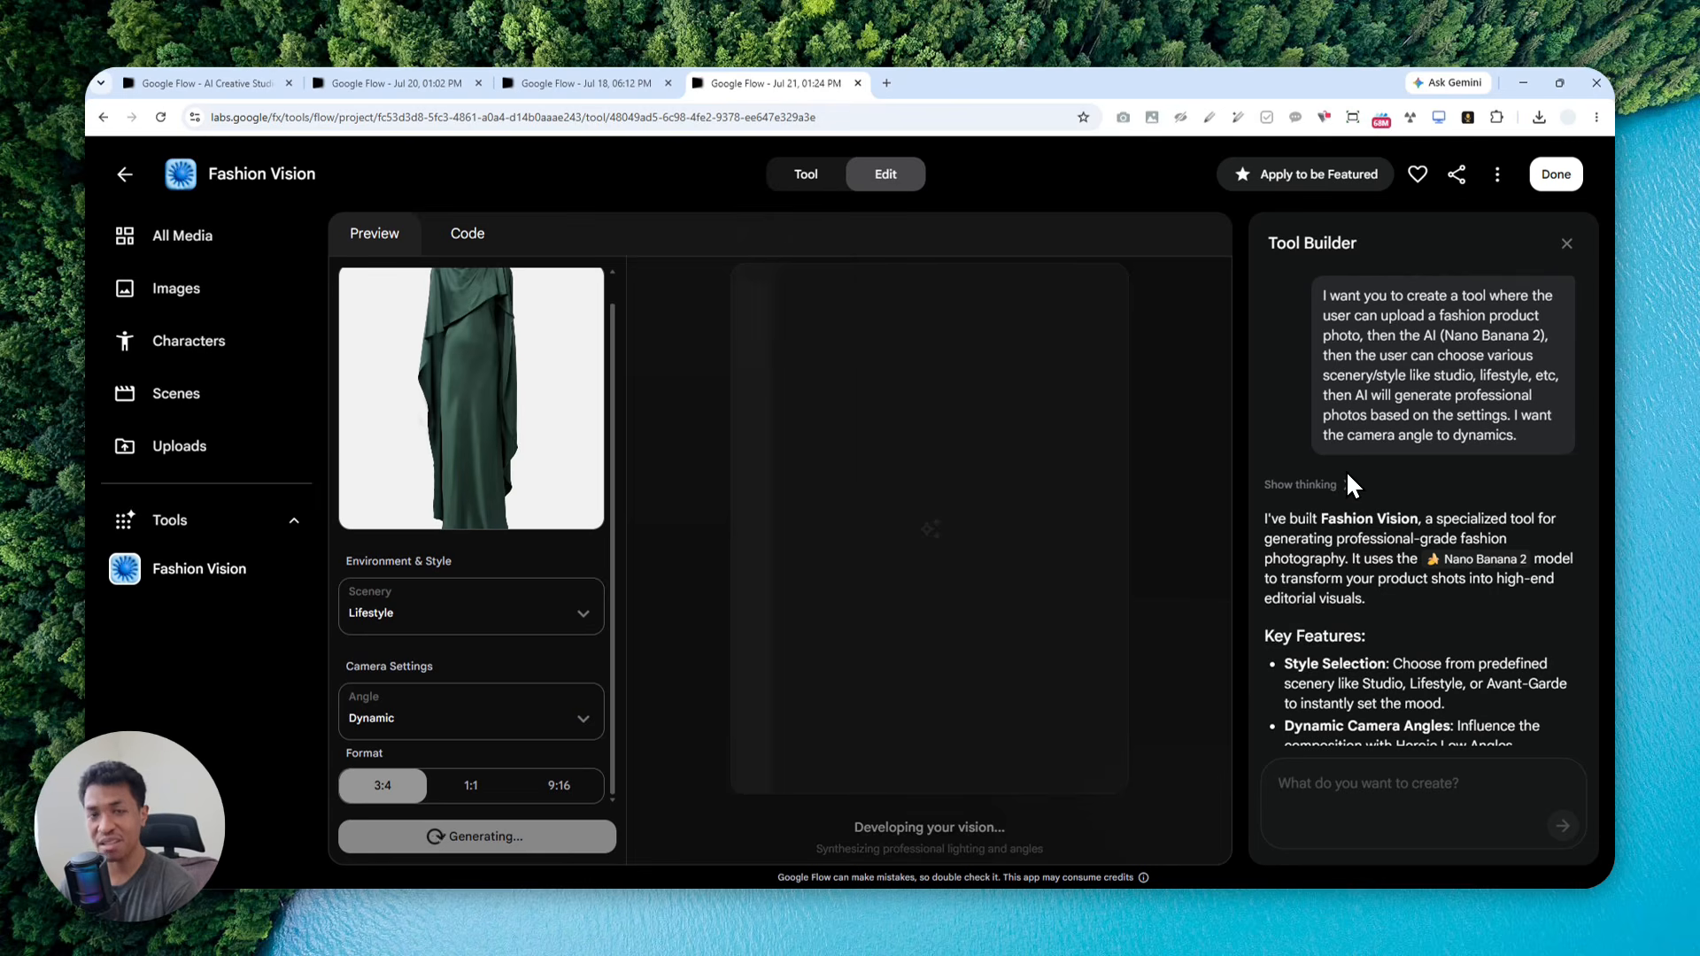
scroll(1346, 478, down, 3)
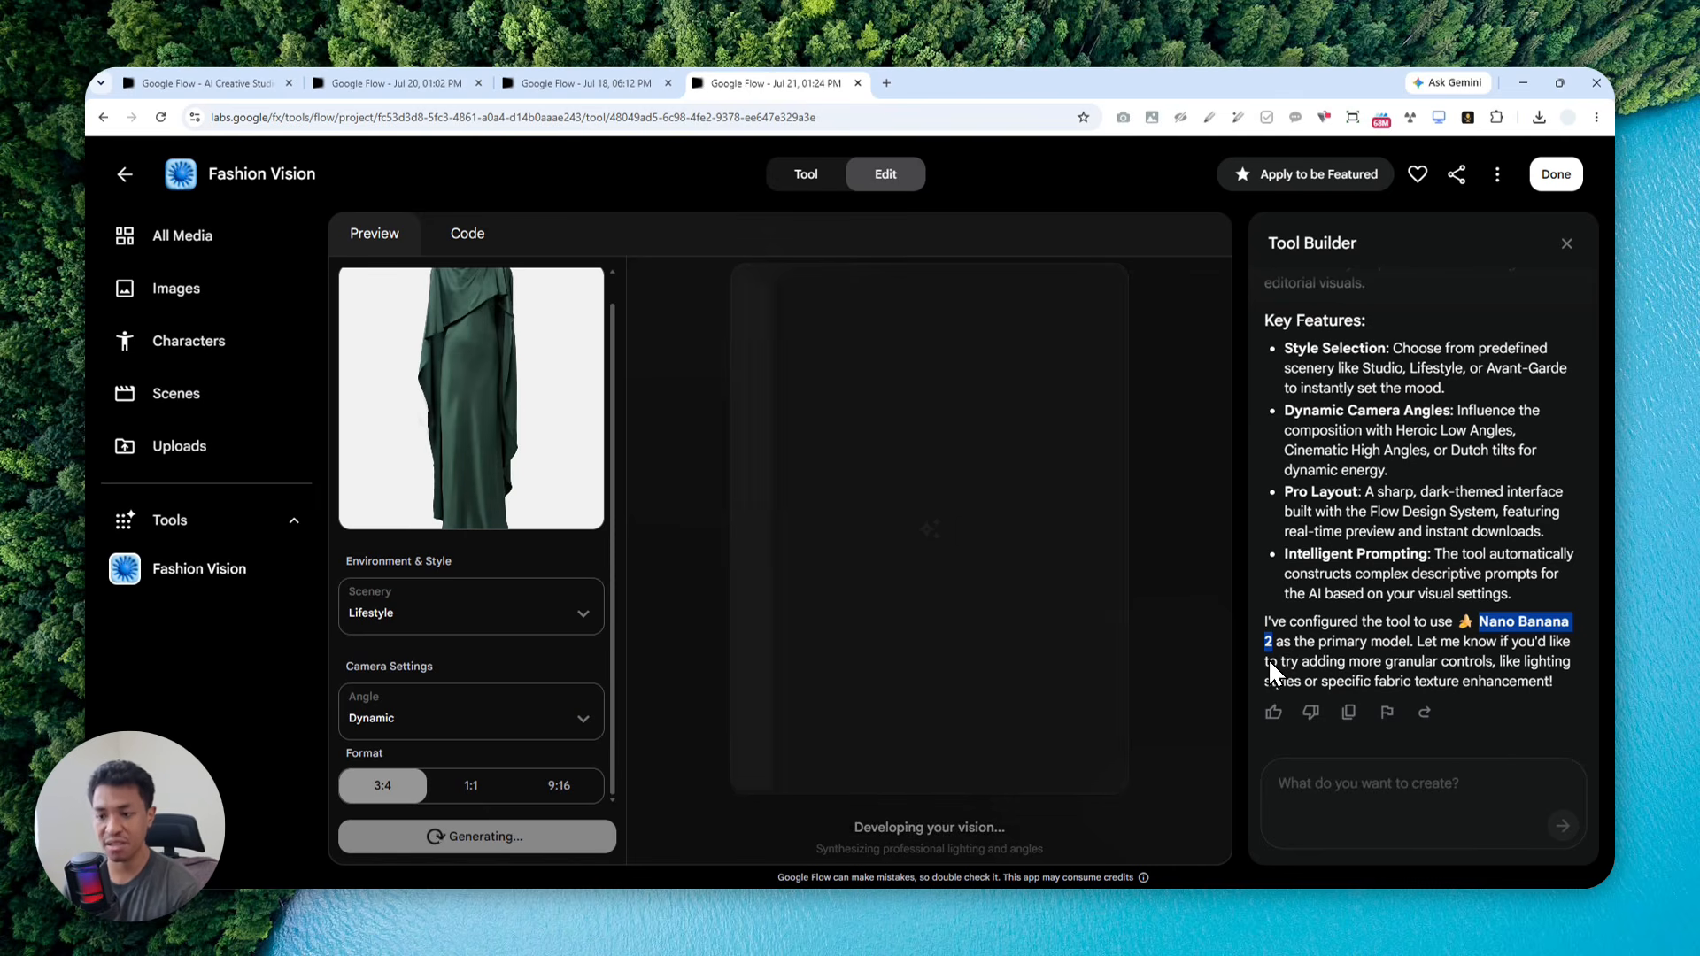
key(ctrl+F11)
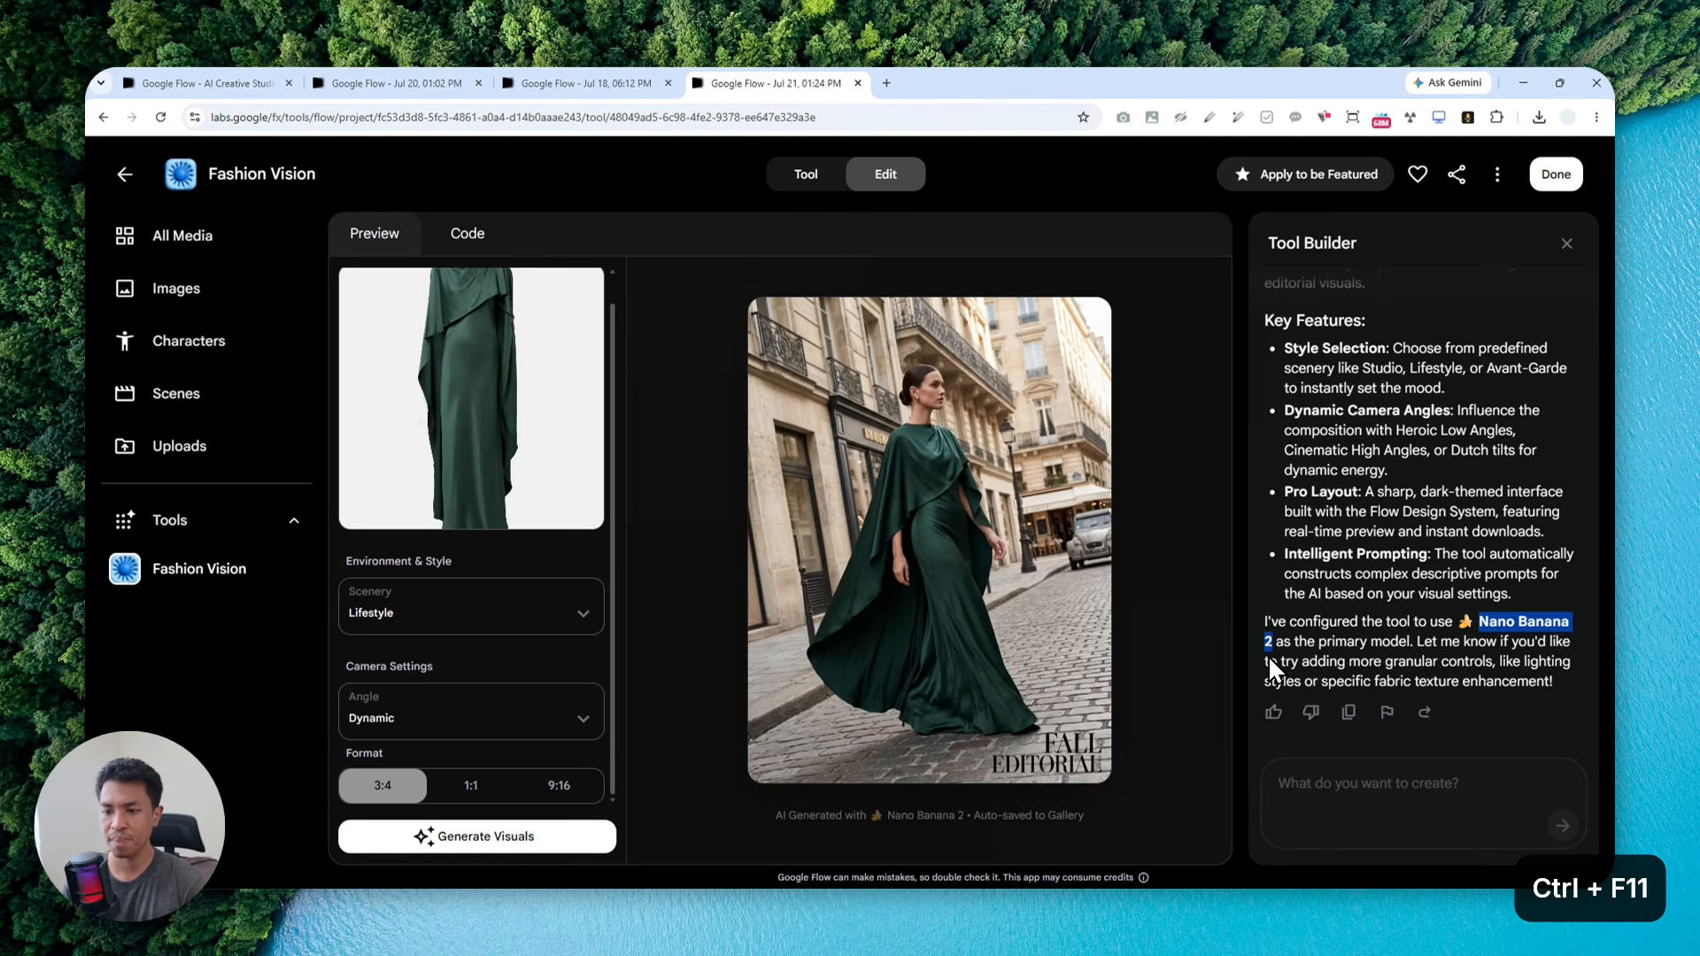
mouse_move(1000, 517)
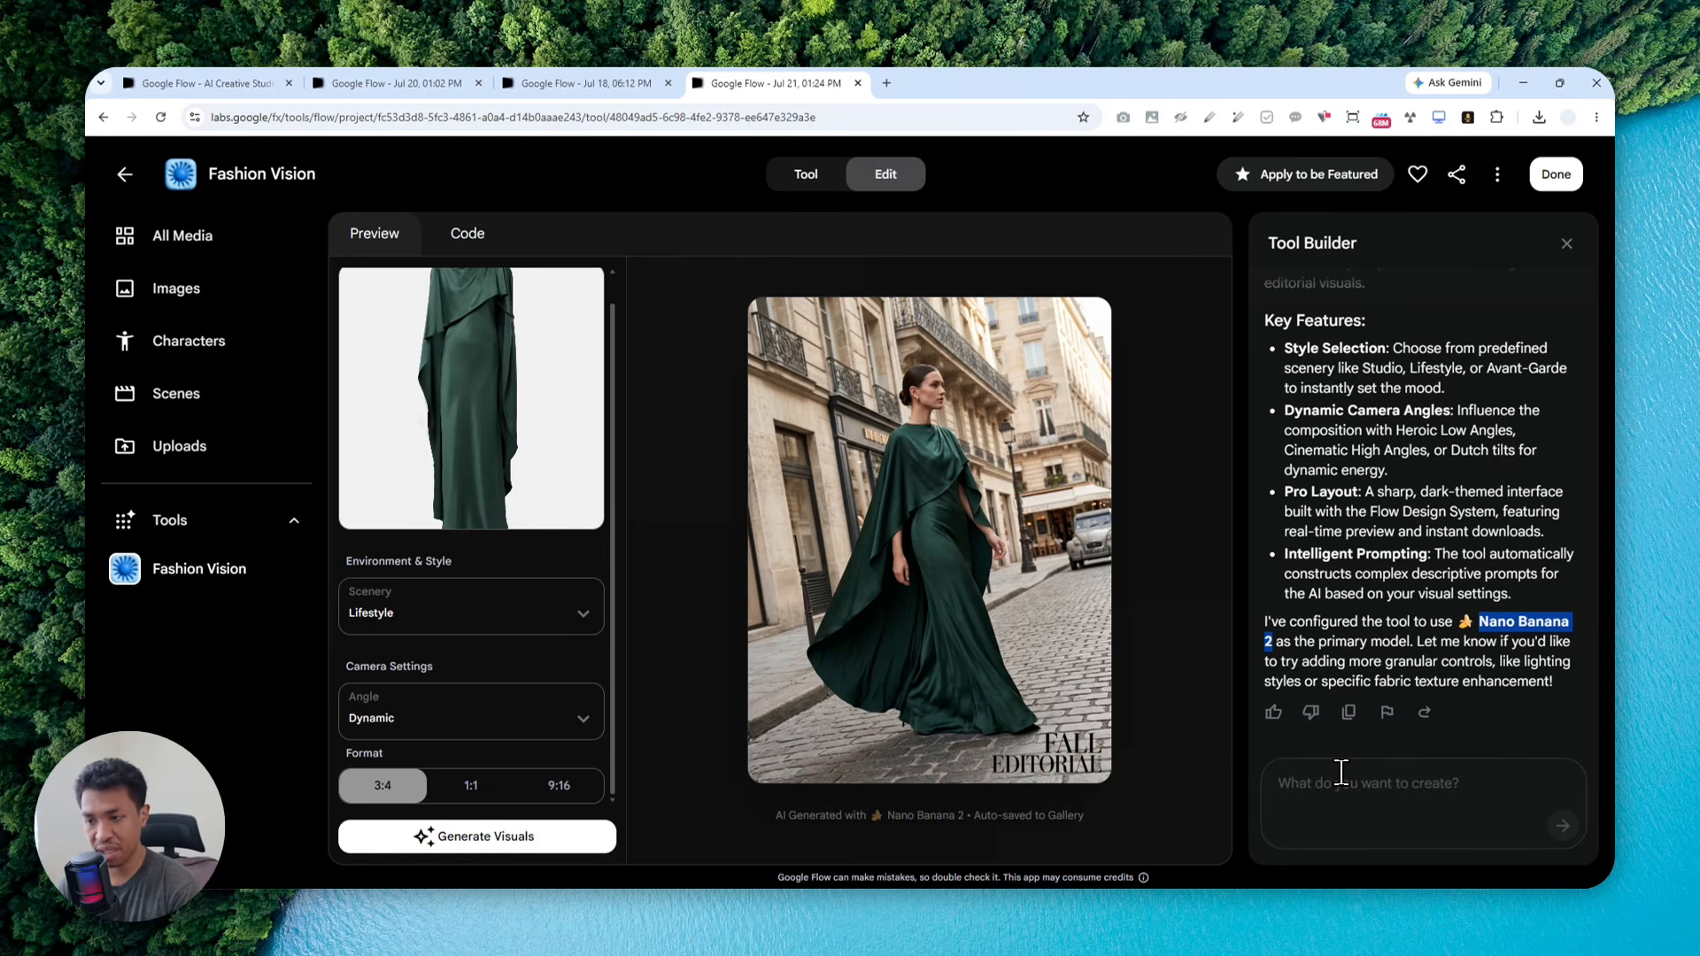
Ask the Tool Builder for multiple images, maybe four per generation, with each image representing a different angle.
key(ctrl+space)
click(1333, 781)
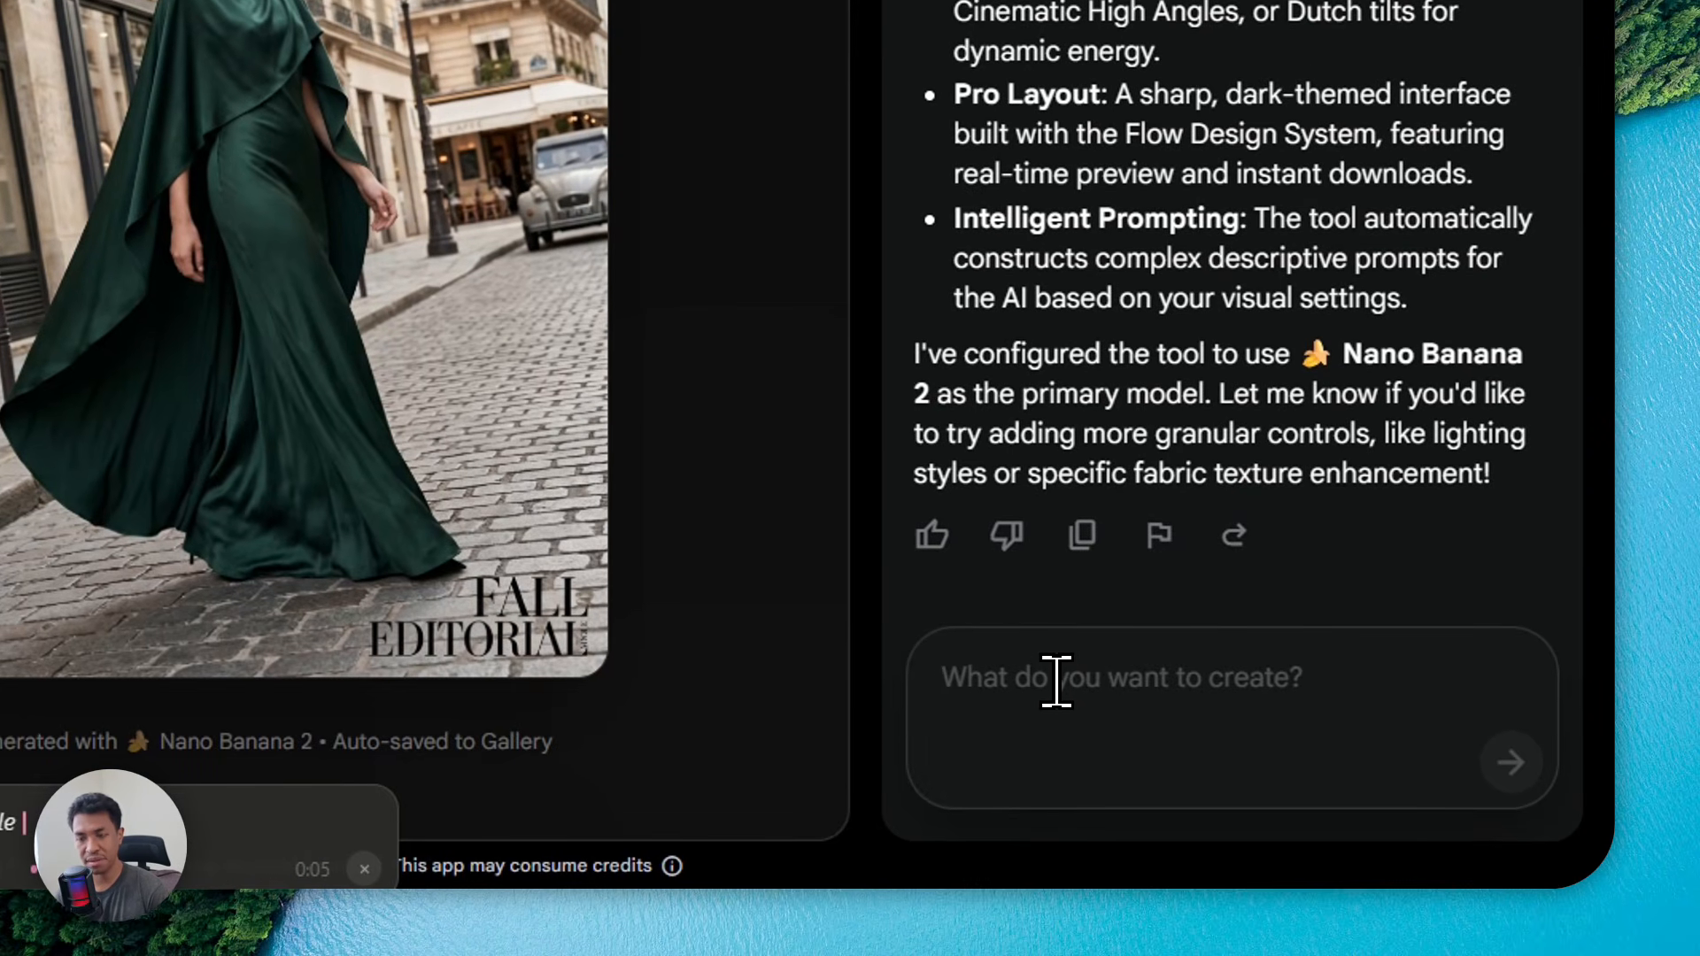
text(I want to see multiple images, maybe four images per generation.)
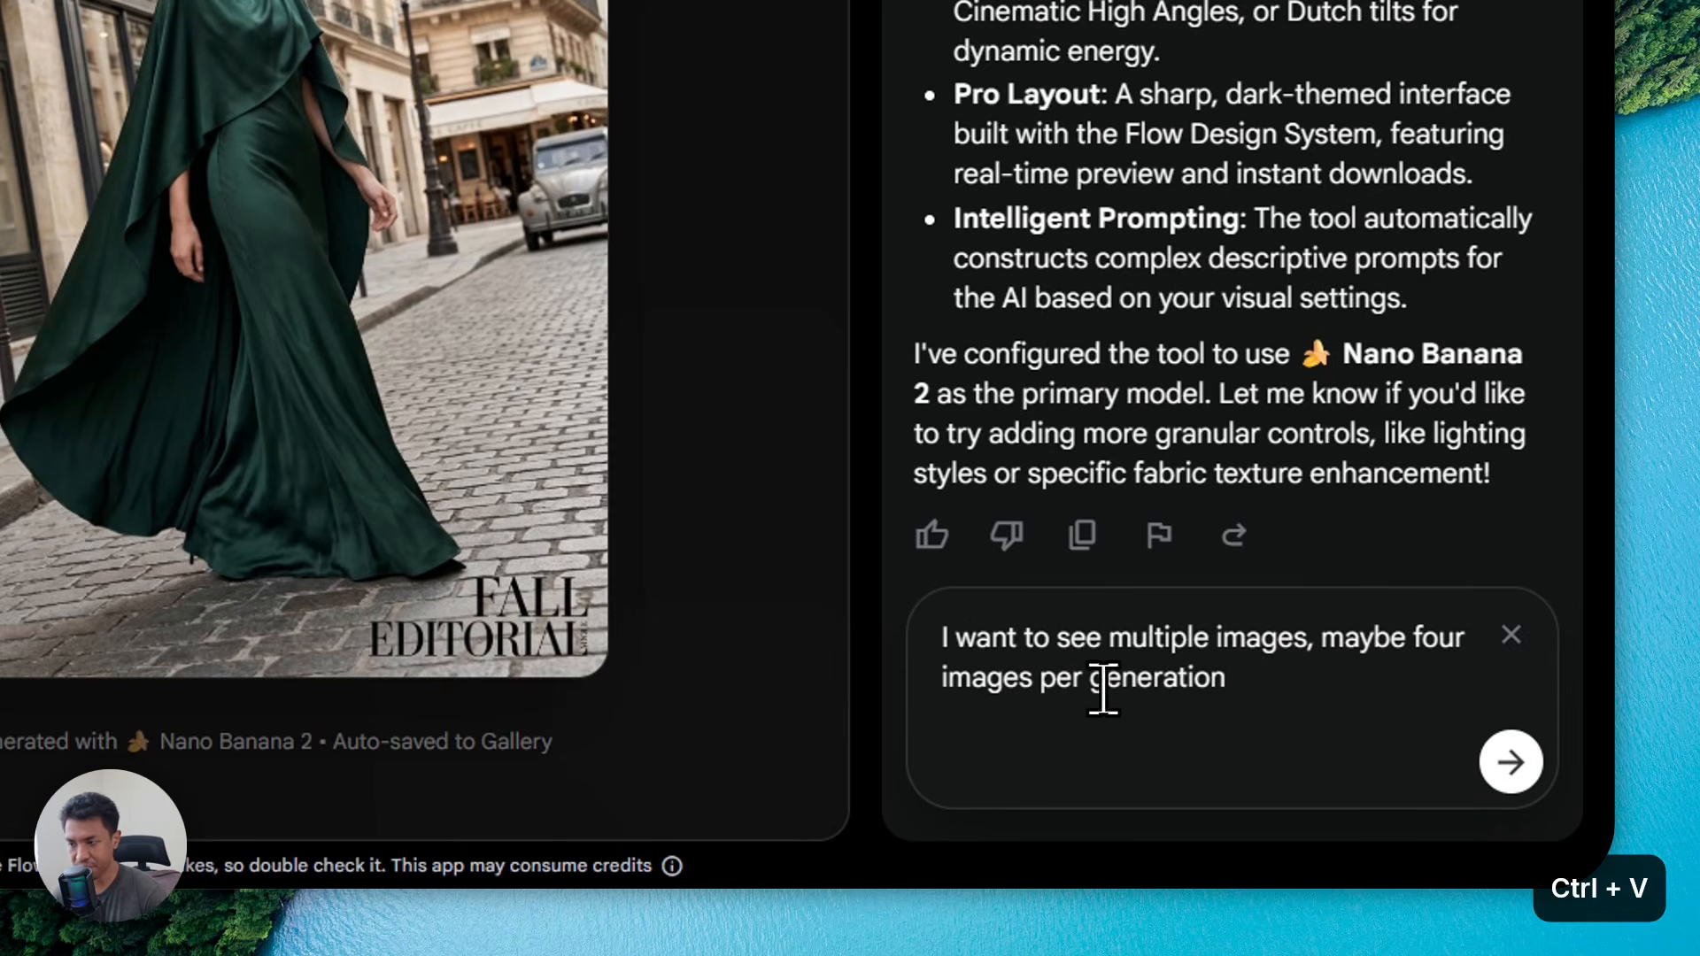
text(E)
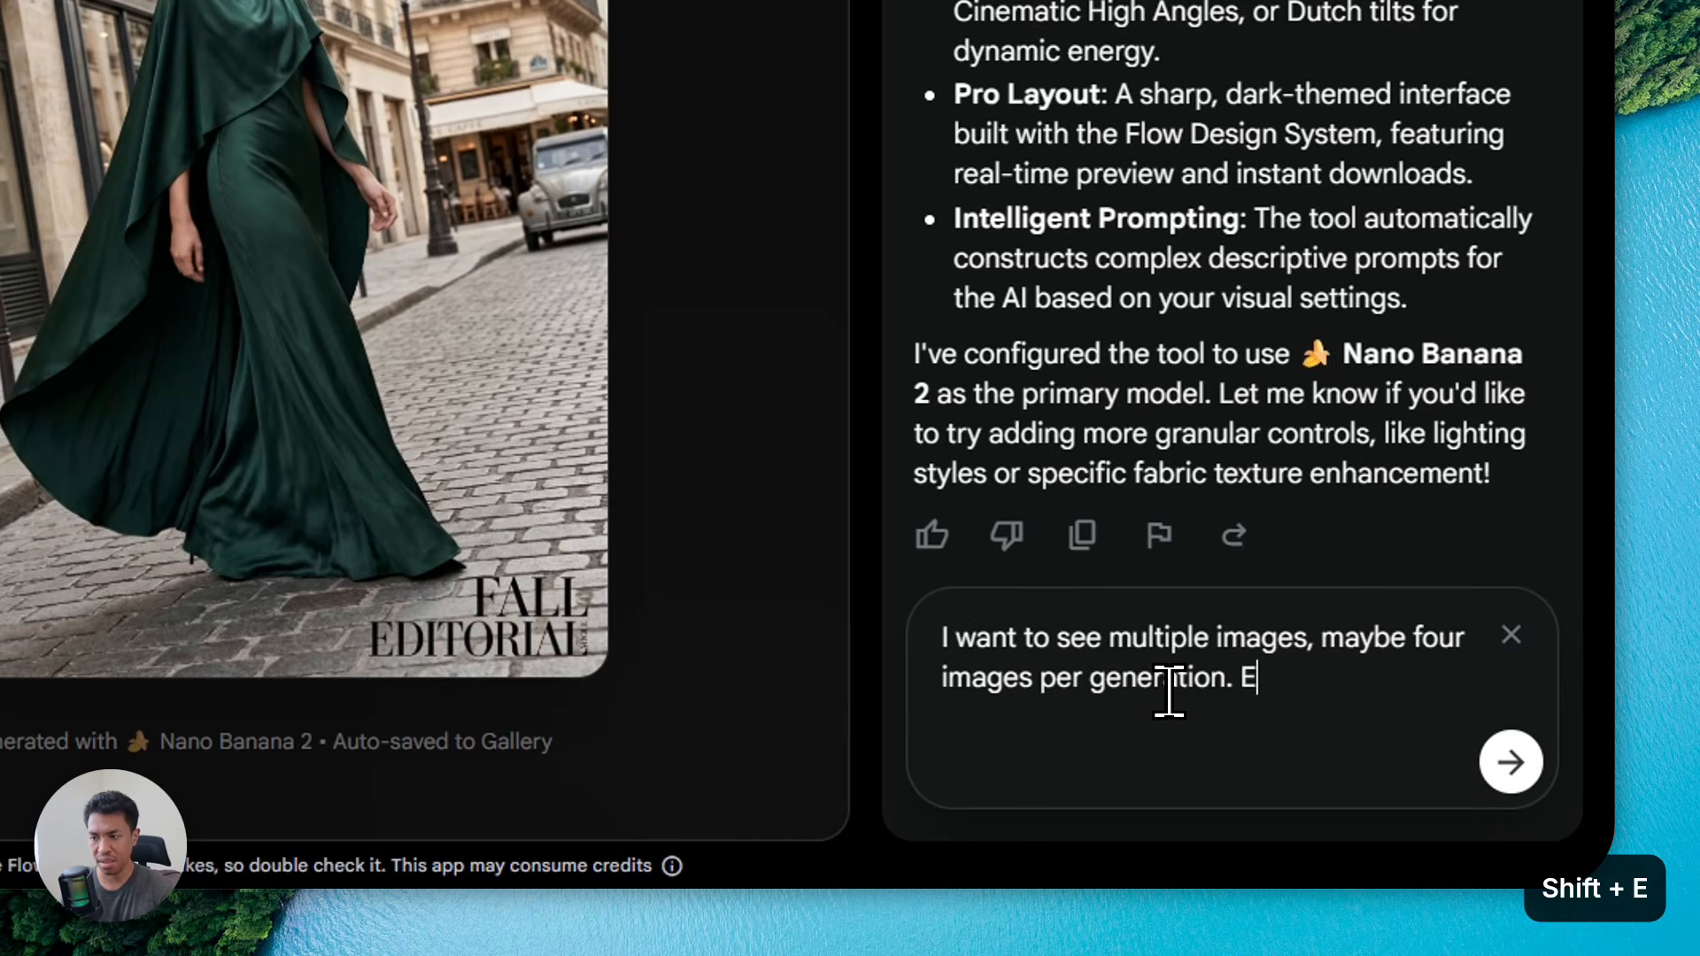
text(ach image may)
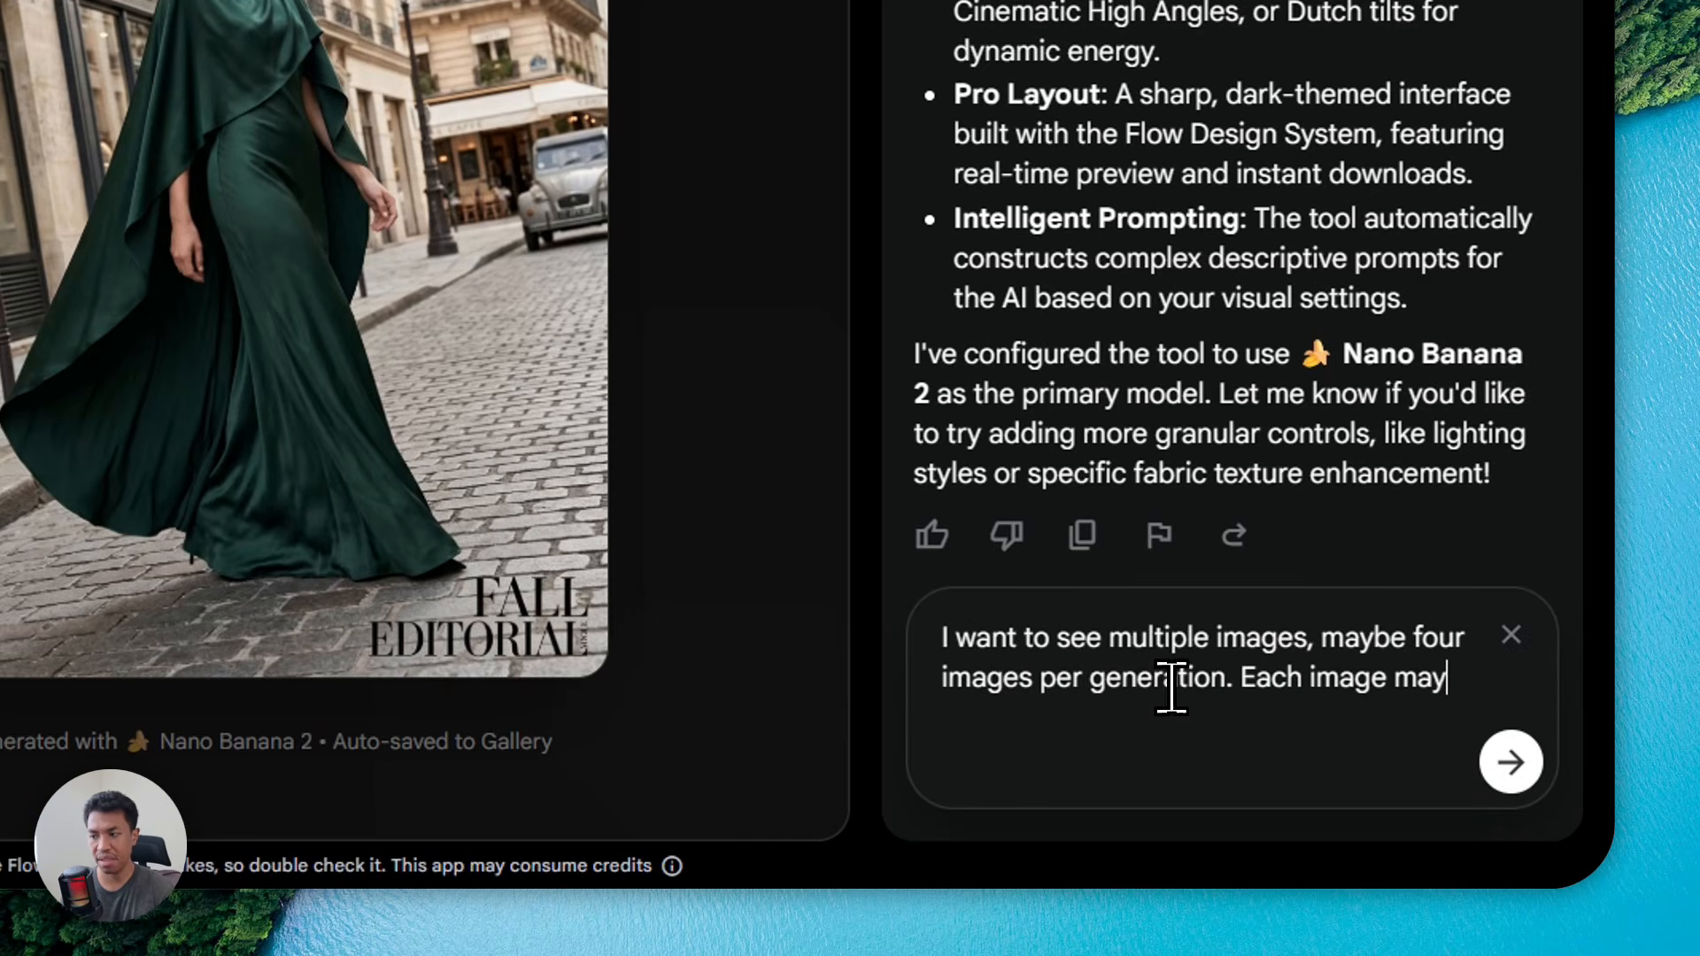
text( represent a)
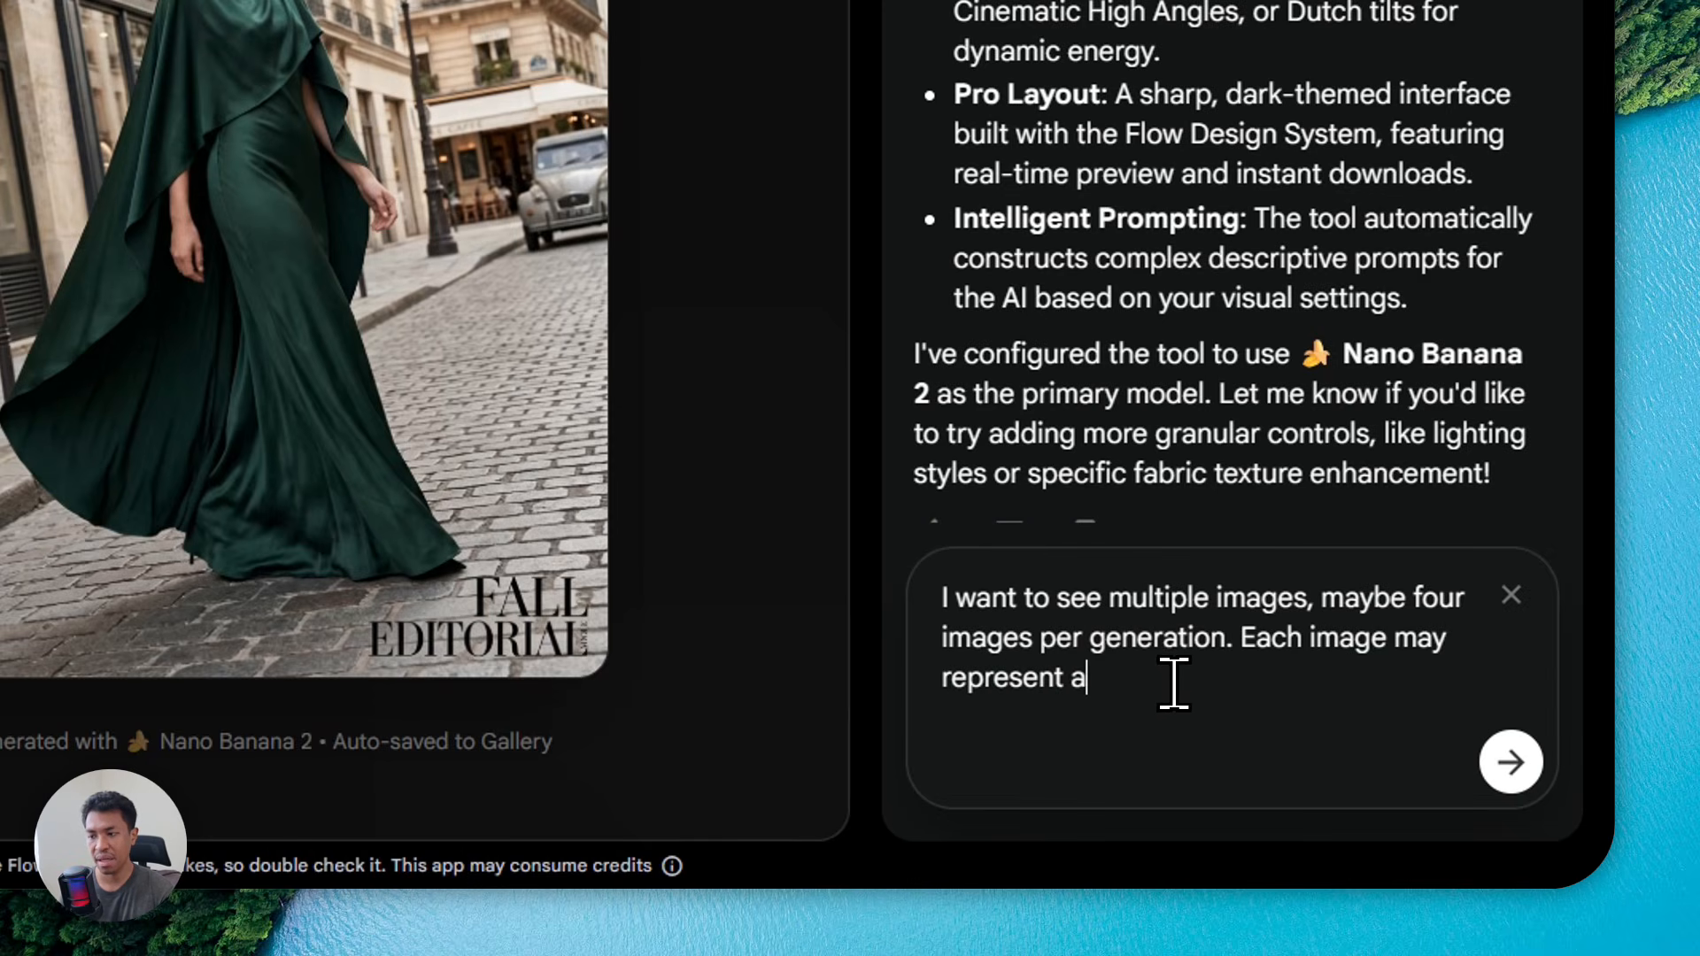
text( different angle.)
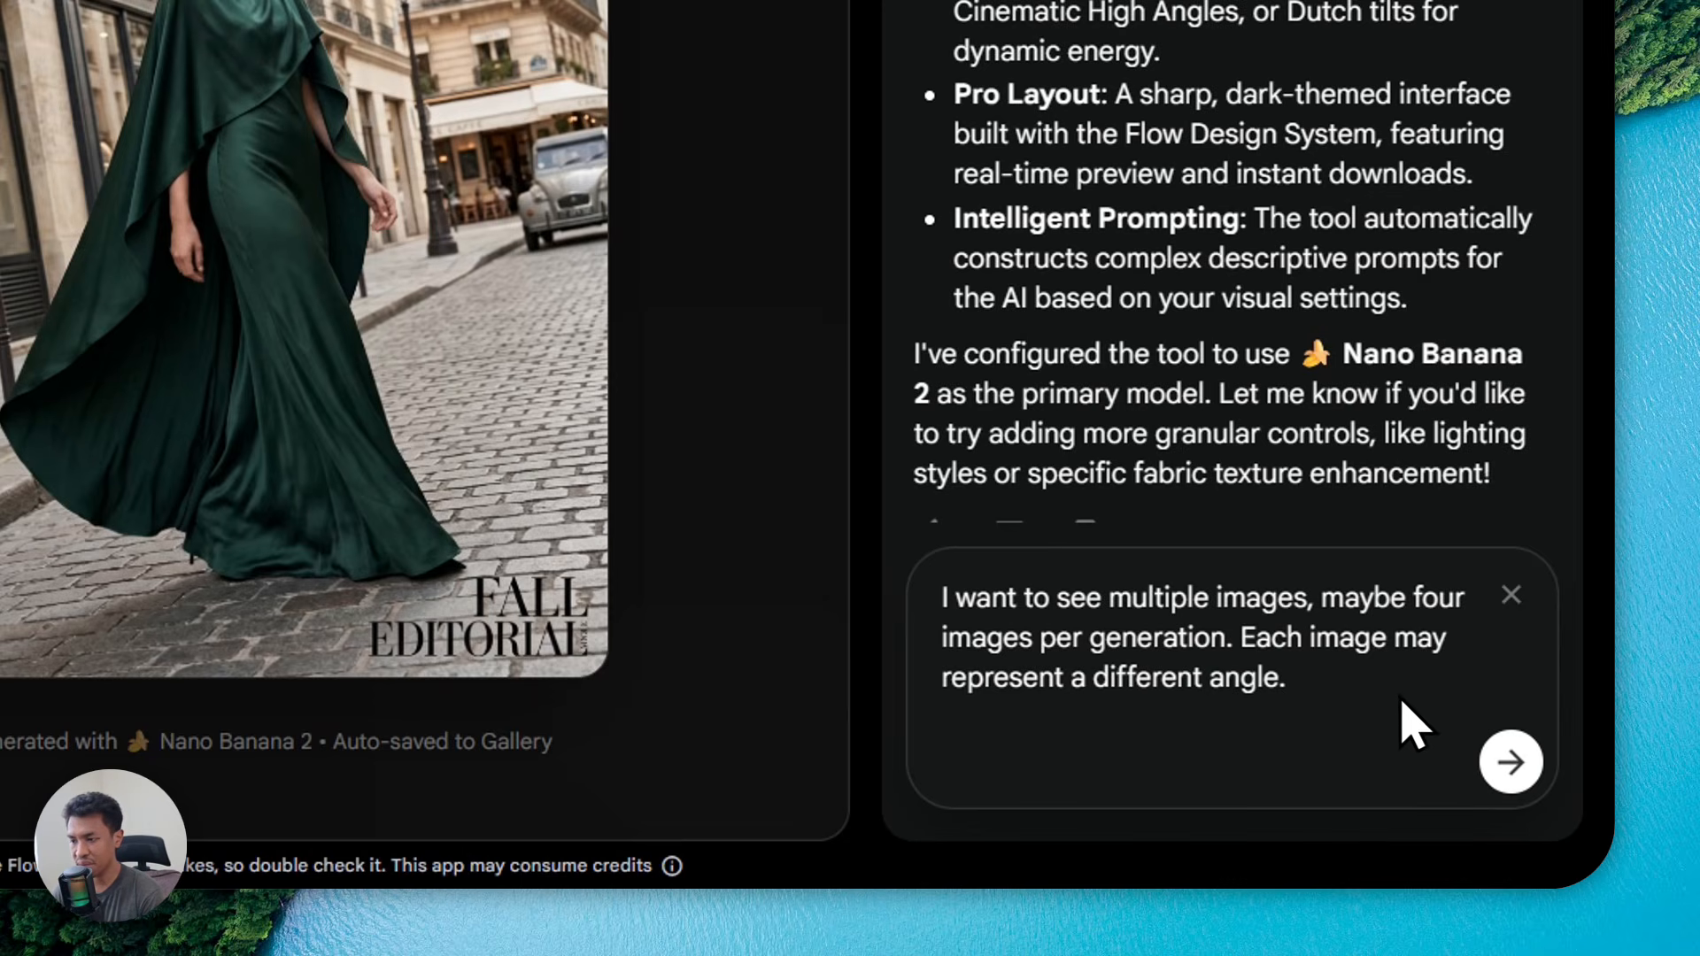
click(1508, 767)
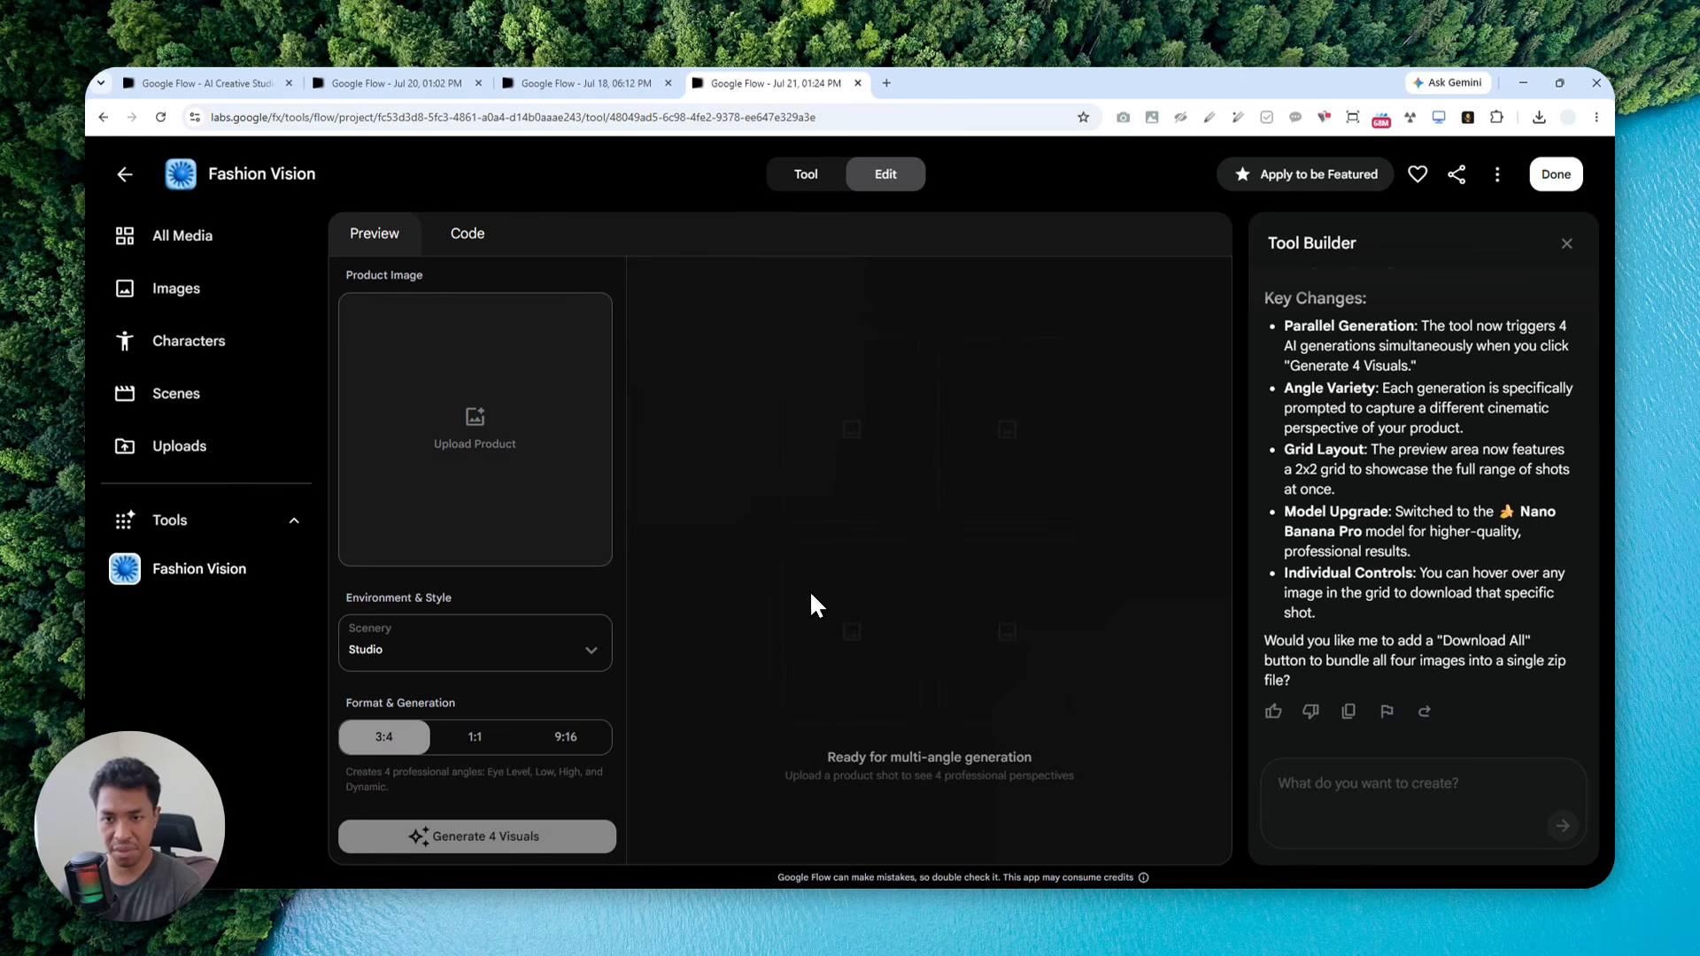
Add the burgundy hat image 2.webp from the project's images as the product image.
click(476, 427)
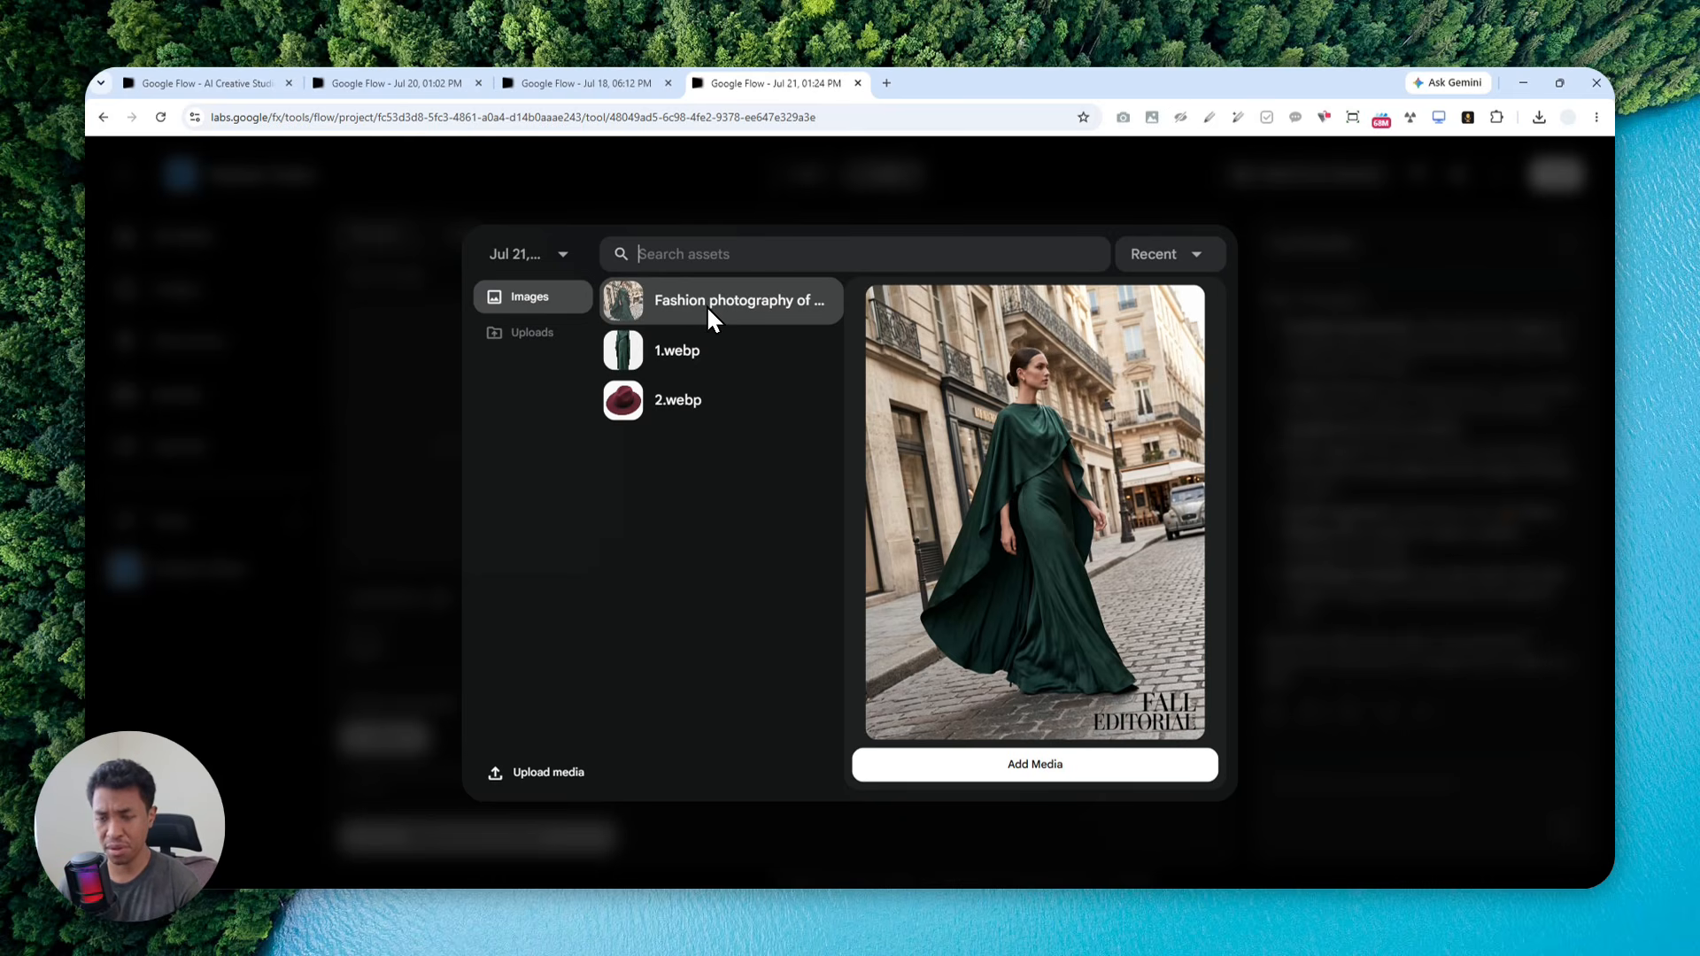
click(665, 415)
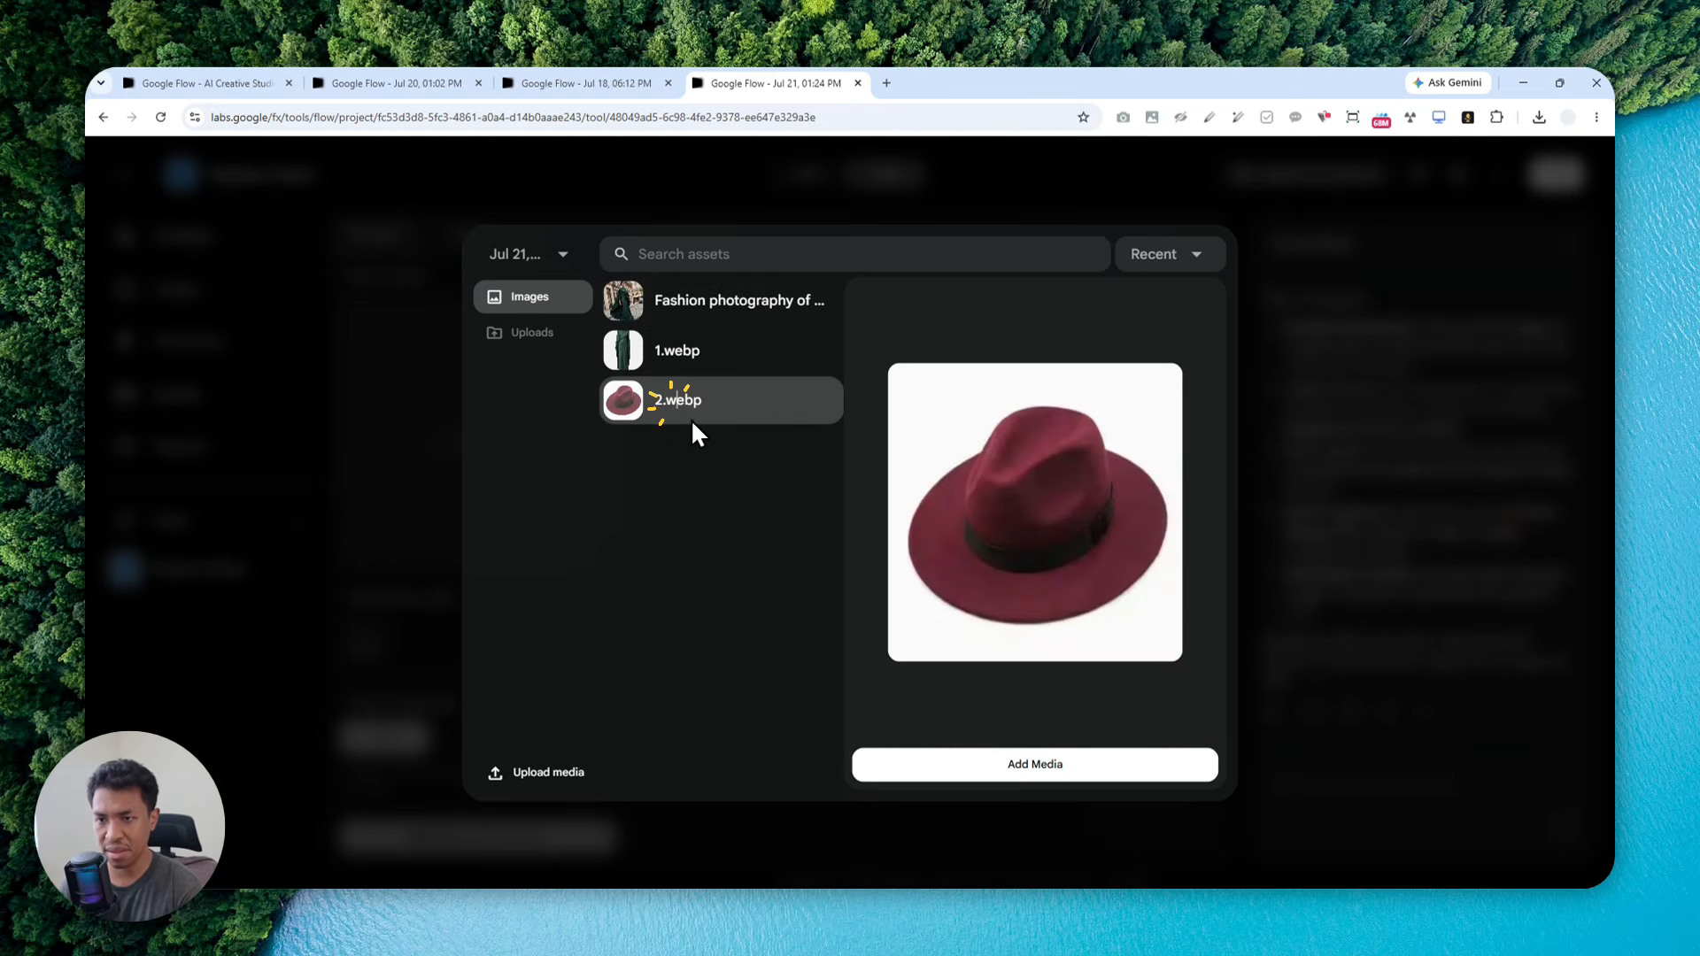
click(1081, 742)
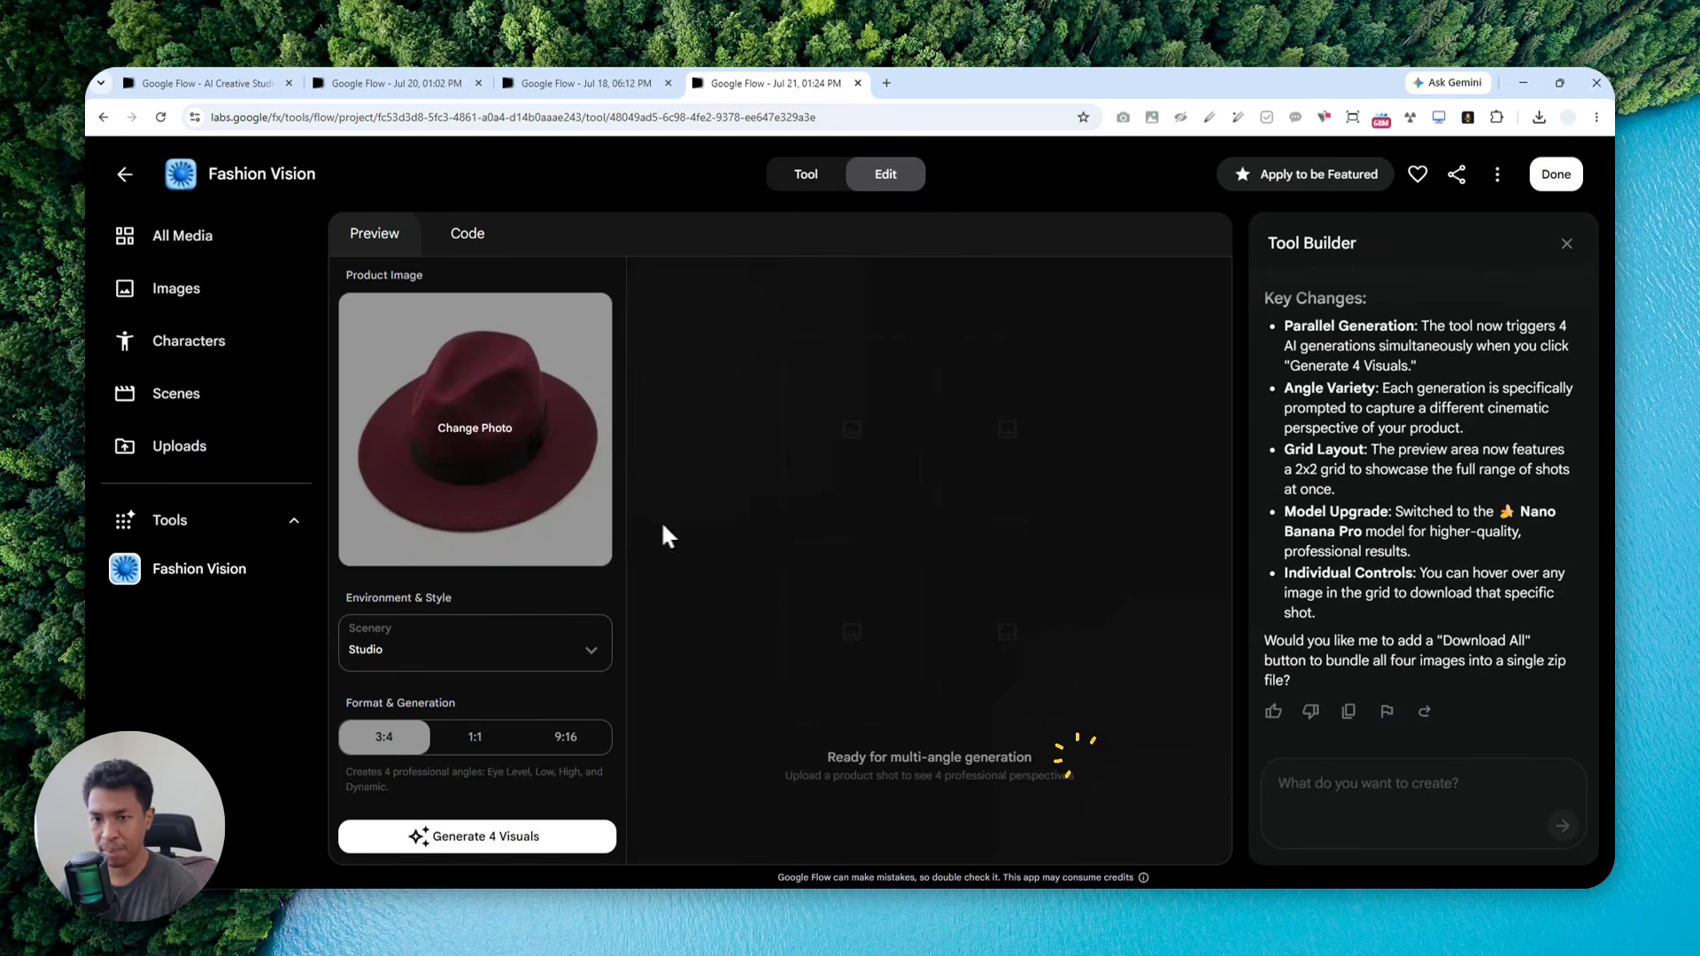
Generate four visuals of the hat with Studio scenery and 3:4 format.
click(380, 637)
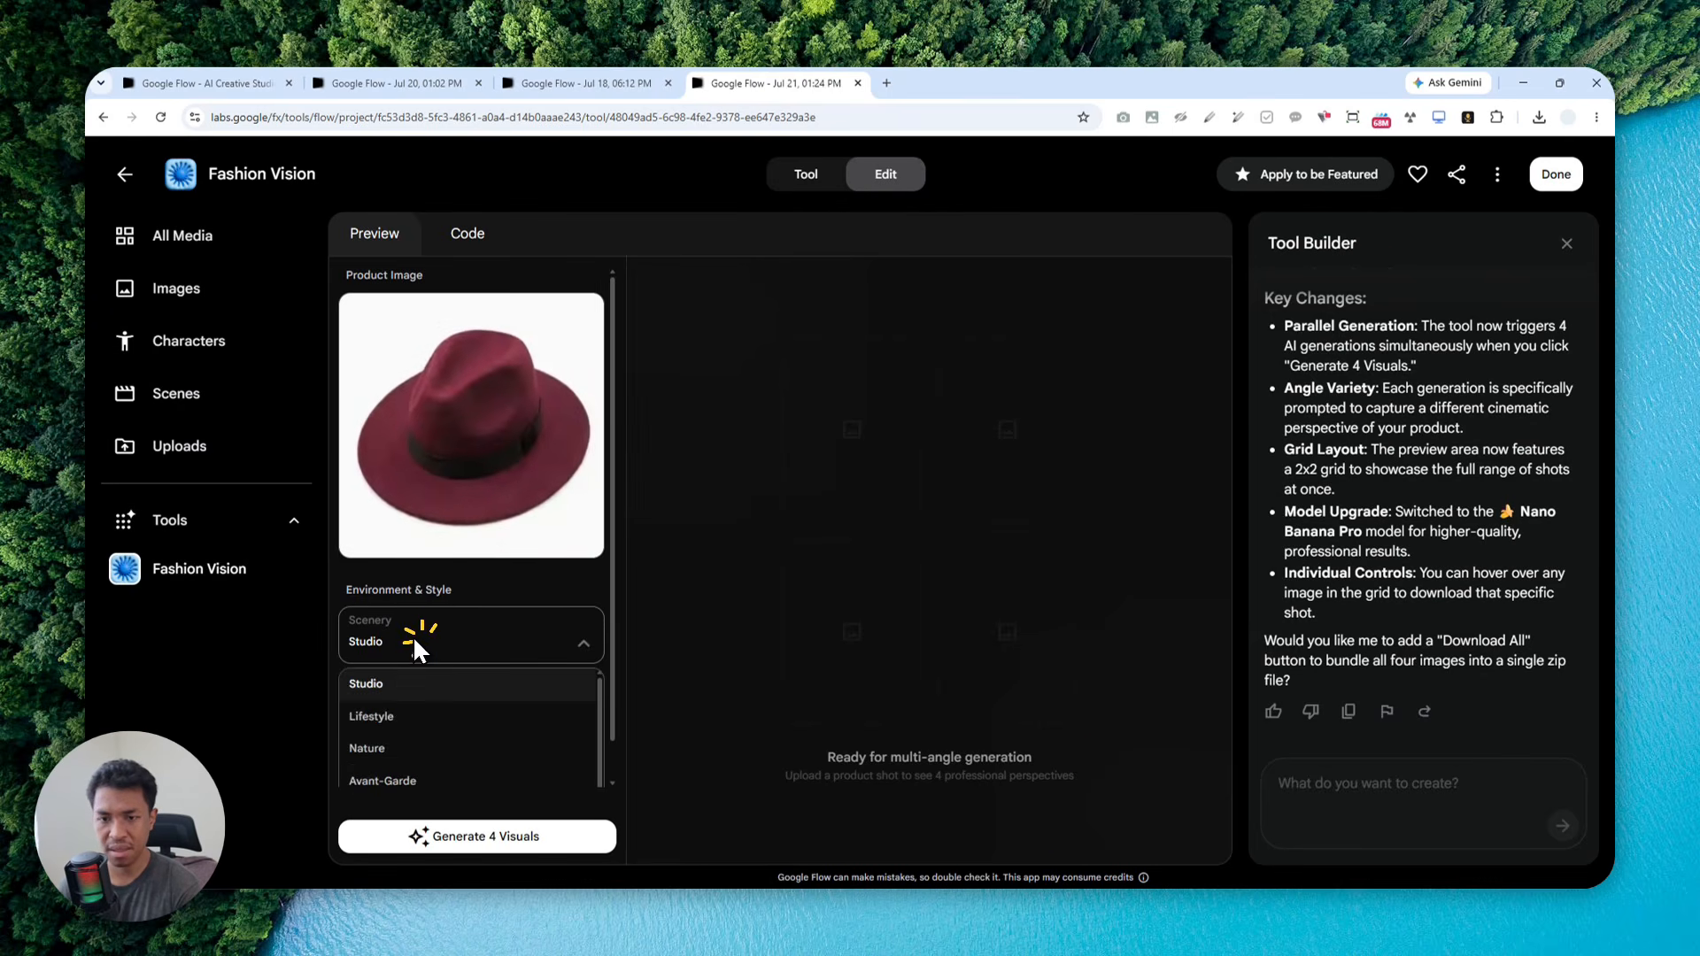
click(391, 681)
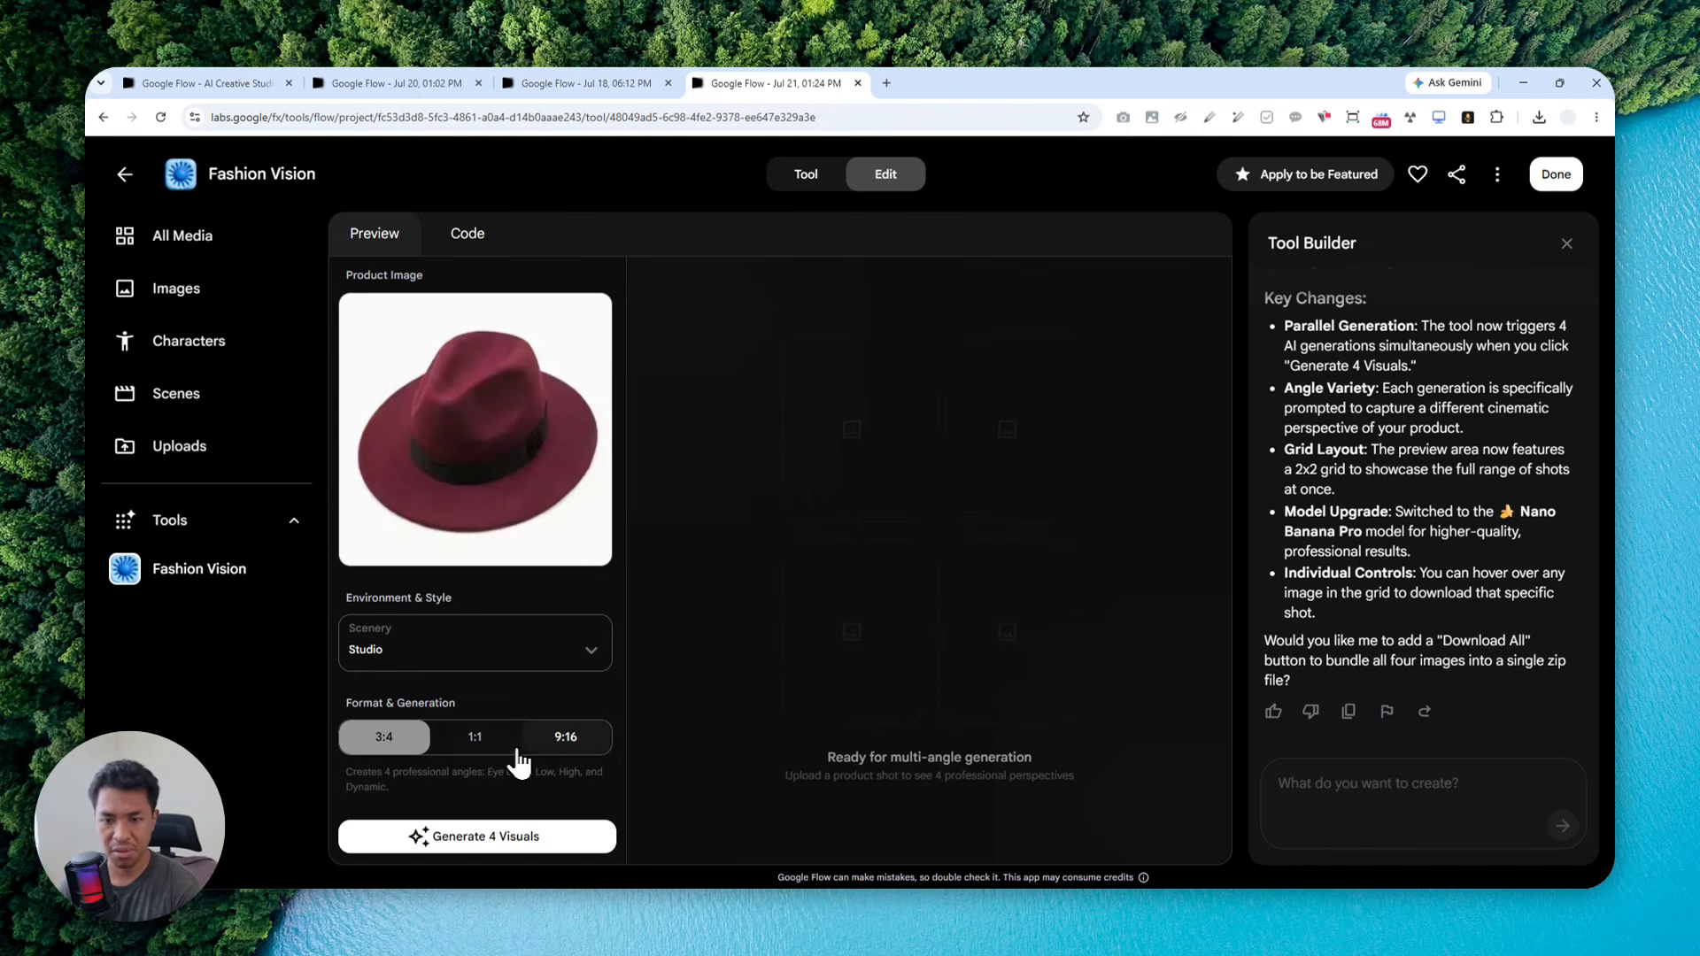
click(573, 746)
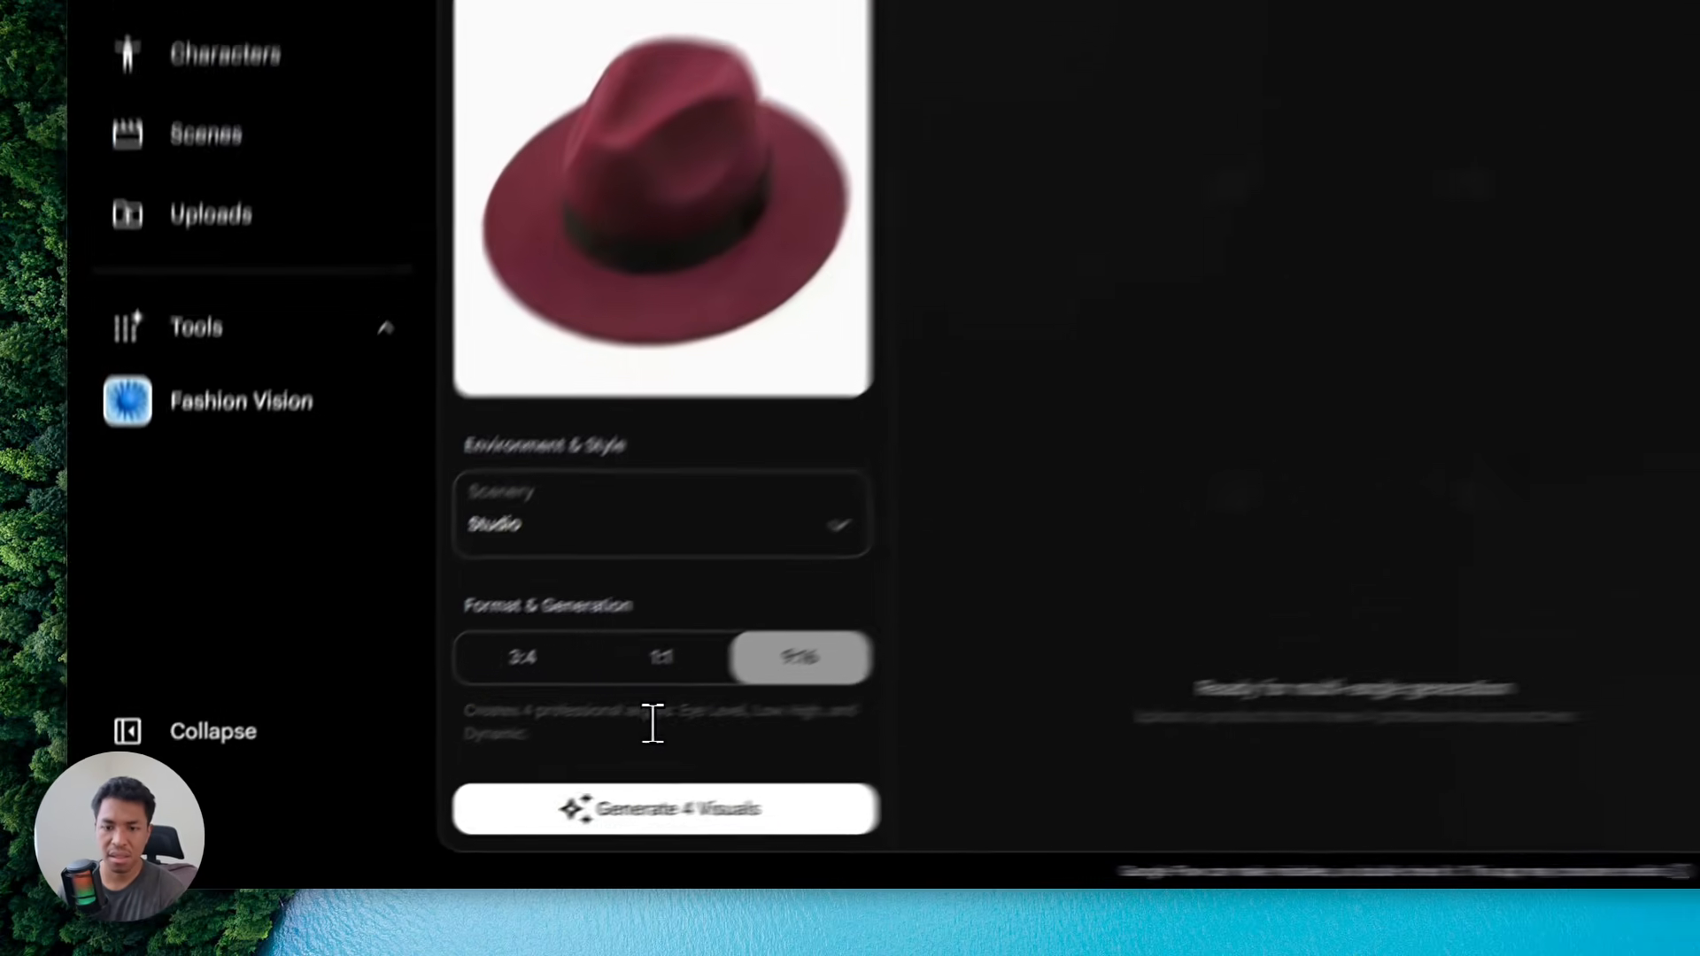
drag(371, 771, 473, 795)
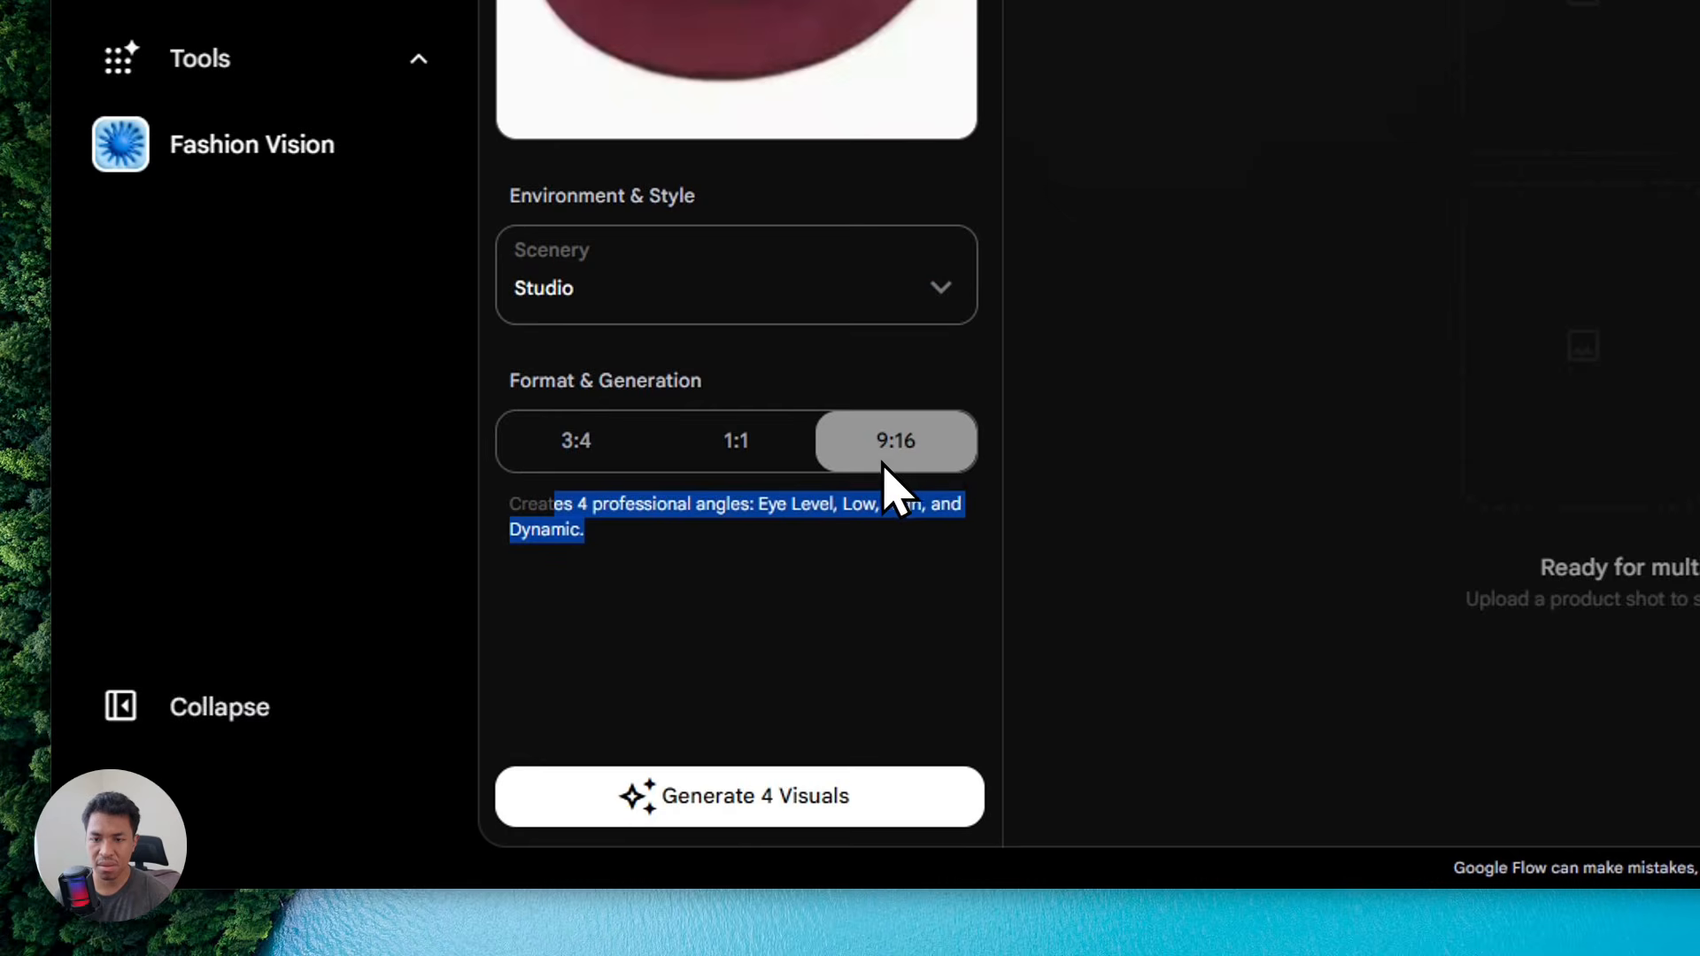
click(660, 588)
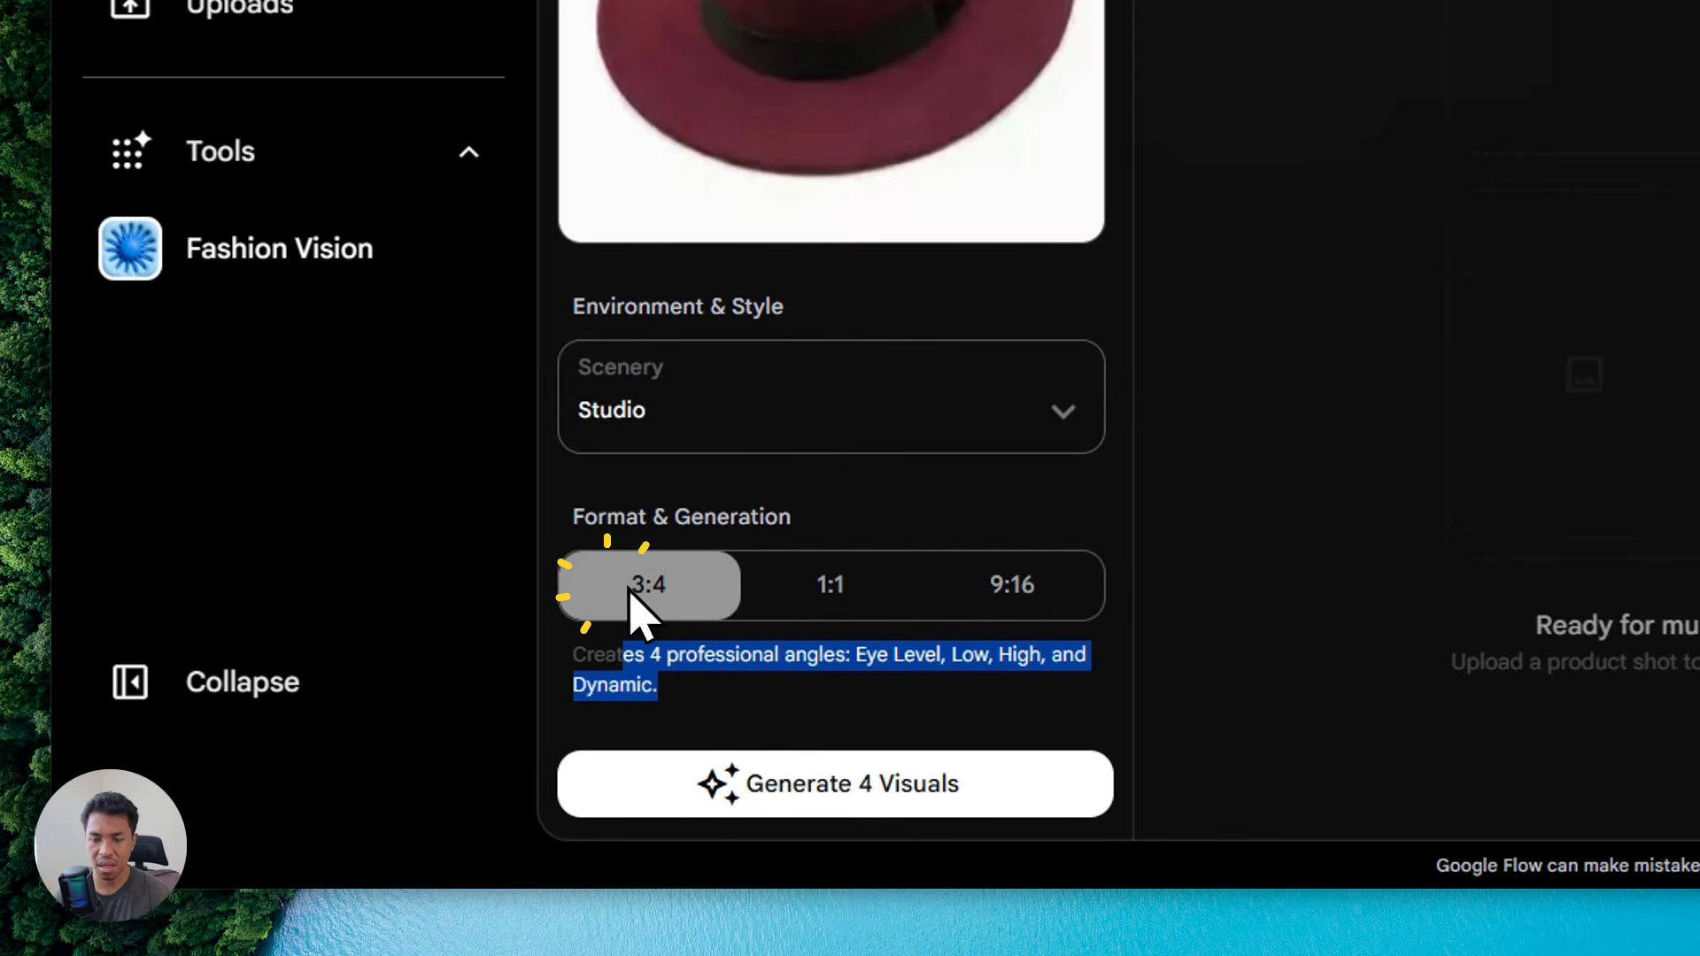
click(745, 660)
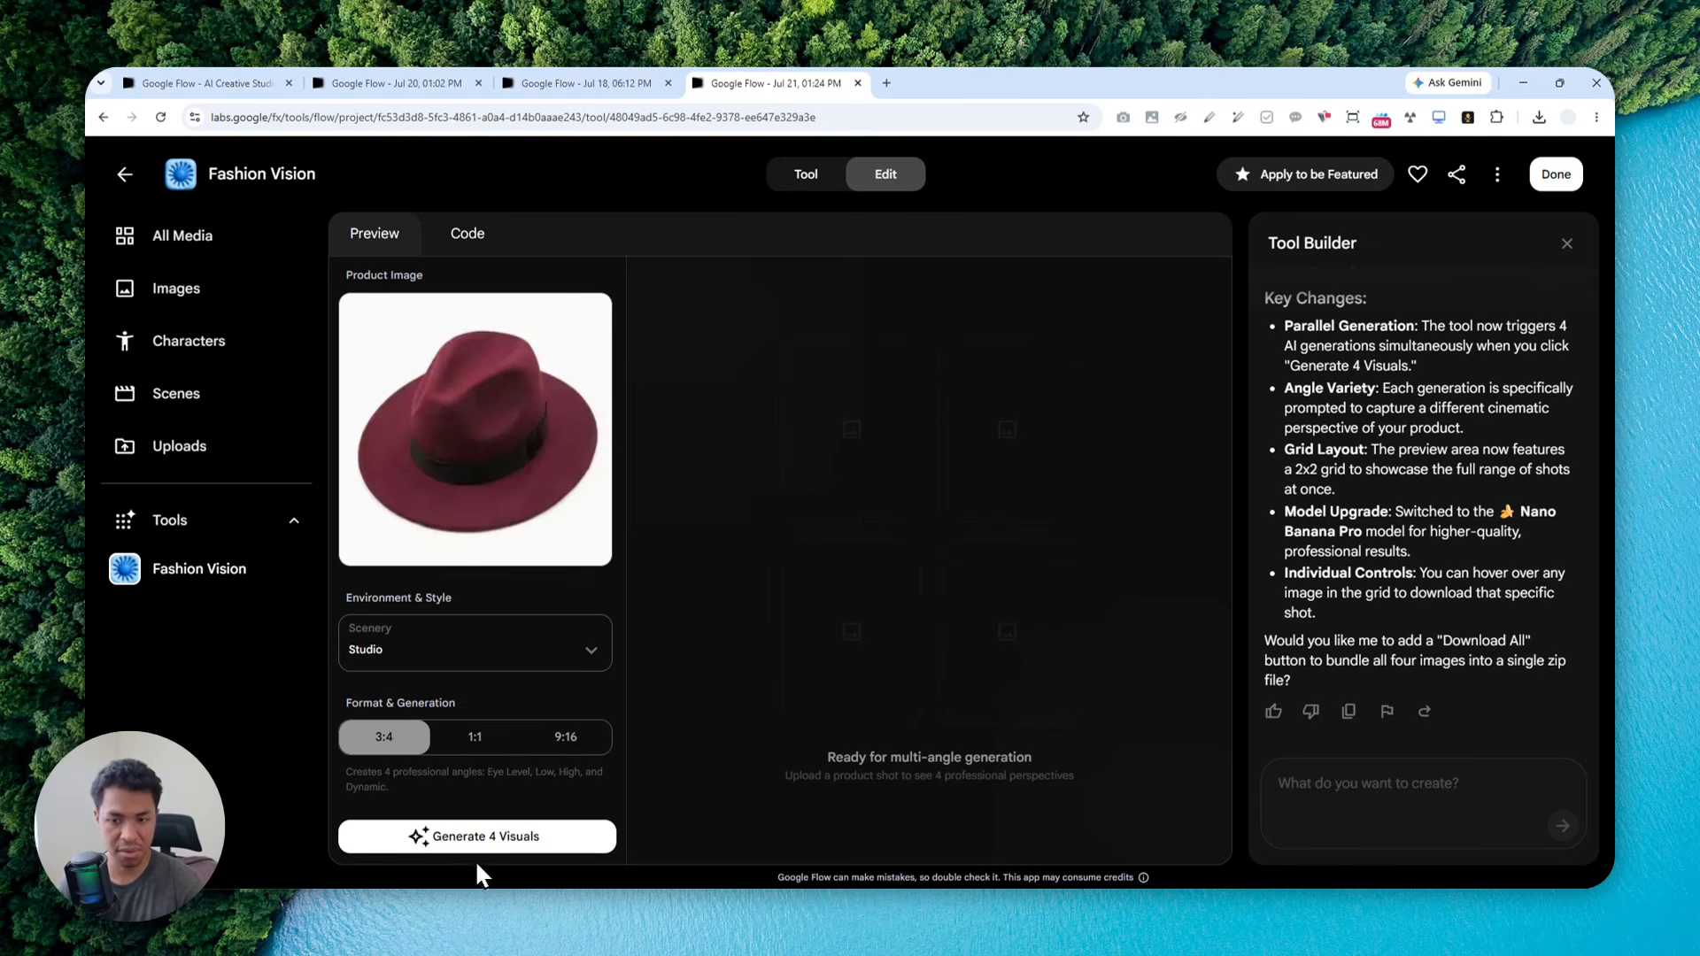
click(434, 841)
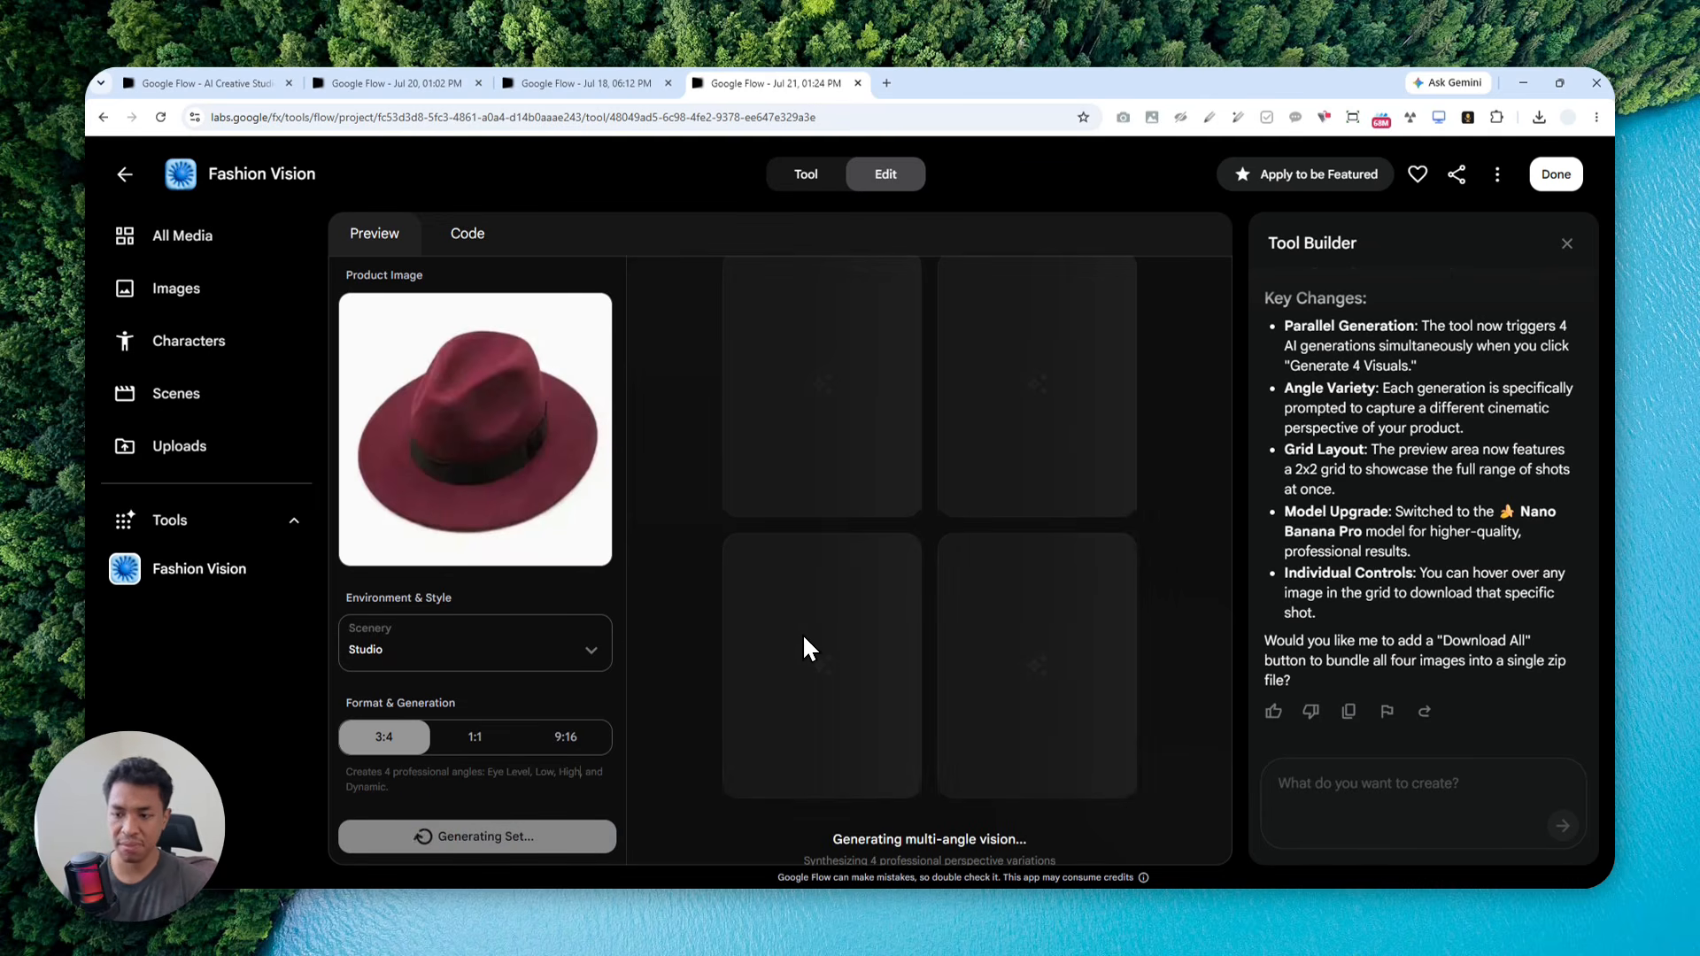
Examine the generated four-angle image sets across the open project tabs: Studio hat, Avant-Garde hat and Lifestyle dress.
key(ctrl+F11)
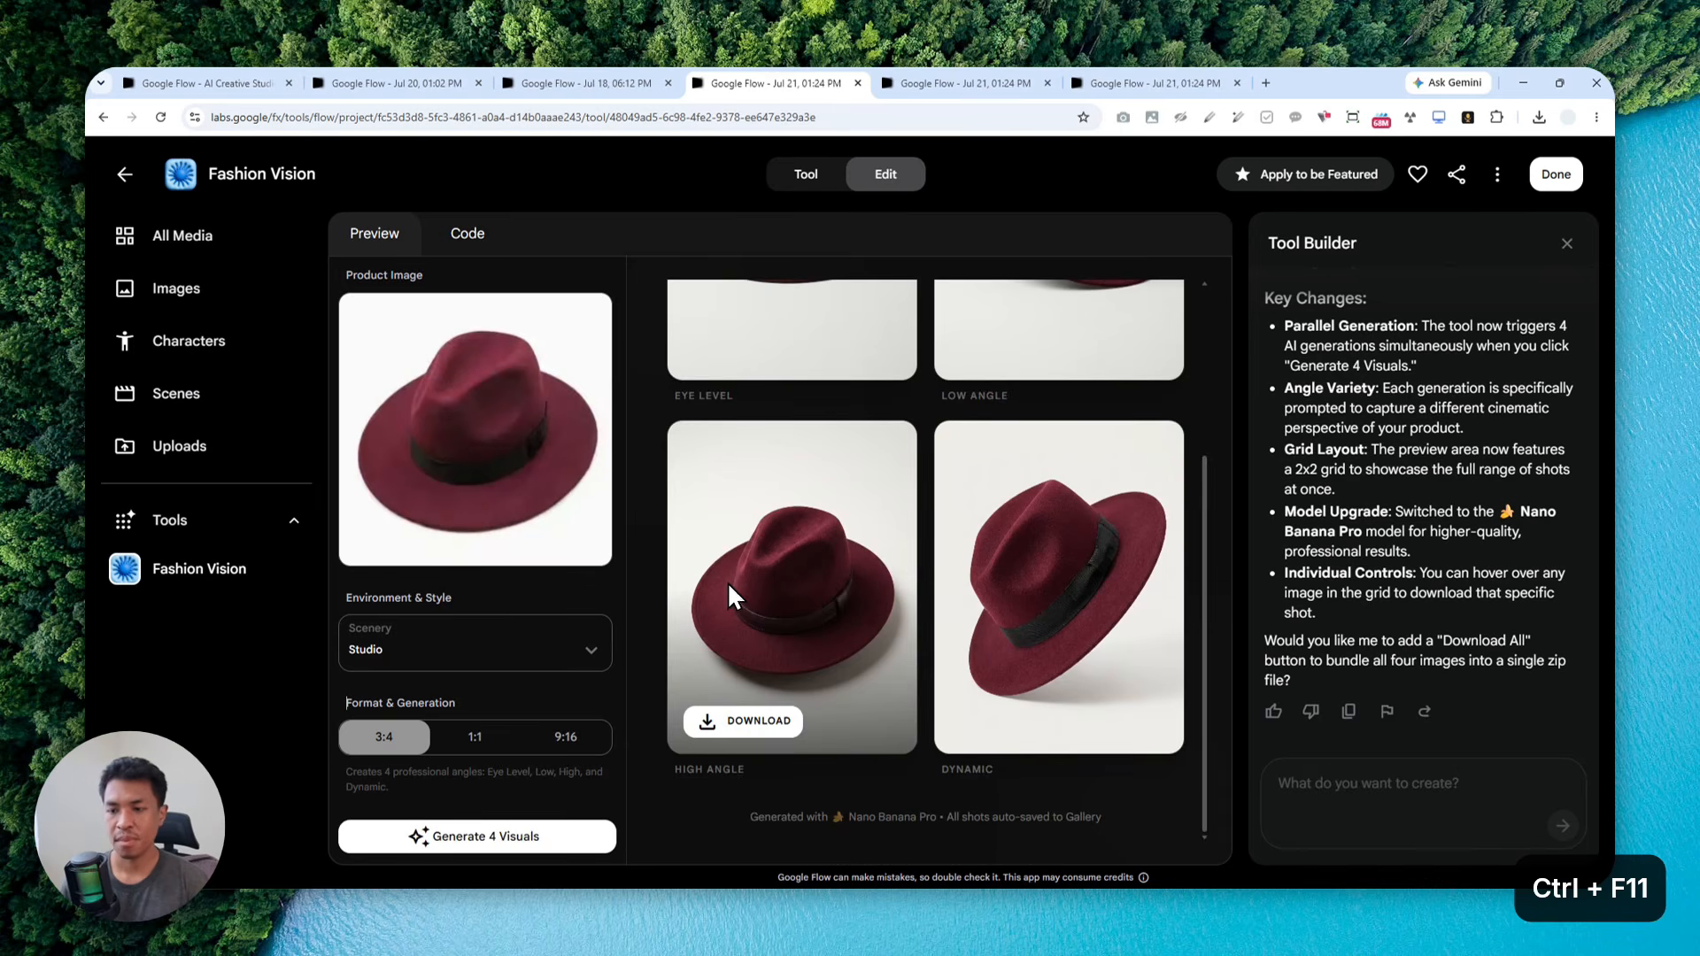
scroll(827, 493, up, 3)
scroll(919, 482, down, 3)
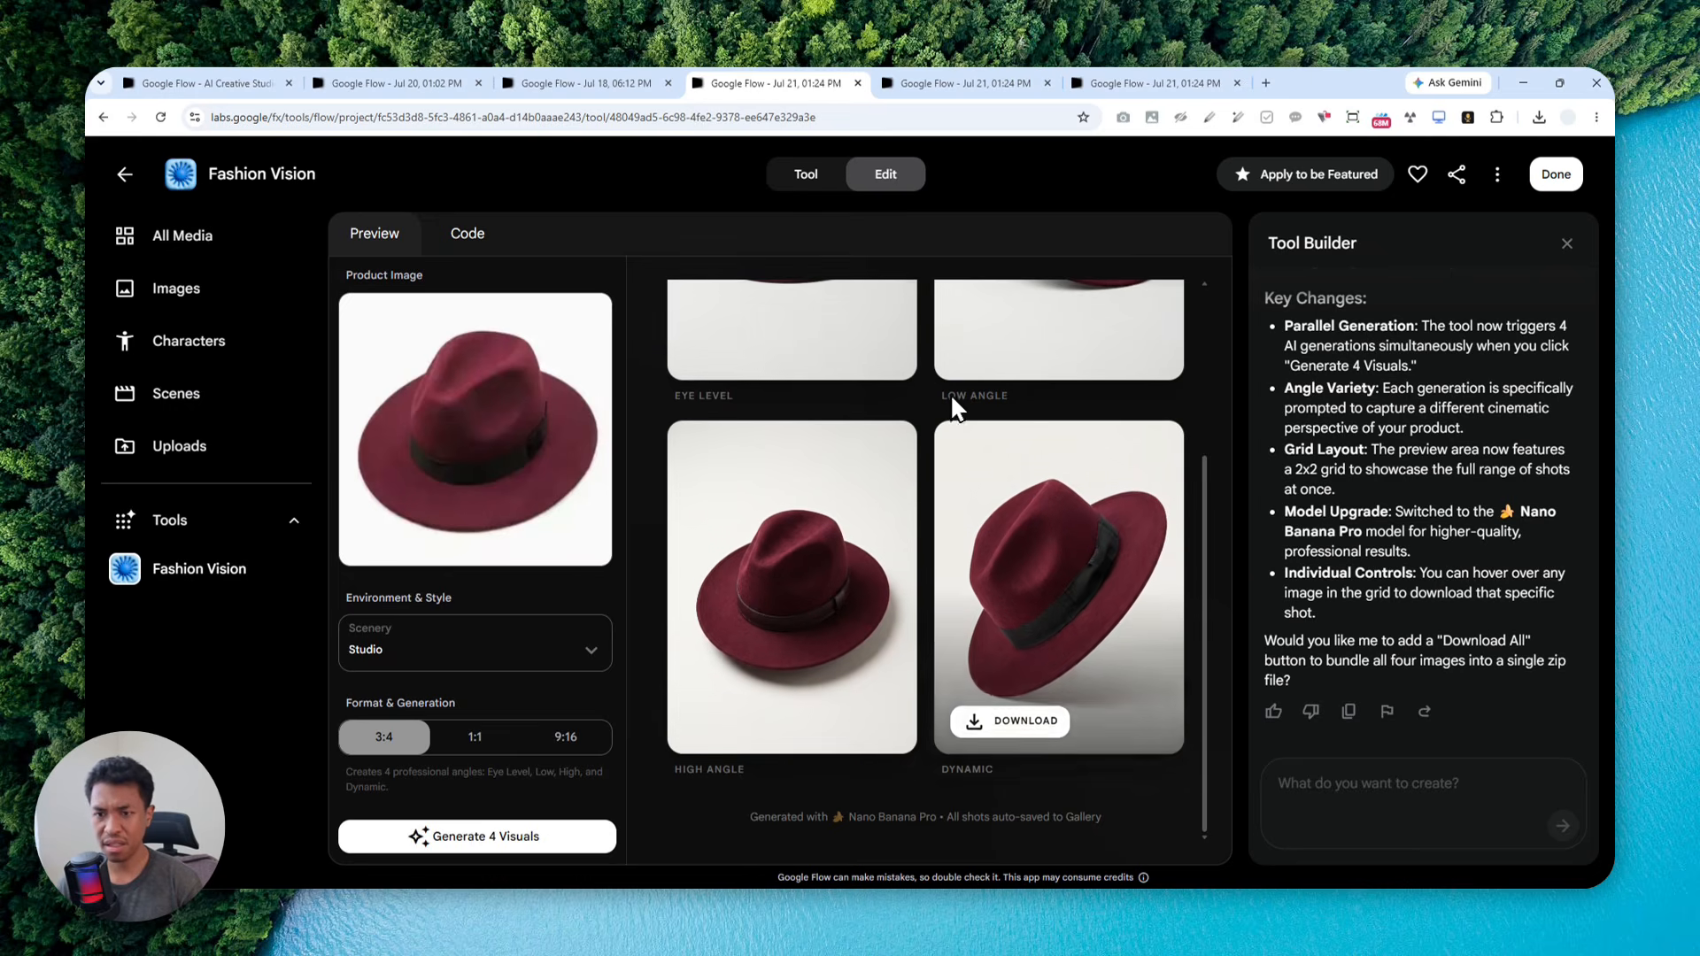
scroll(947, 390, up, 1)
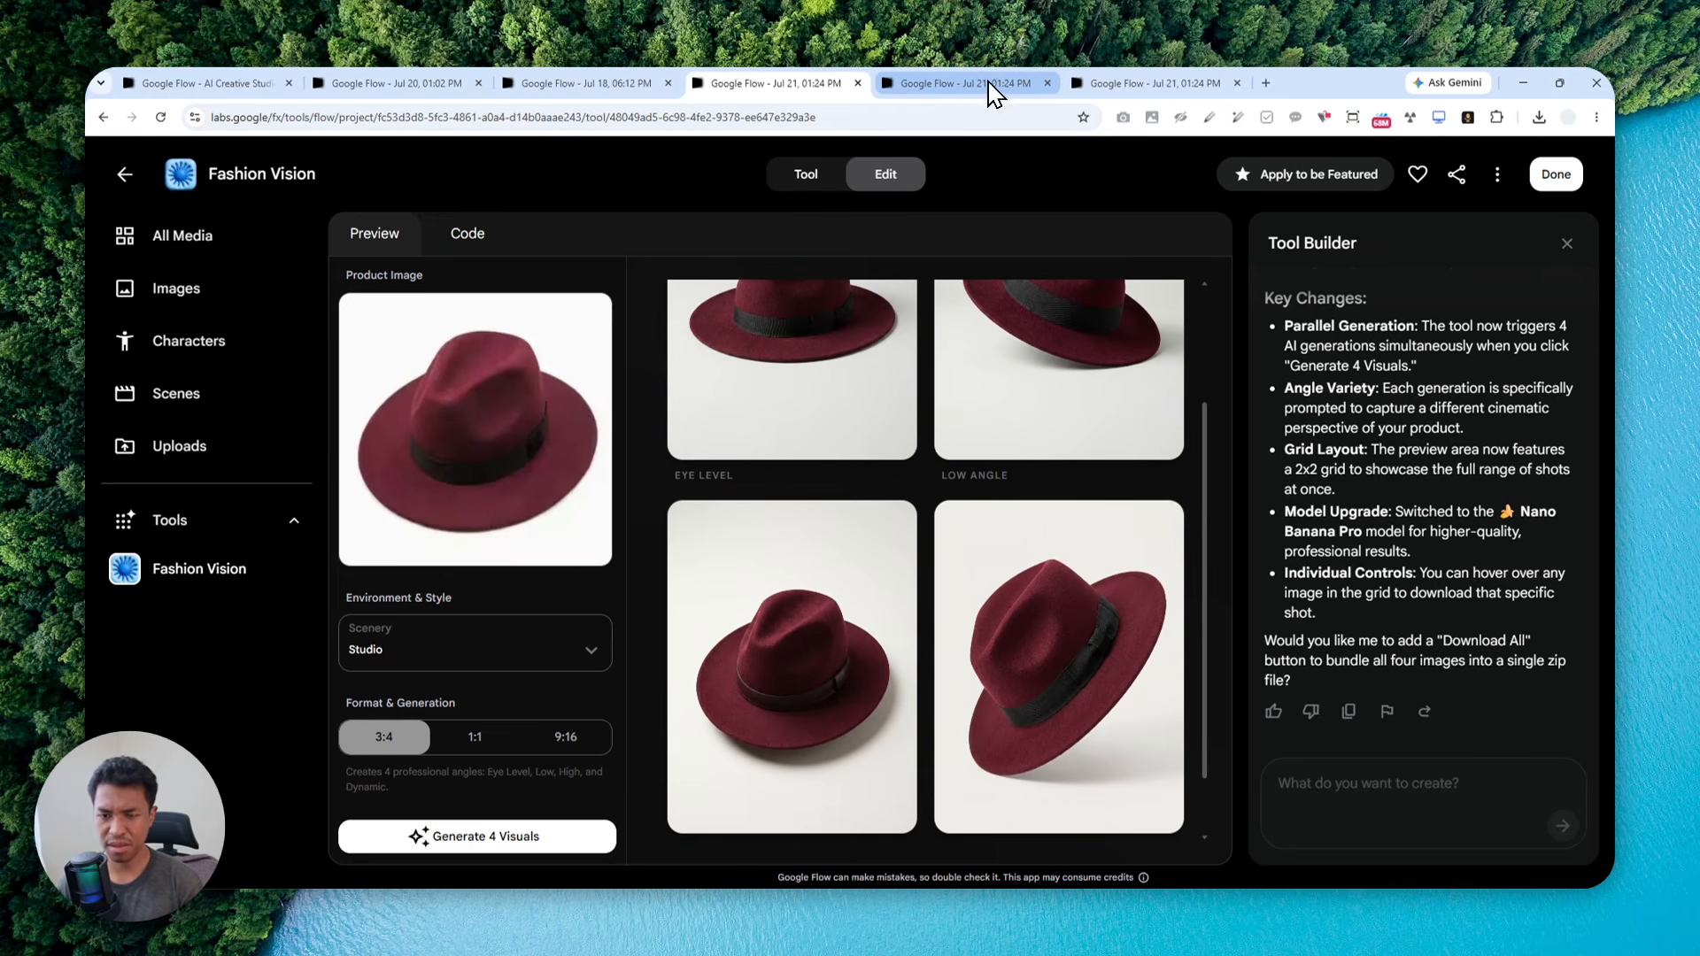
click(962, 69)
scroll(982, 443, down, 3)
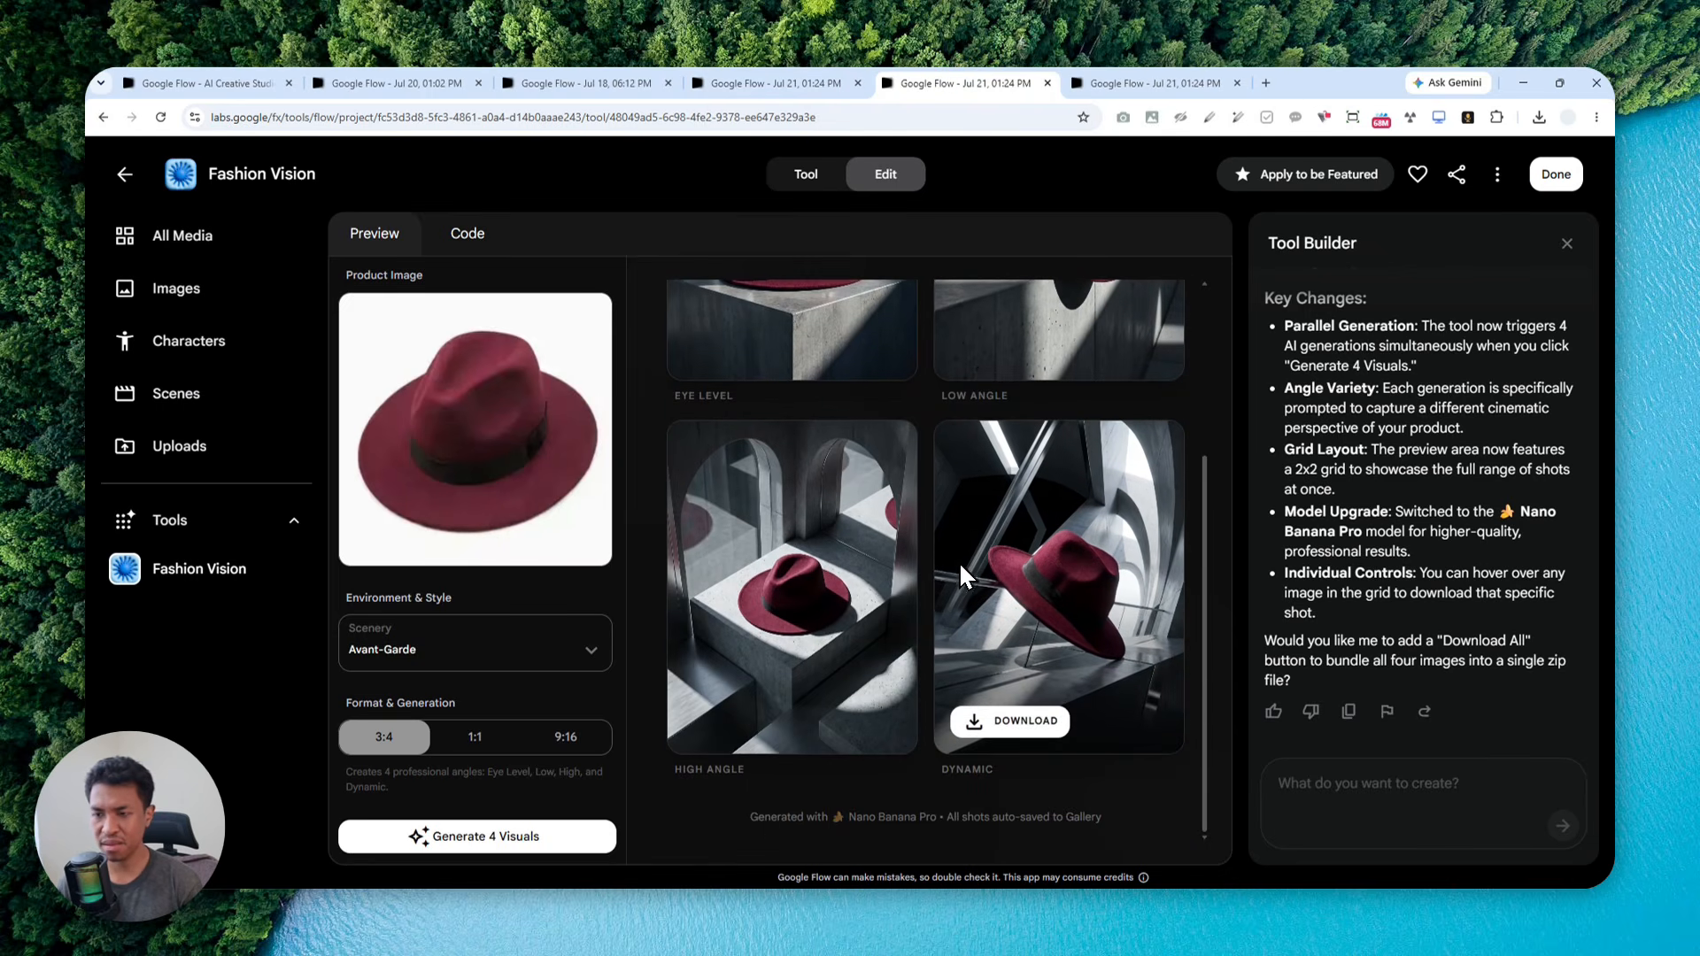
scroll(955, 566, up, 1)
scroll(952, 567, up, 2)
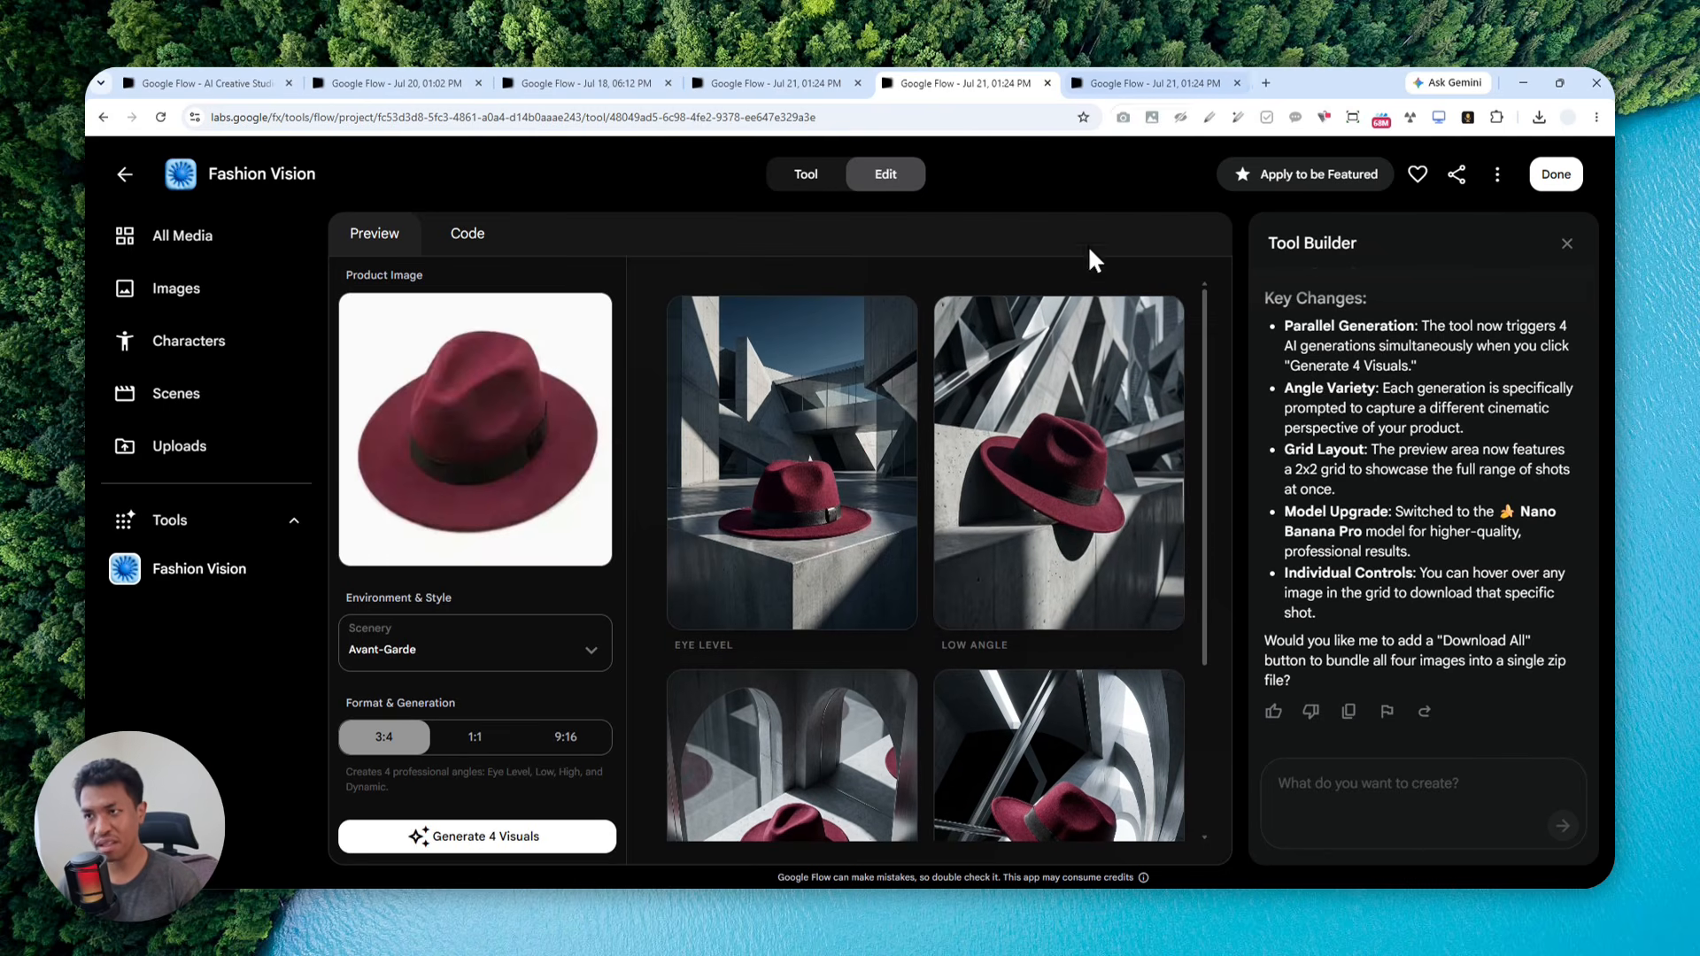
click(1144, 88)
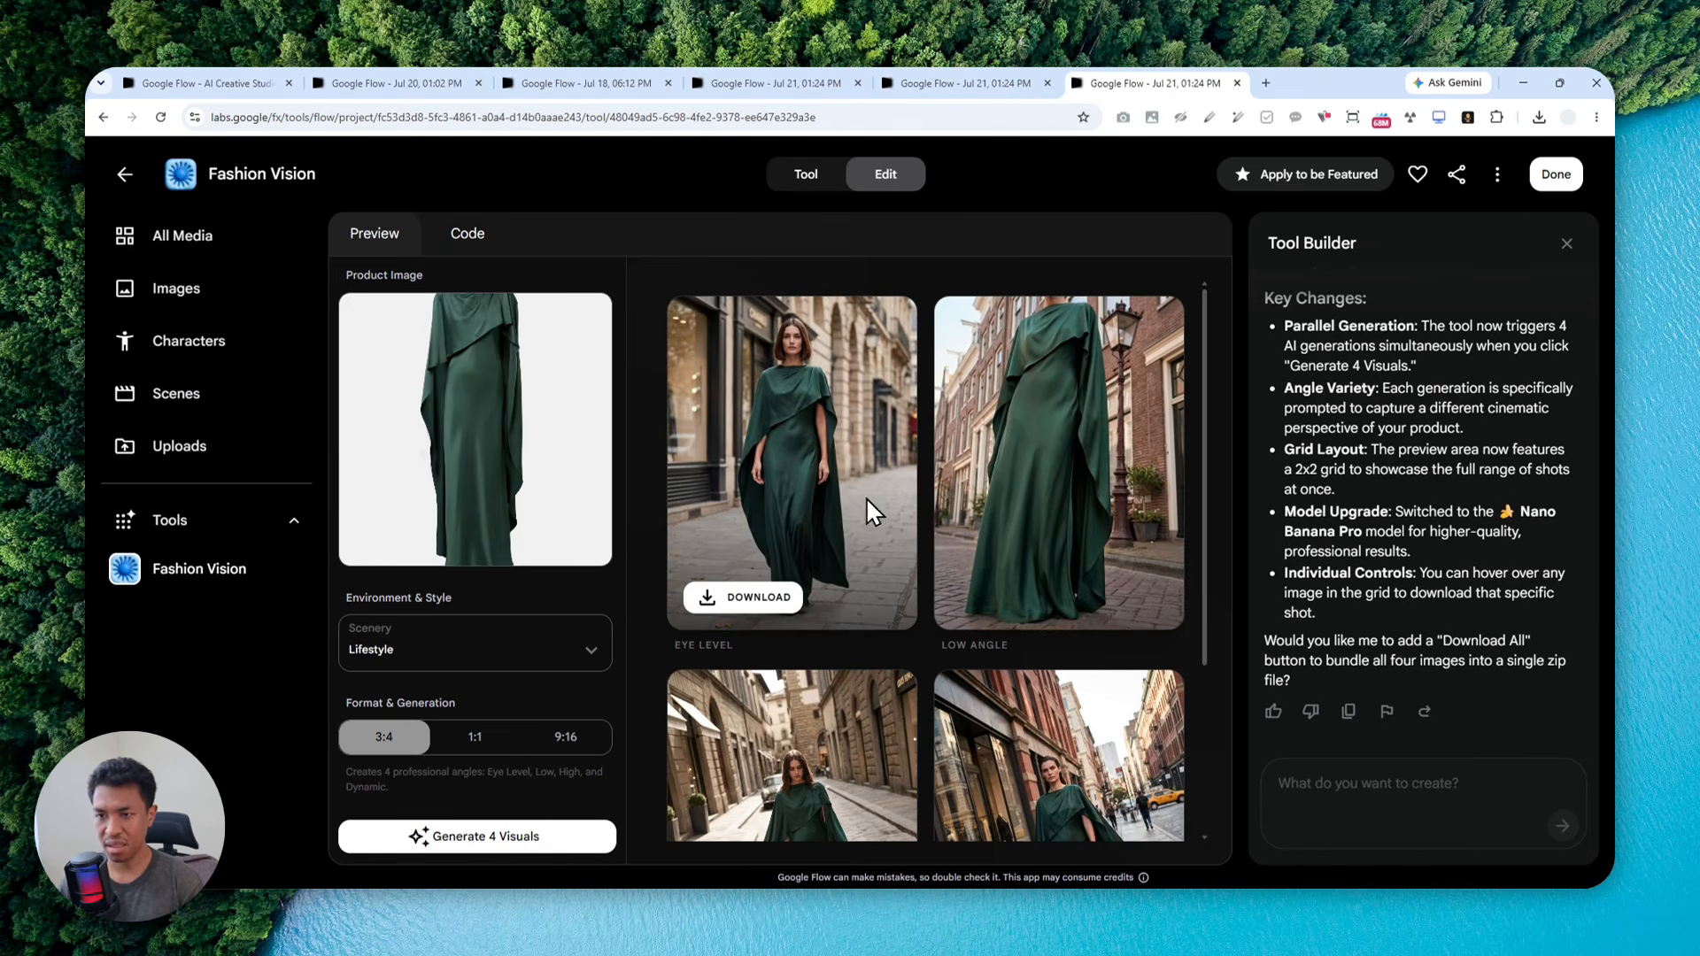
scroll(885, 491, down, 3)
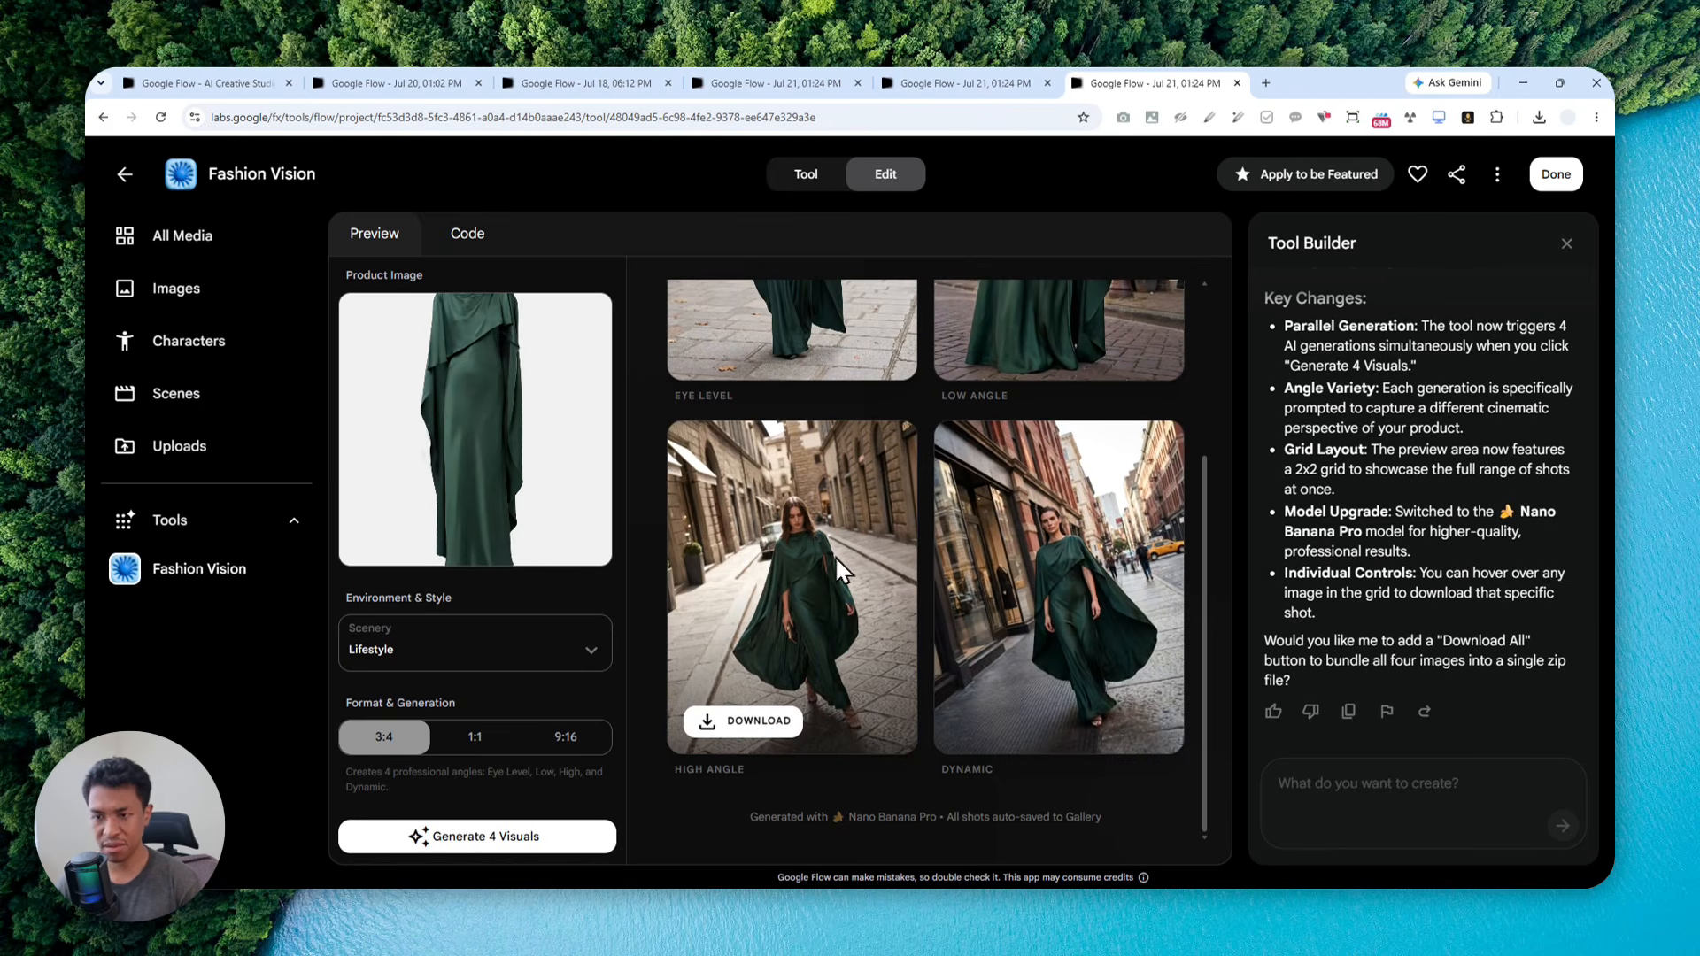
scroll(992, 531, up, 3)
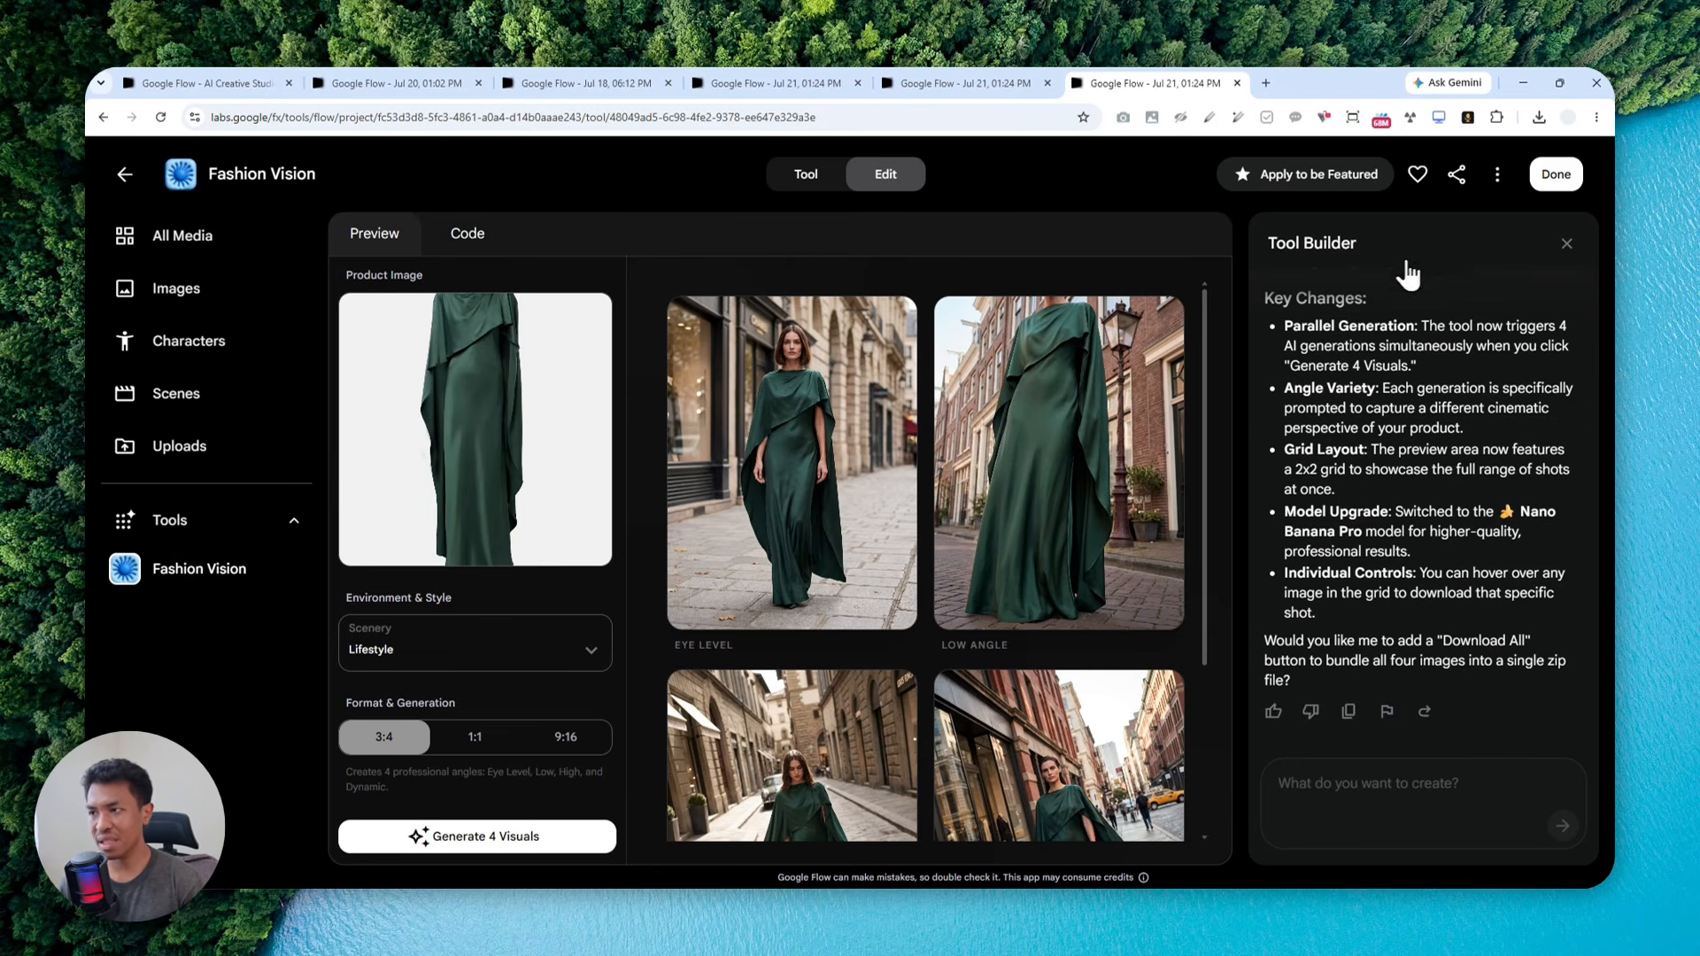
Finish editing the Fashion Vision tool and look through all generated images in the project's media.
click(1556, 176)
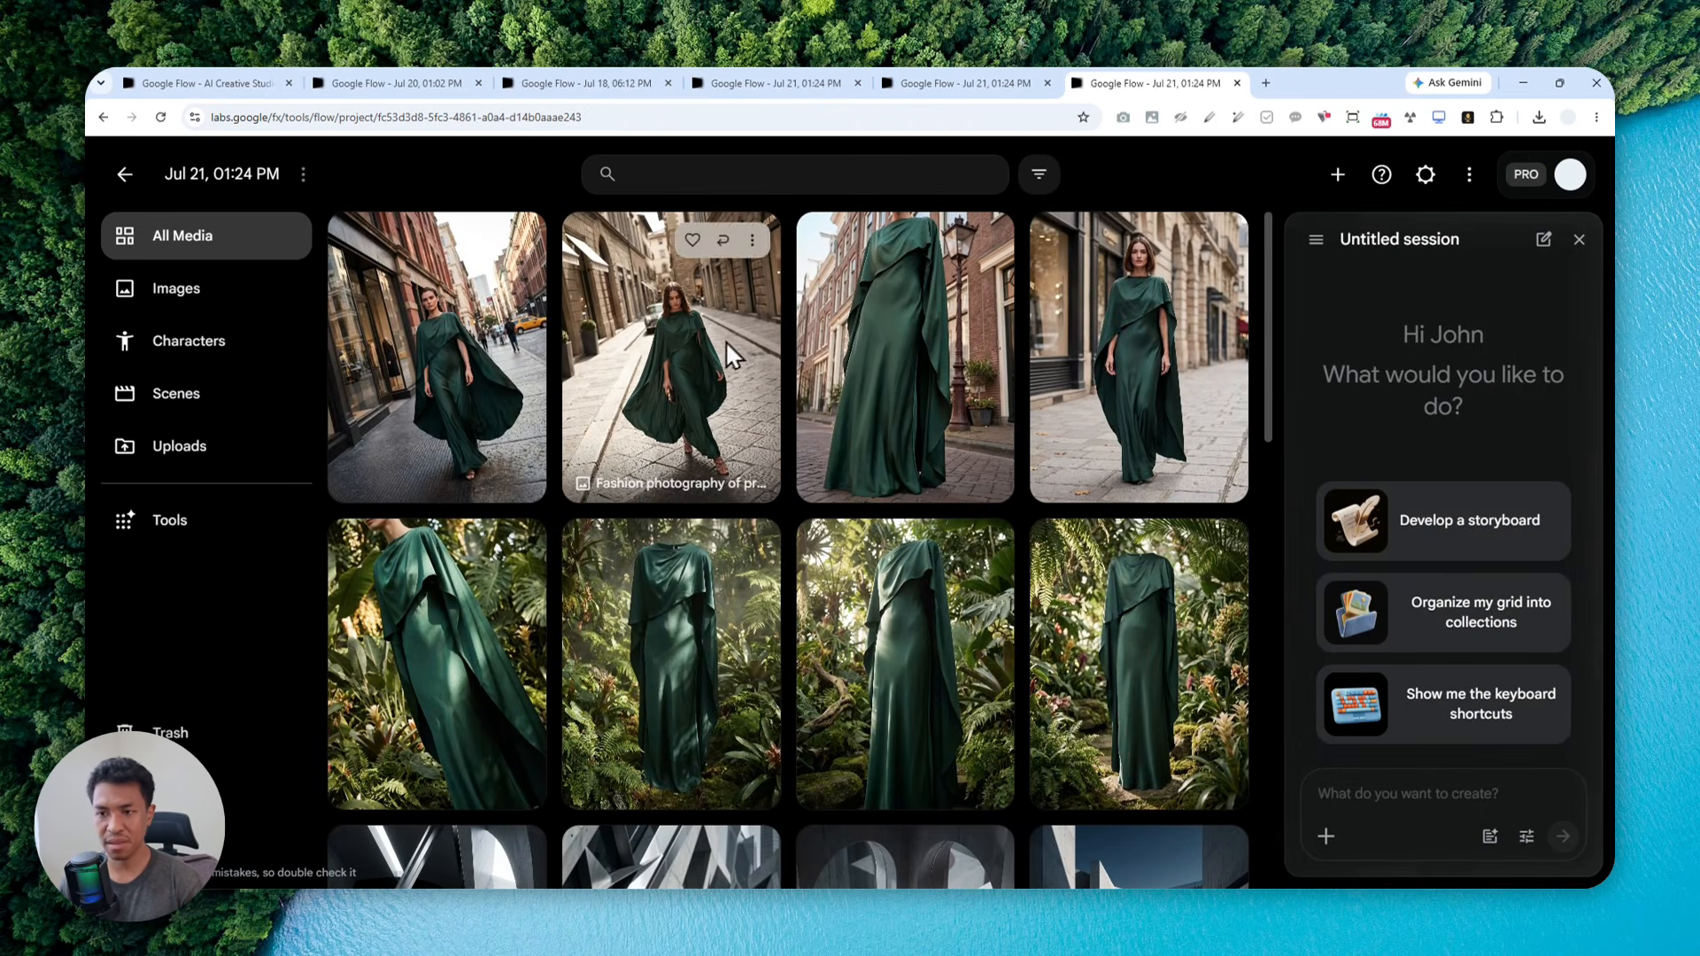
scroll(862, 427, down, 4)
scroll(823, 523, up, 4)
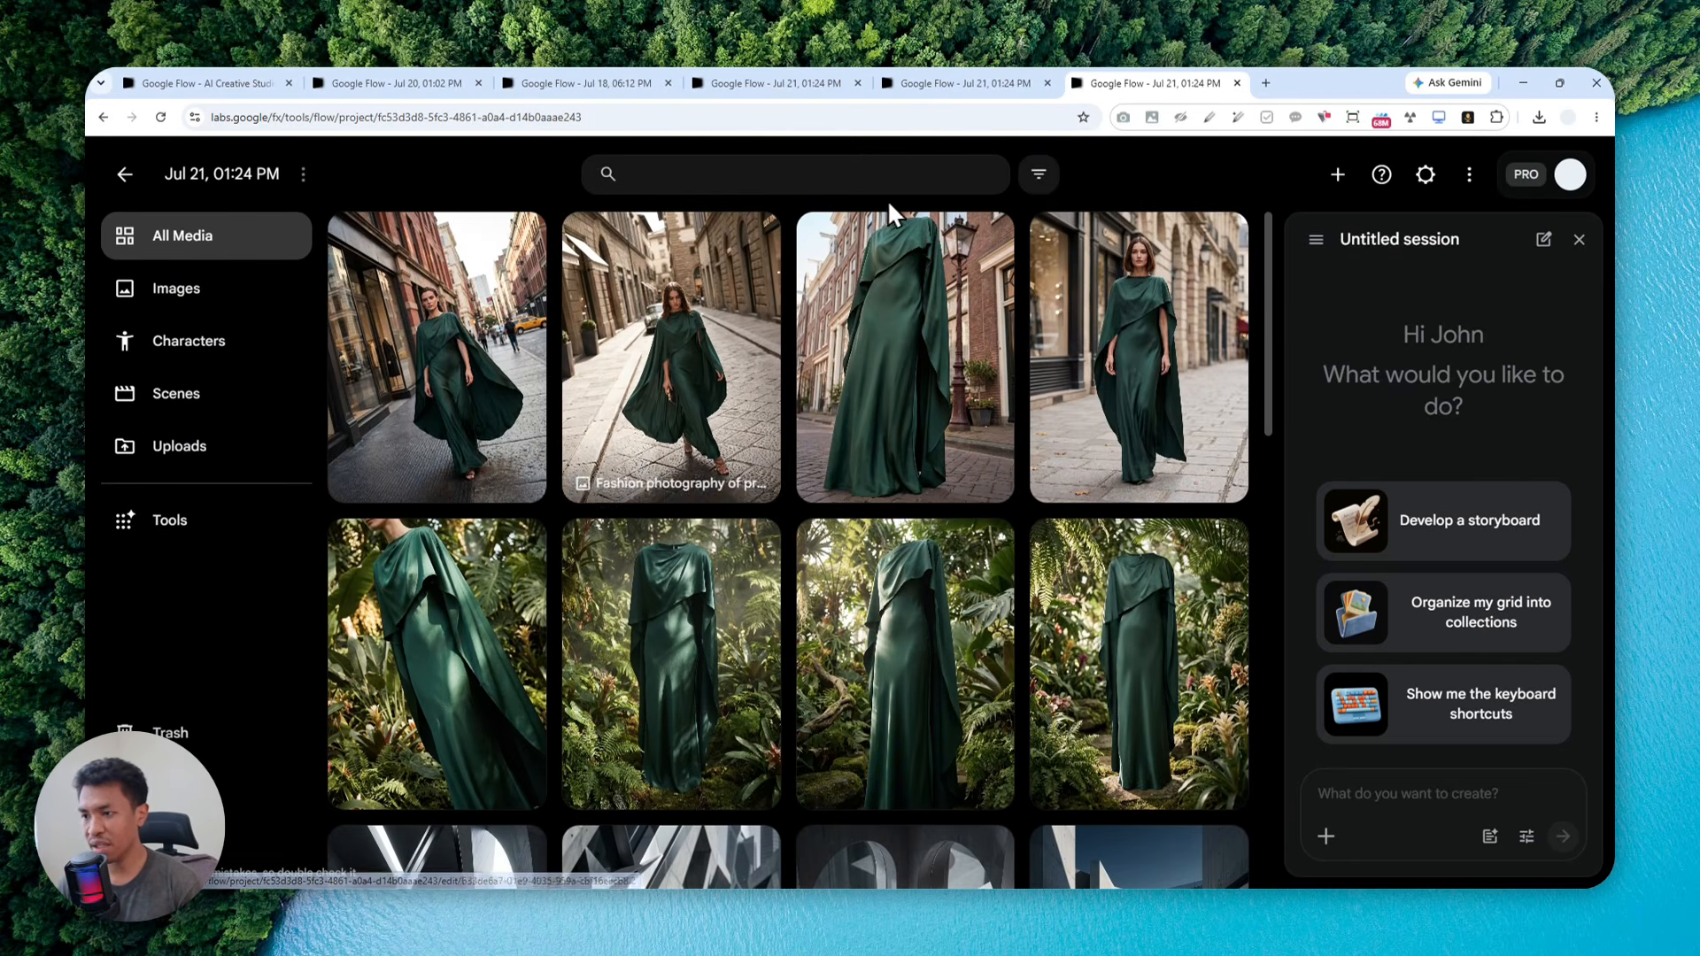
Open the Fashion Vision tool from the personal creations in the project's tool collection.
click(172, 531)
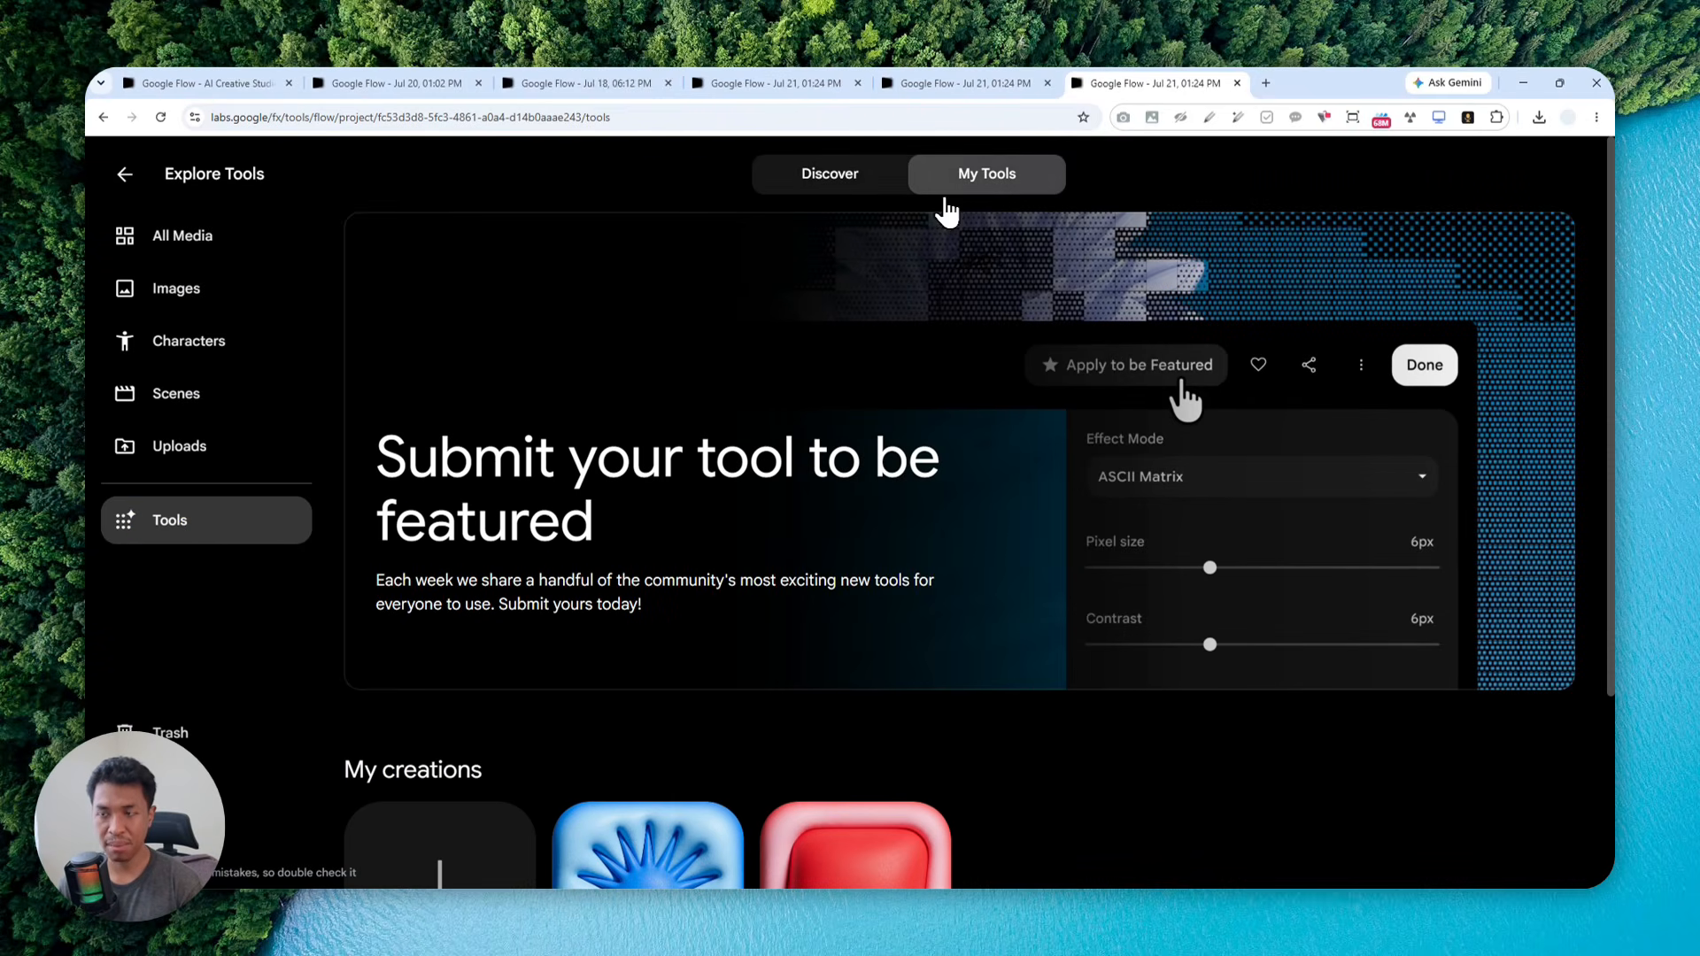
click(989, 175)
scroll(886, 398, down, 3)
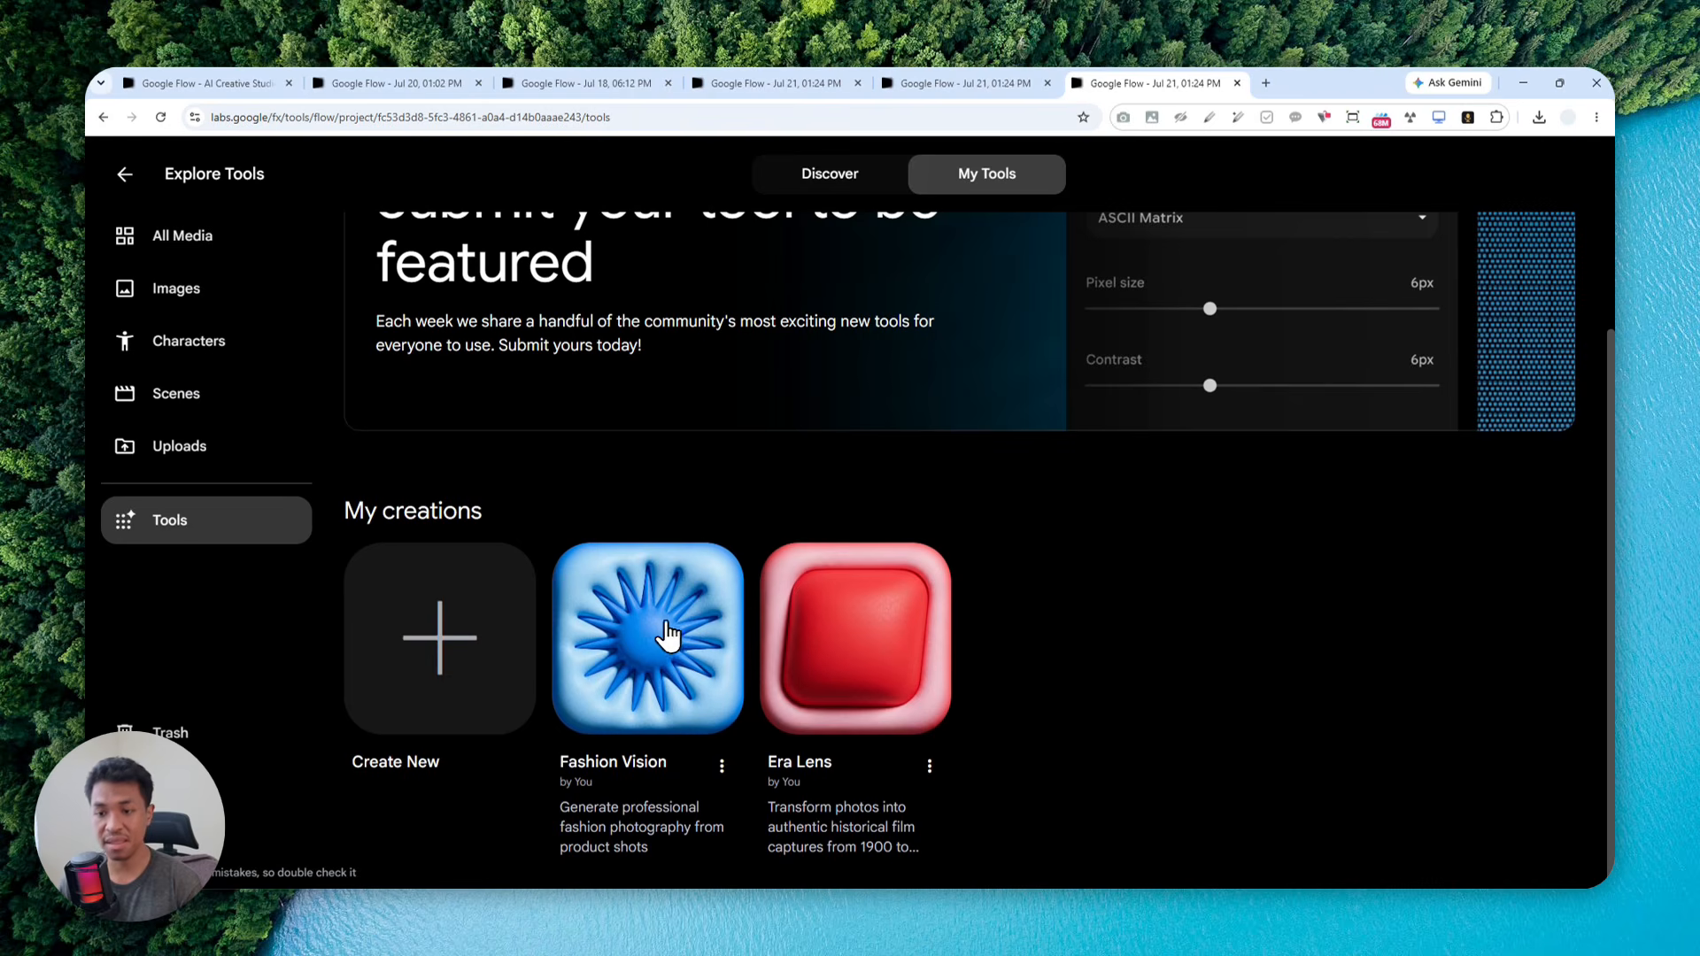
click(624, 648)
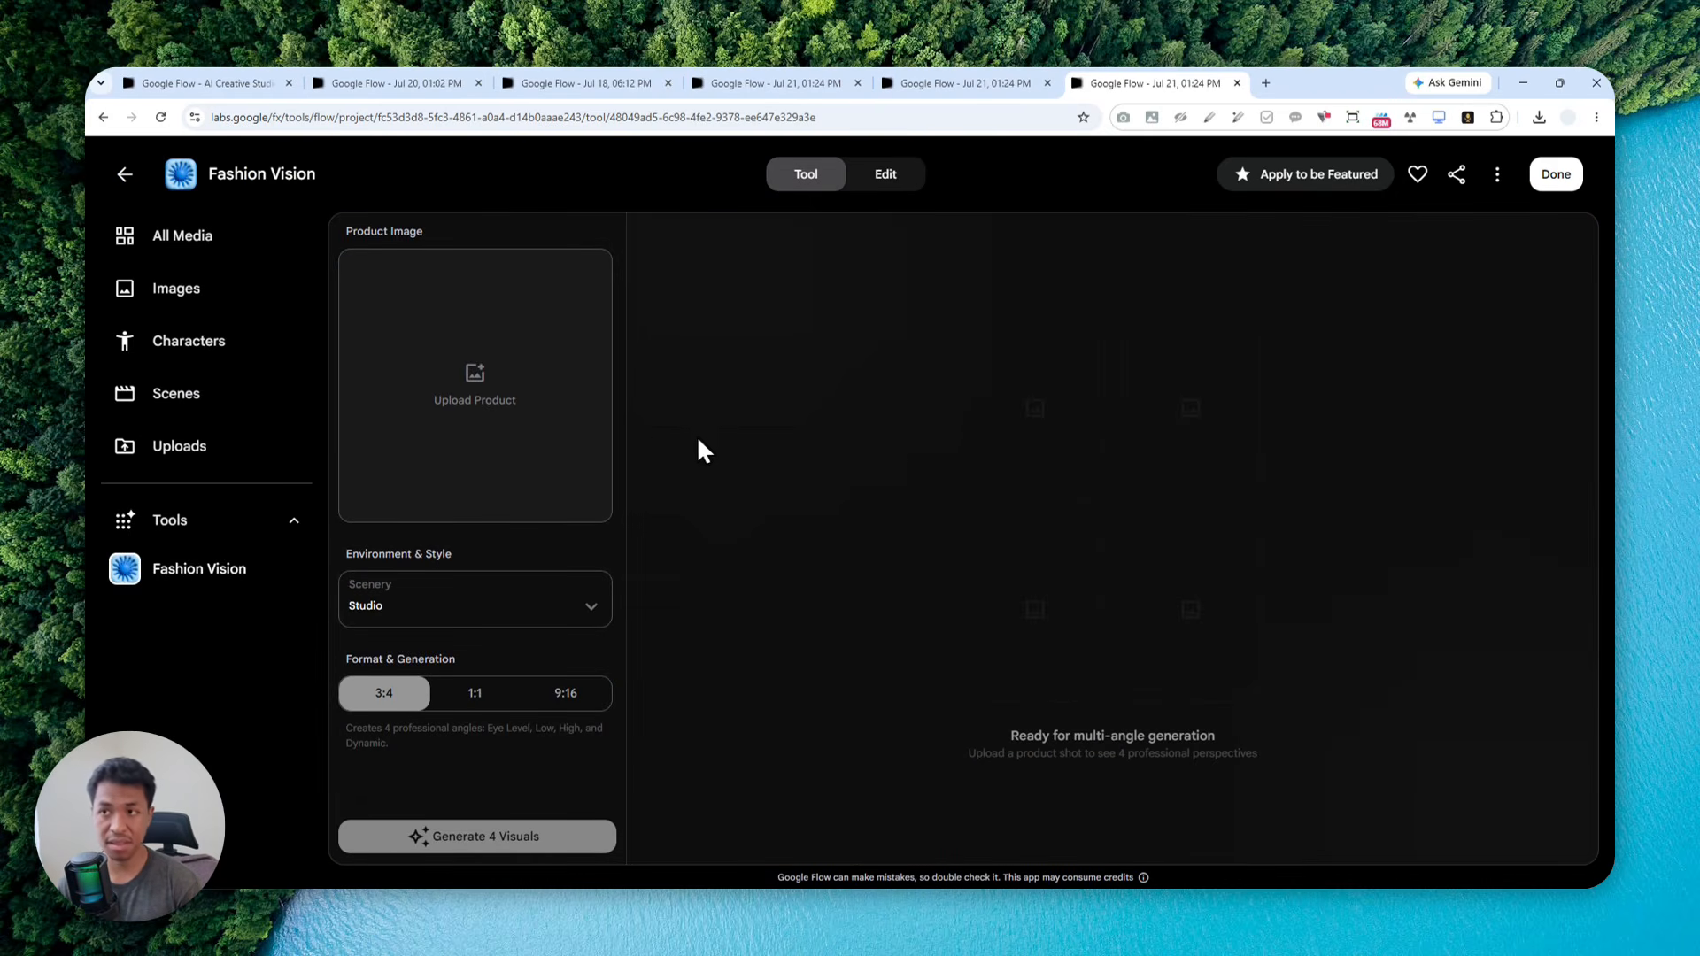
Open Google Flow in a new browser tab and show the personal tools within the Jul 20, 02:21 PM car project.
key(ctrl+t)
text(flow)
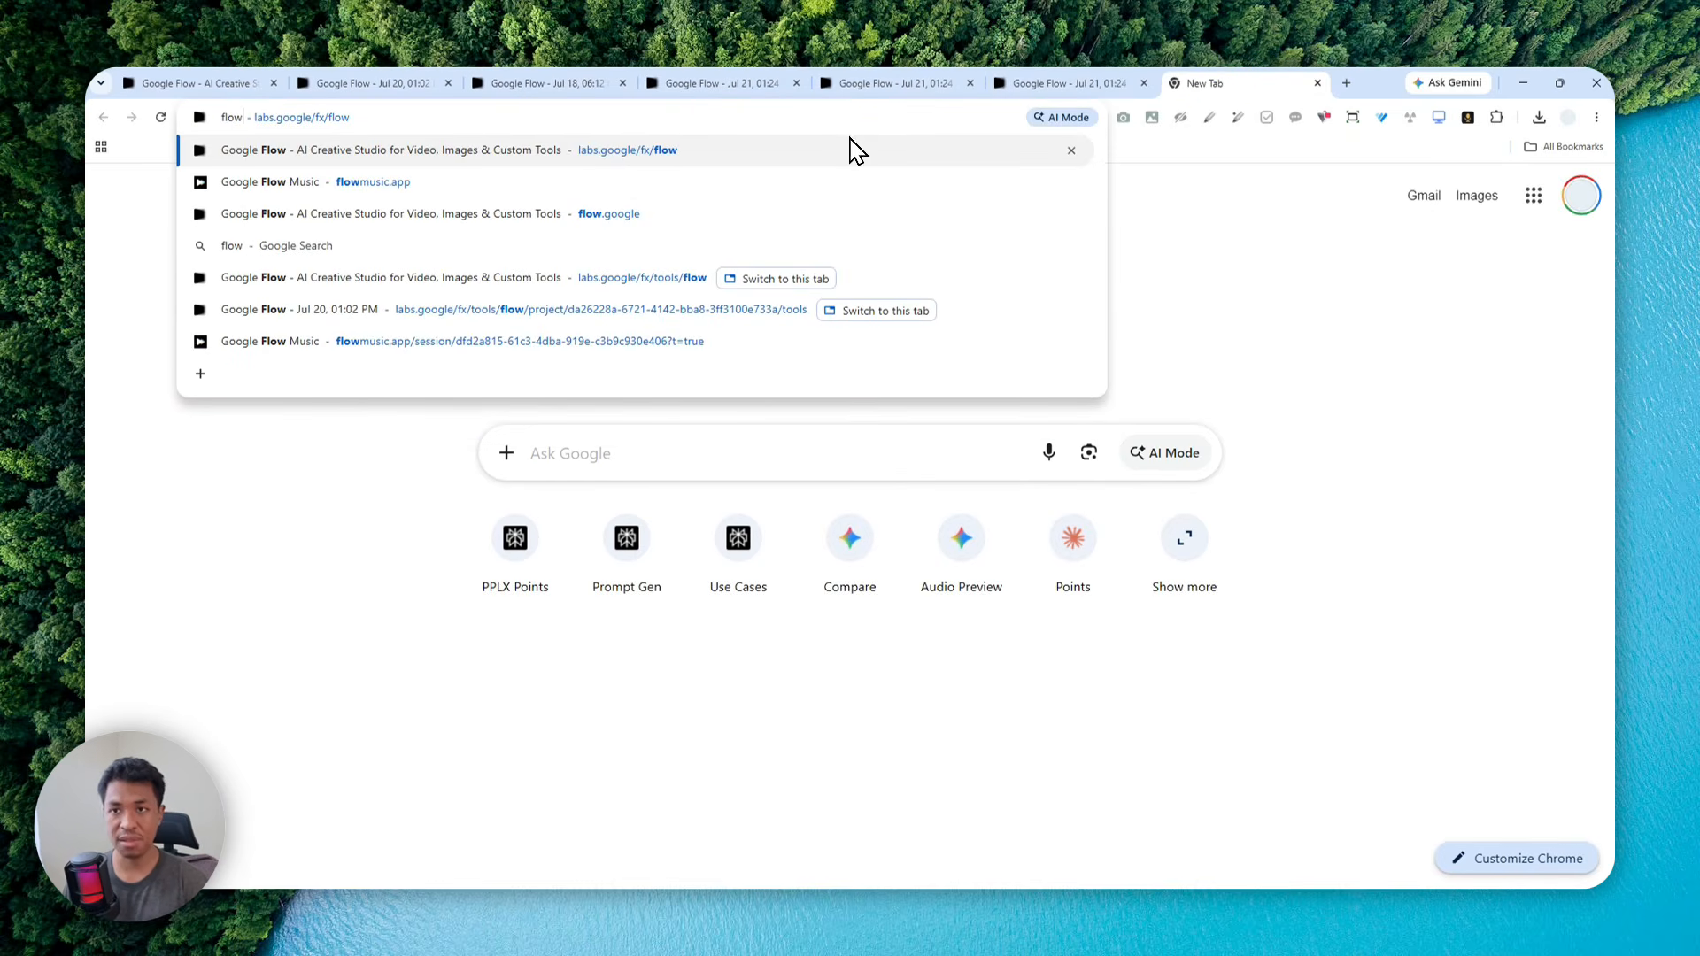
click(852, 149)
scroll(827, 360, down, 5)
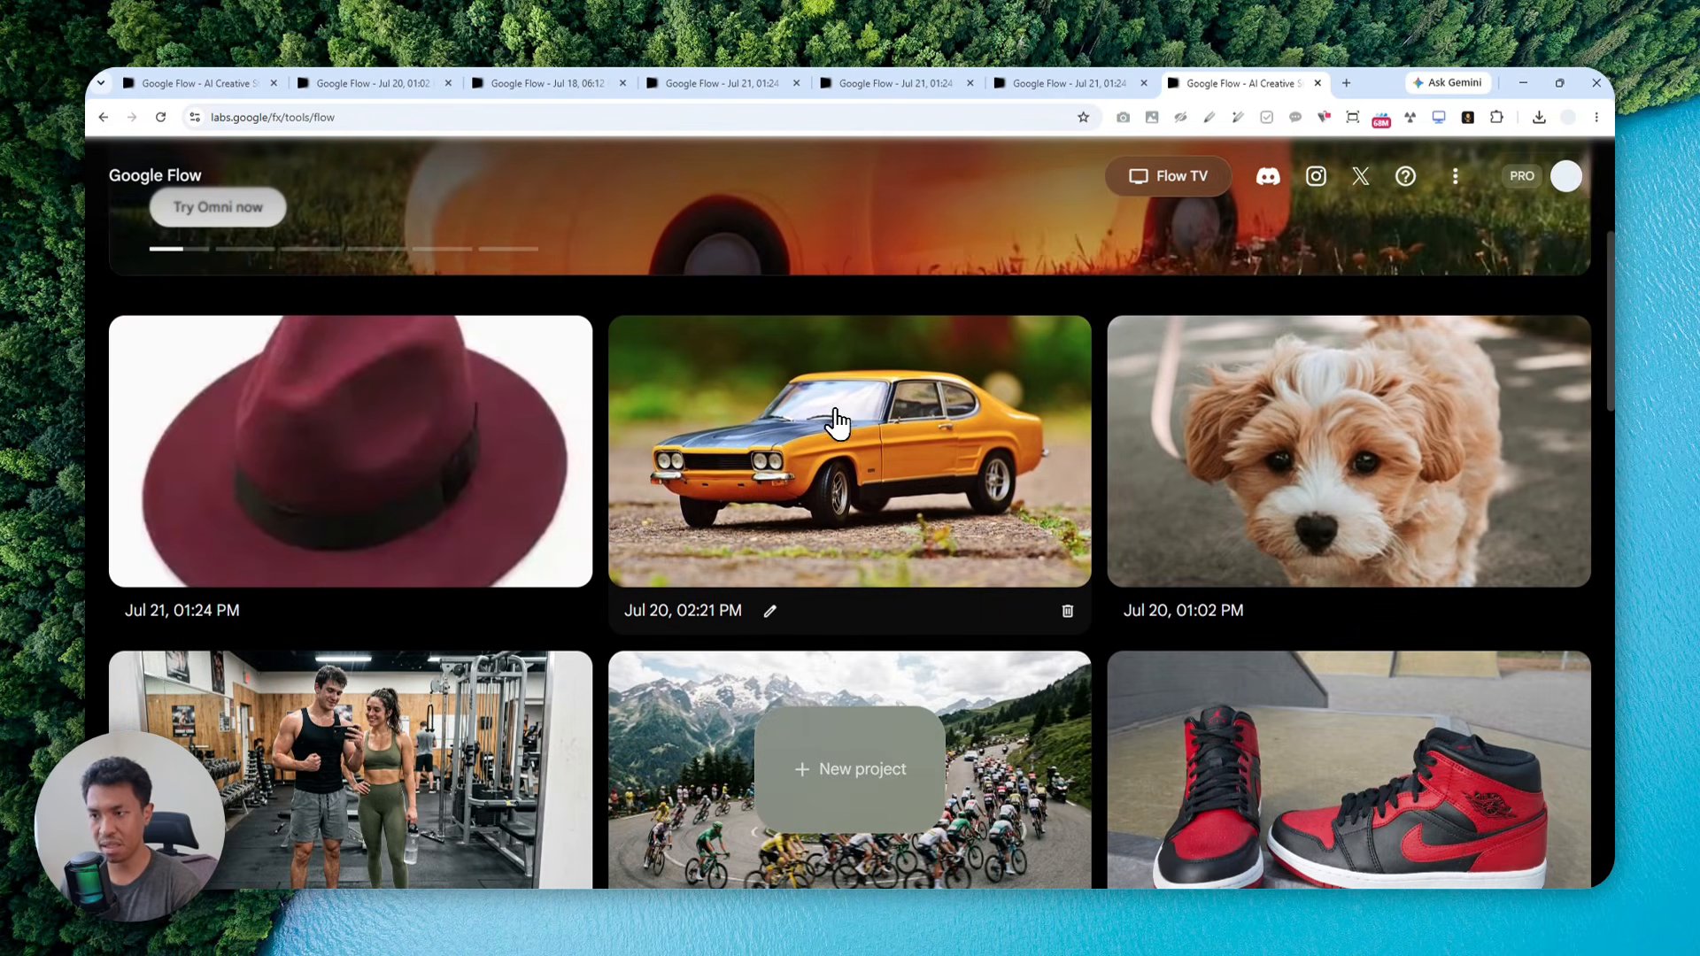
click(840, 417)
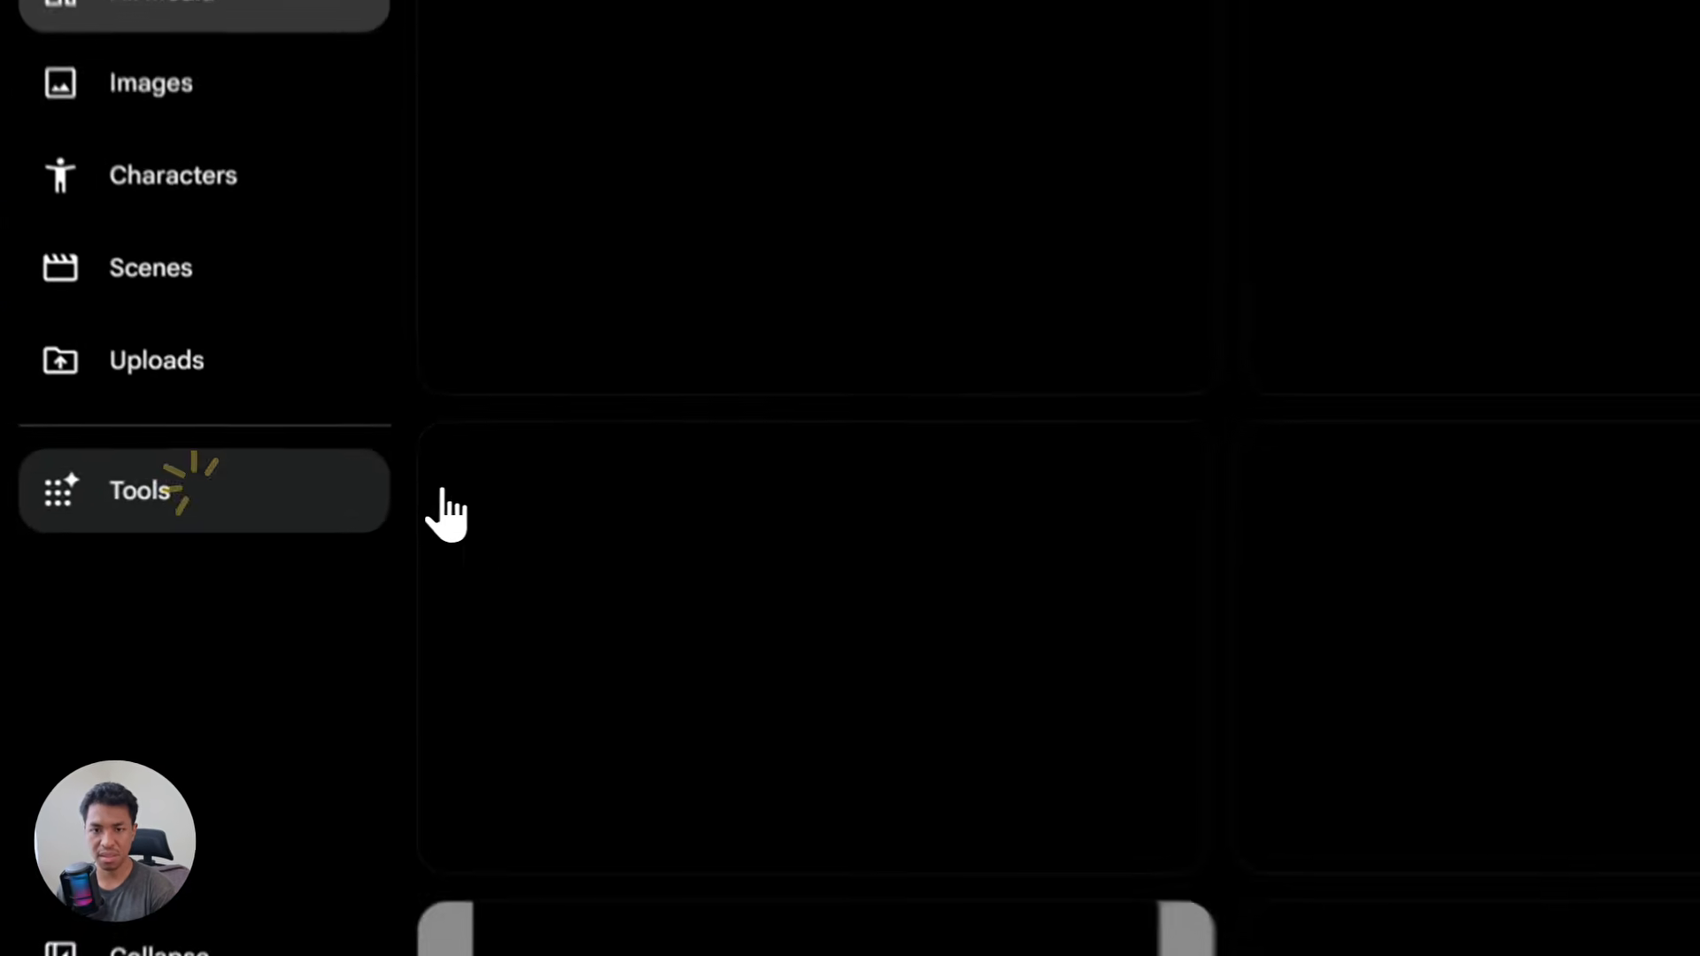
click(301, 522)
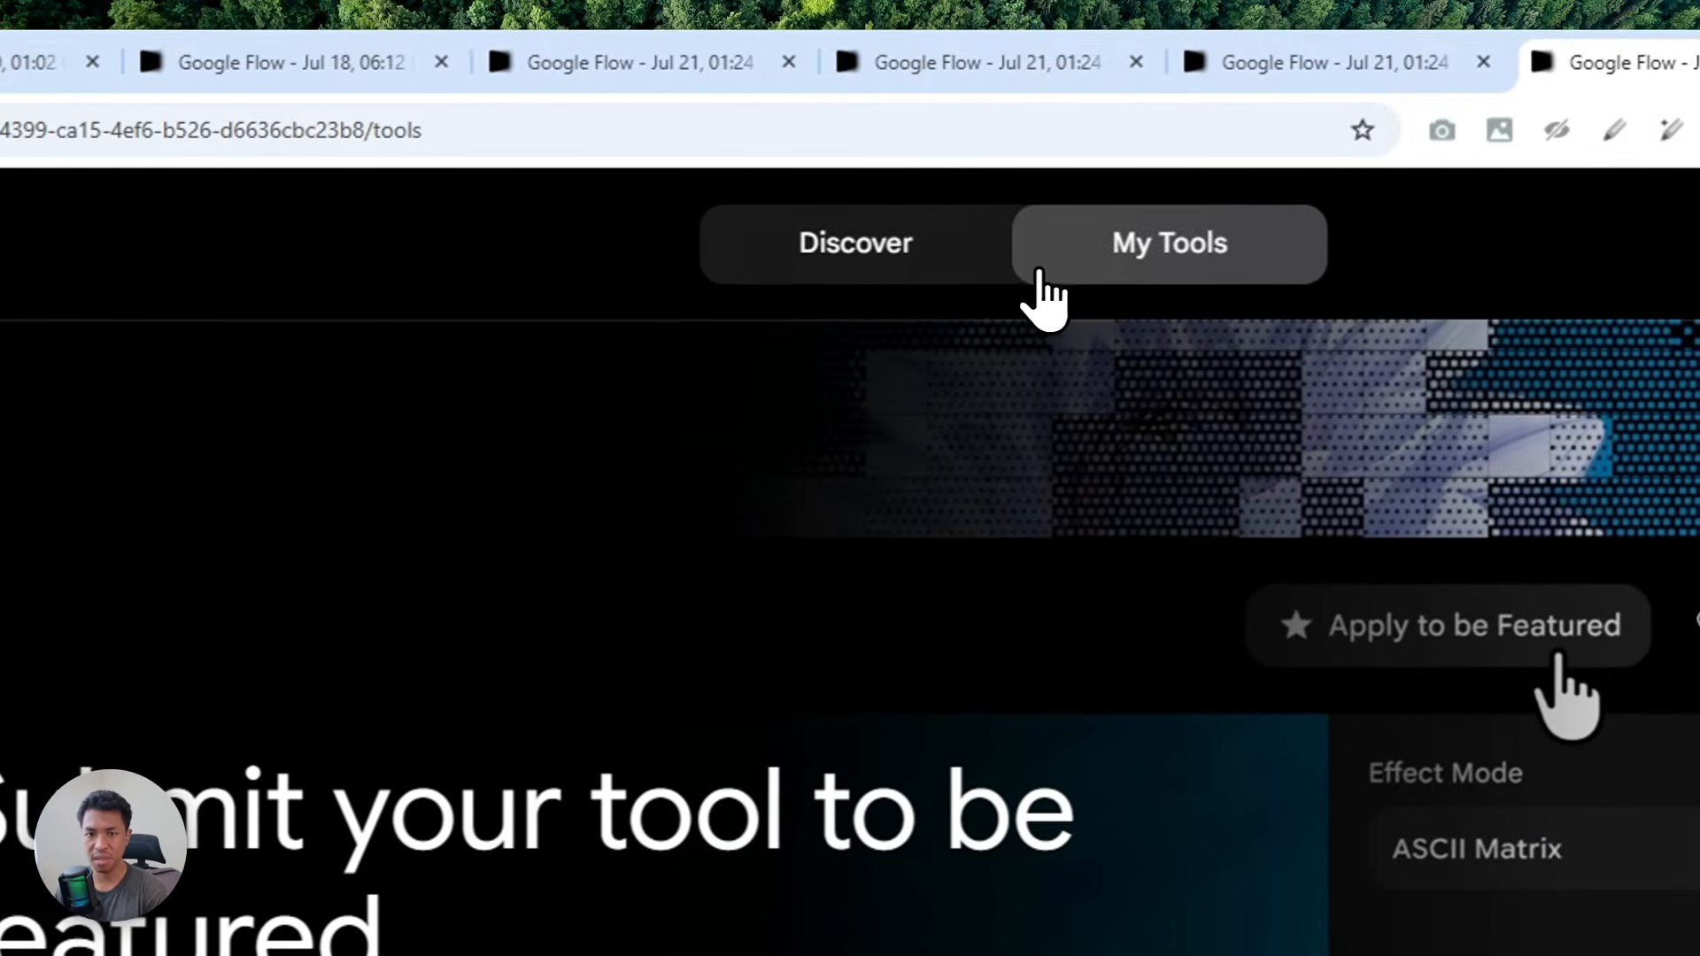
click(1040, 275)
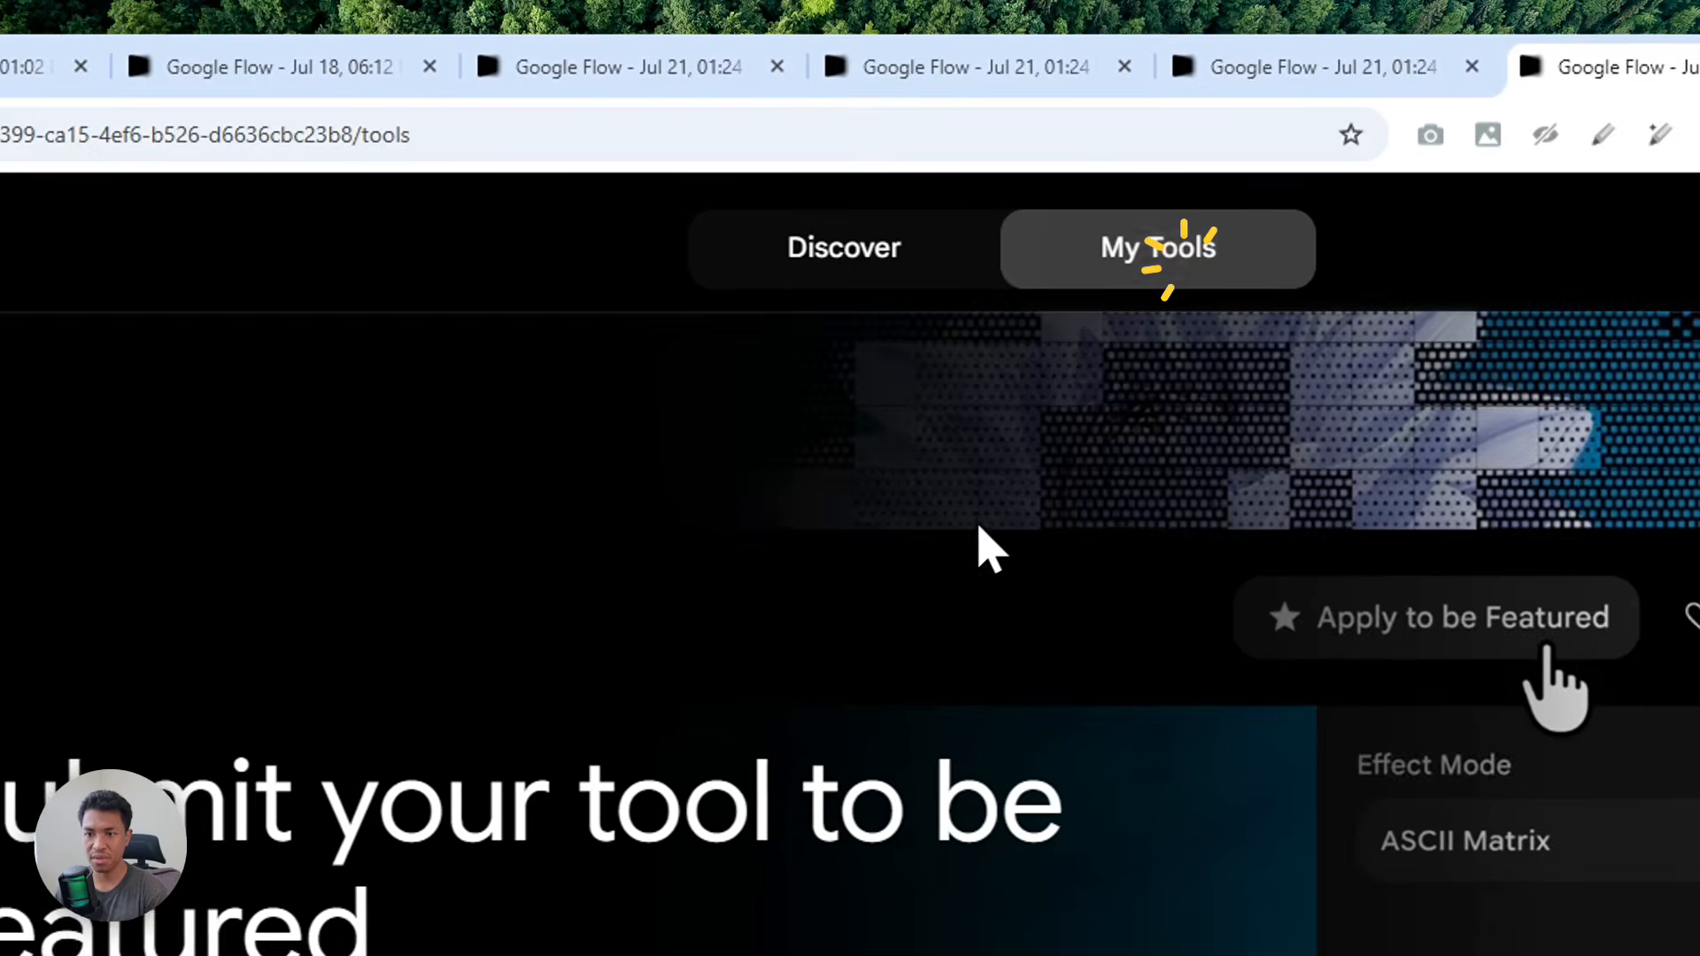
Look through the personal creations and the image tools offered in the Discover collection.
scroll(995, 519, down, 5)
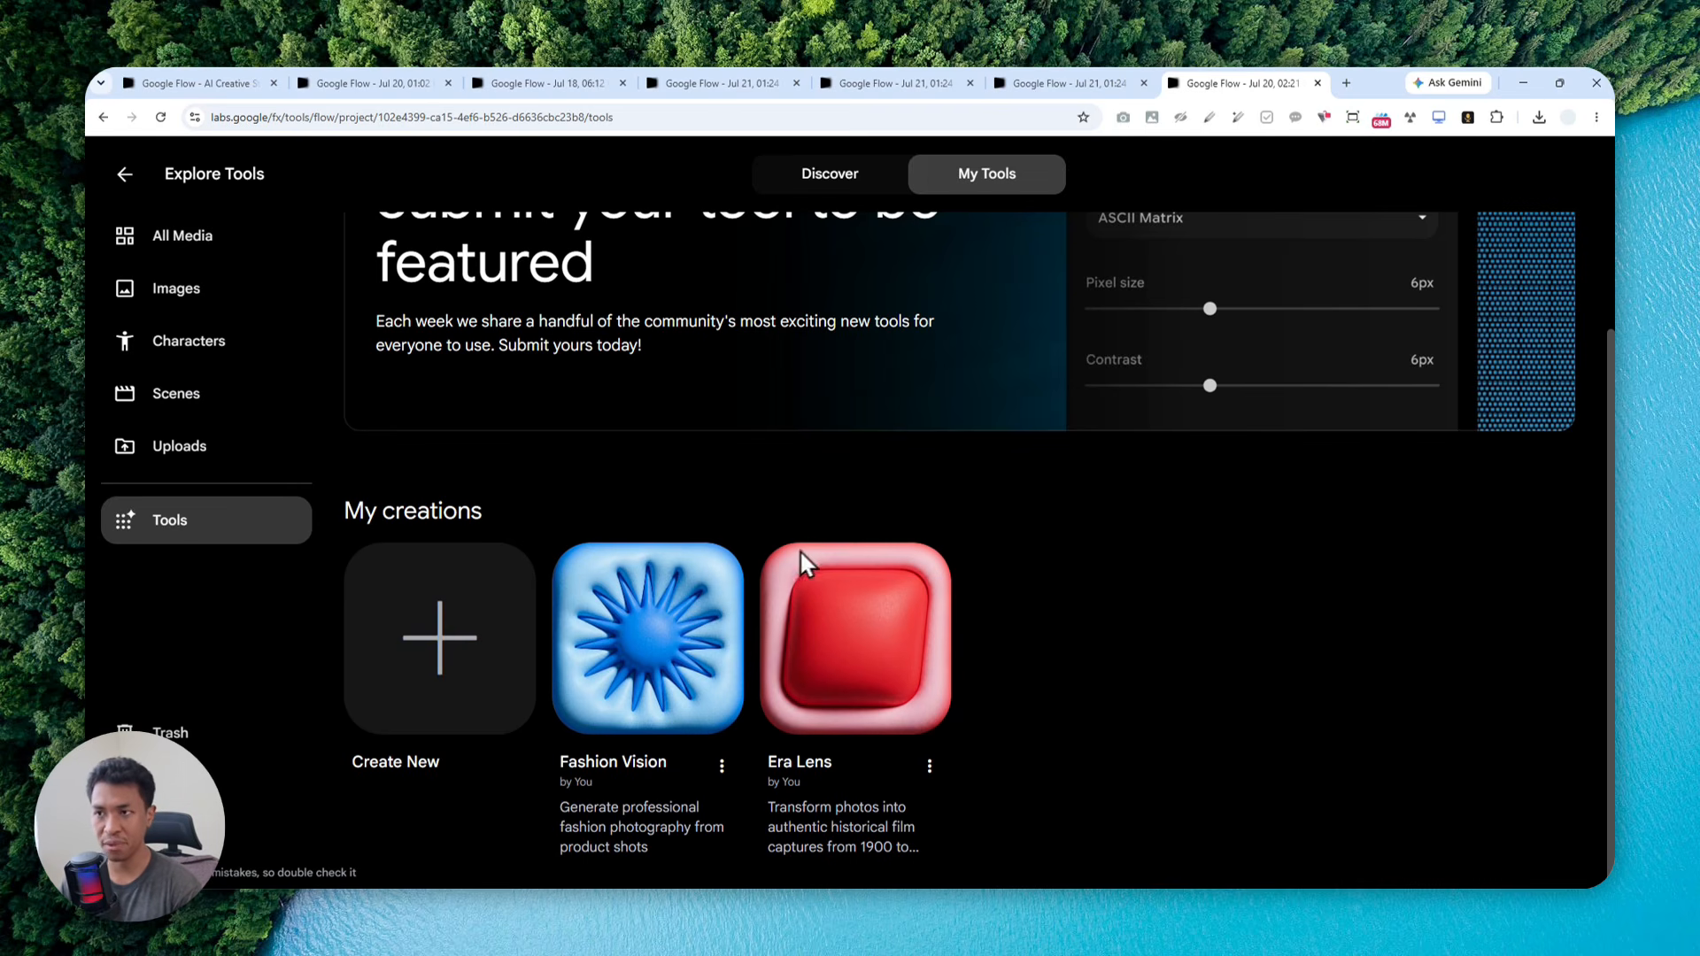
click(825, 174)
scroll(1024, 448, down, 5)
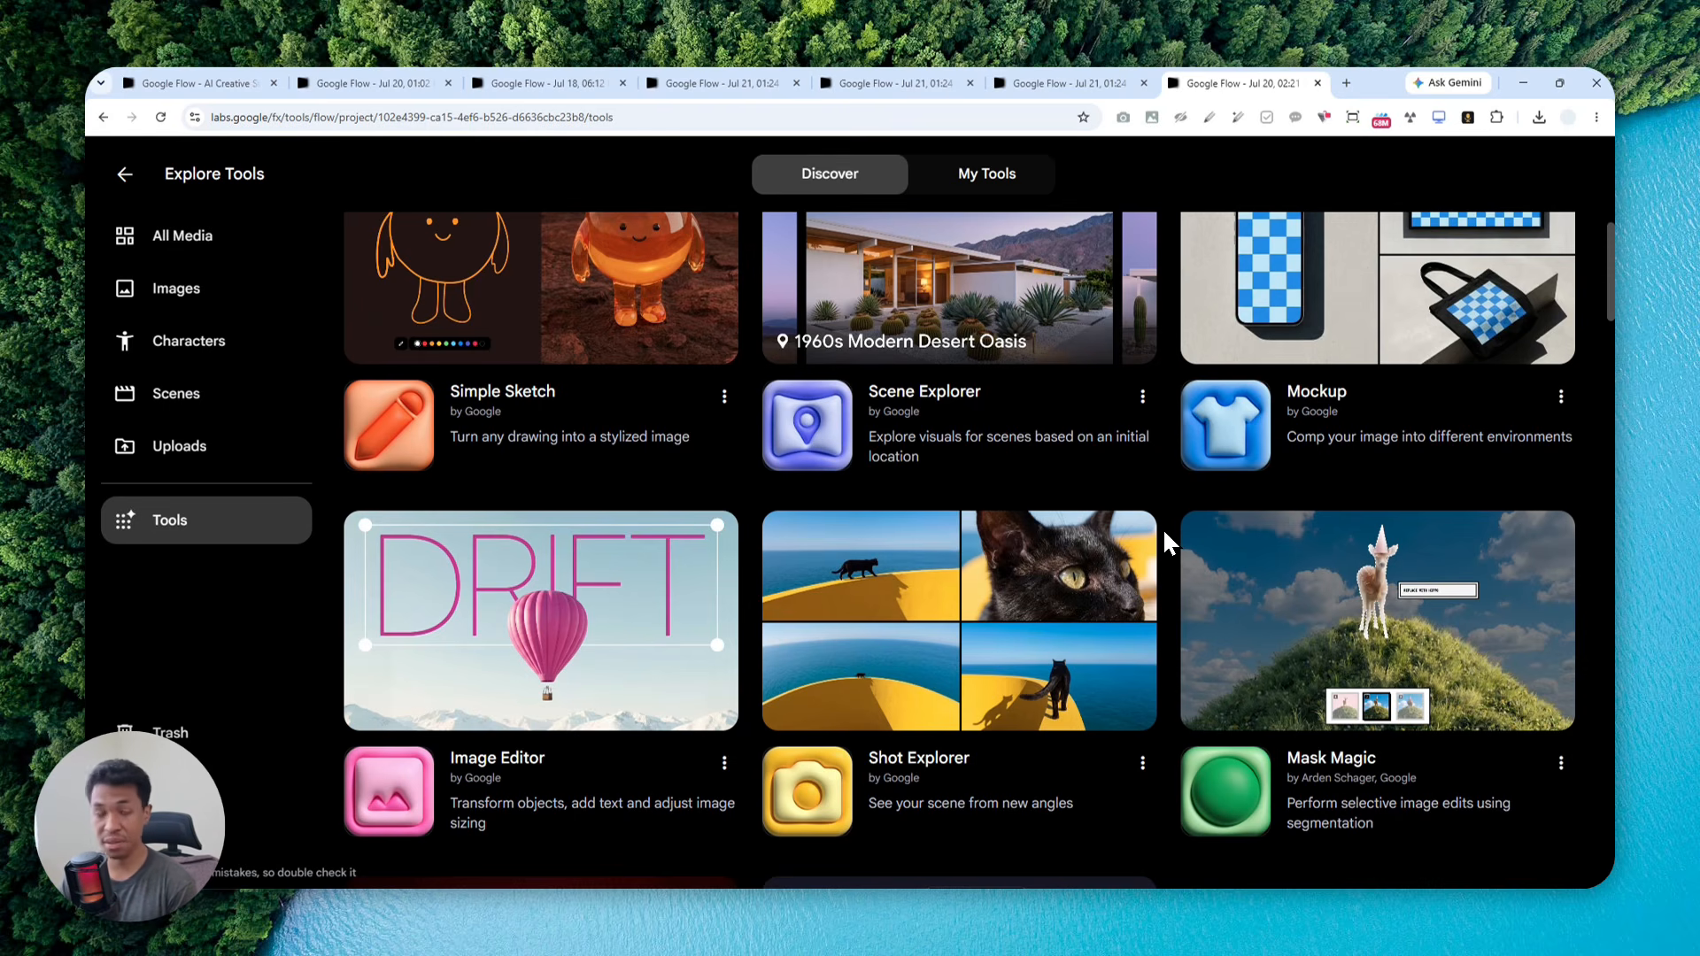
scroll(1116, 390, up, 5)
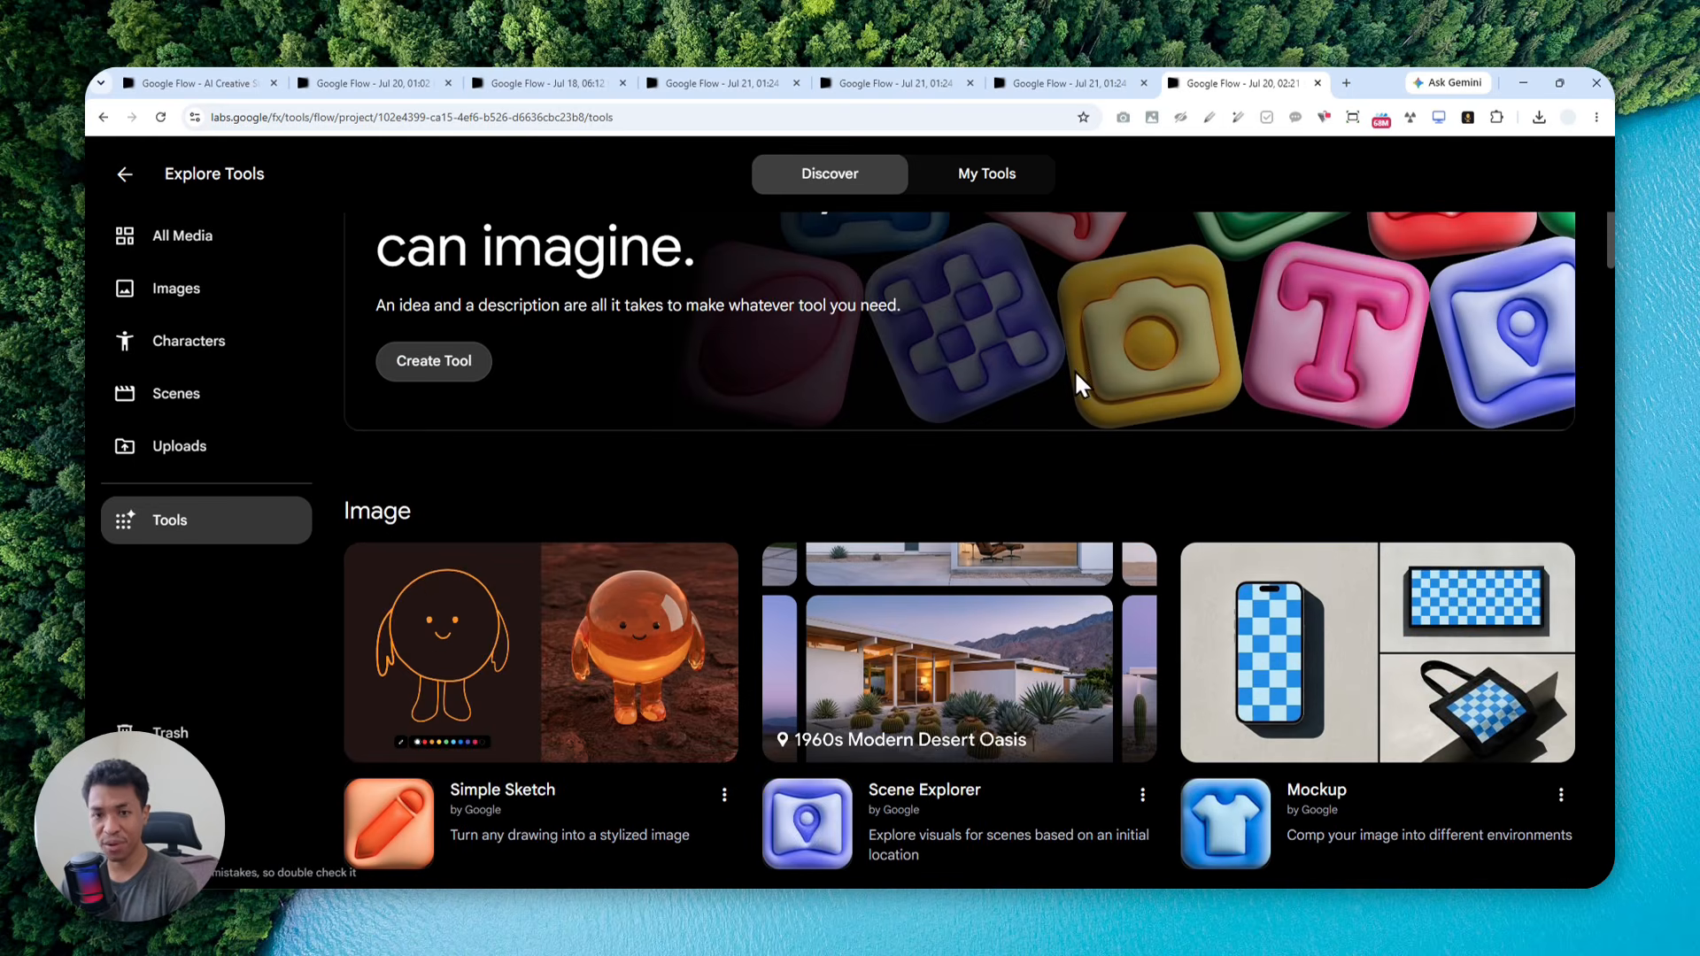
Open the Fashion Vision tool from the personal creations, view its sharing options and close them.
click(981, 172)
click(639, 637)
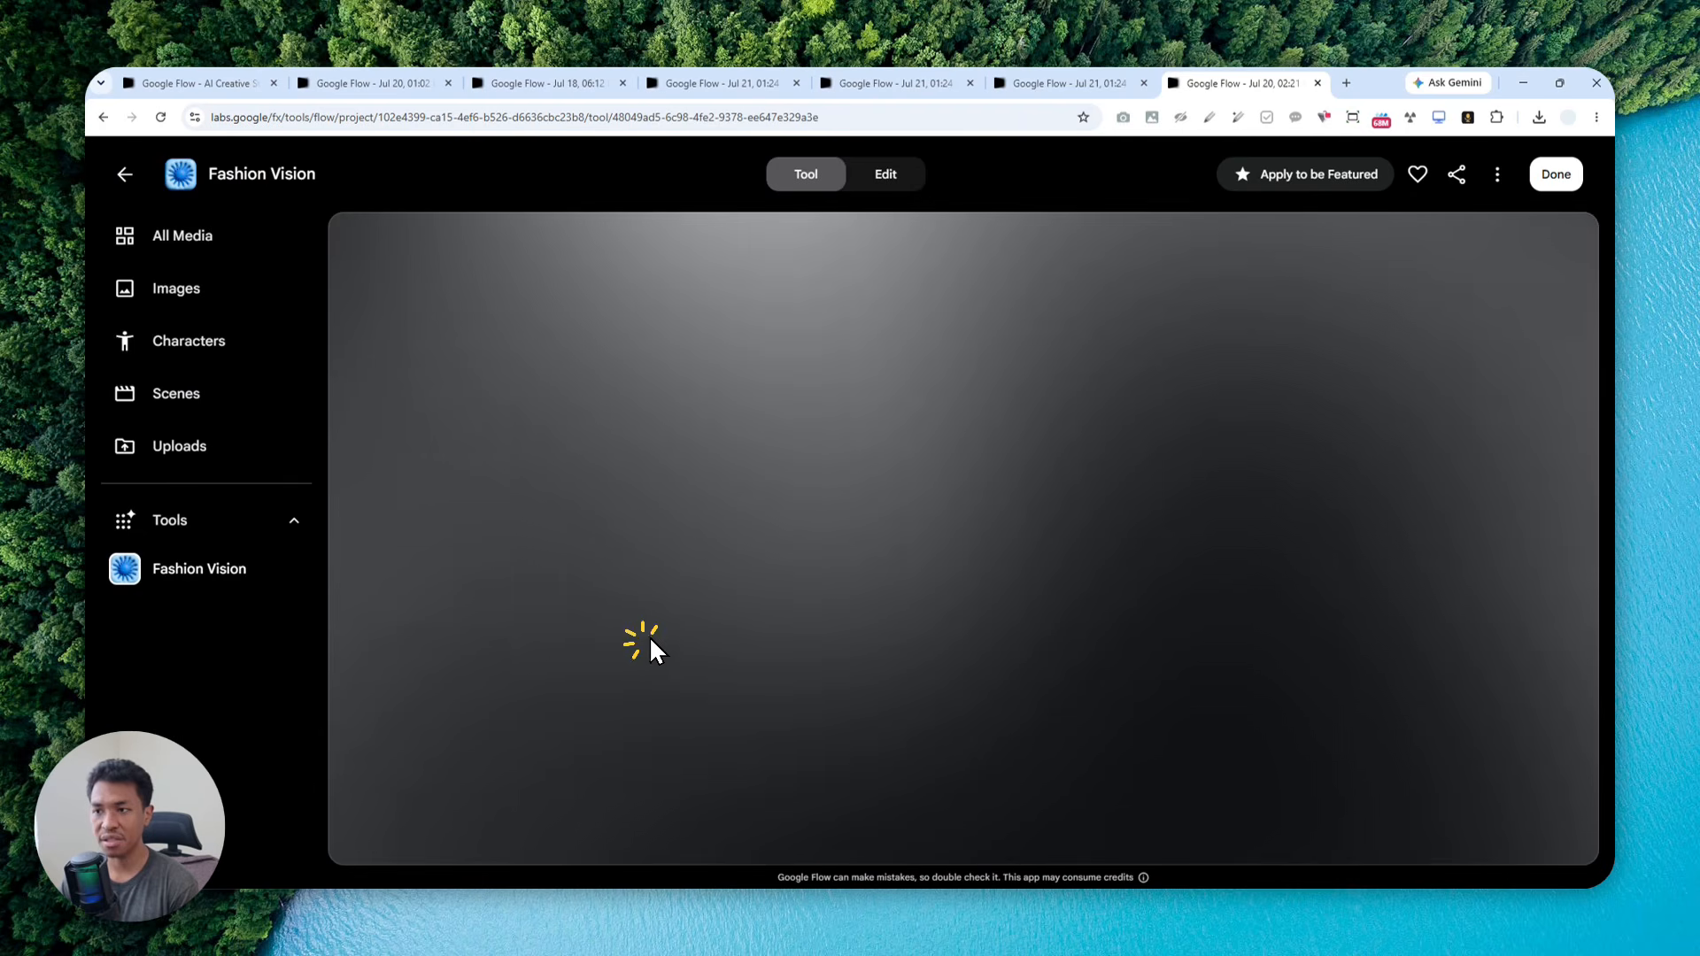
click(1461, 170)
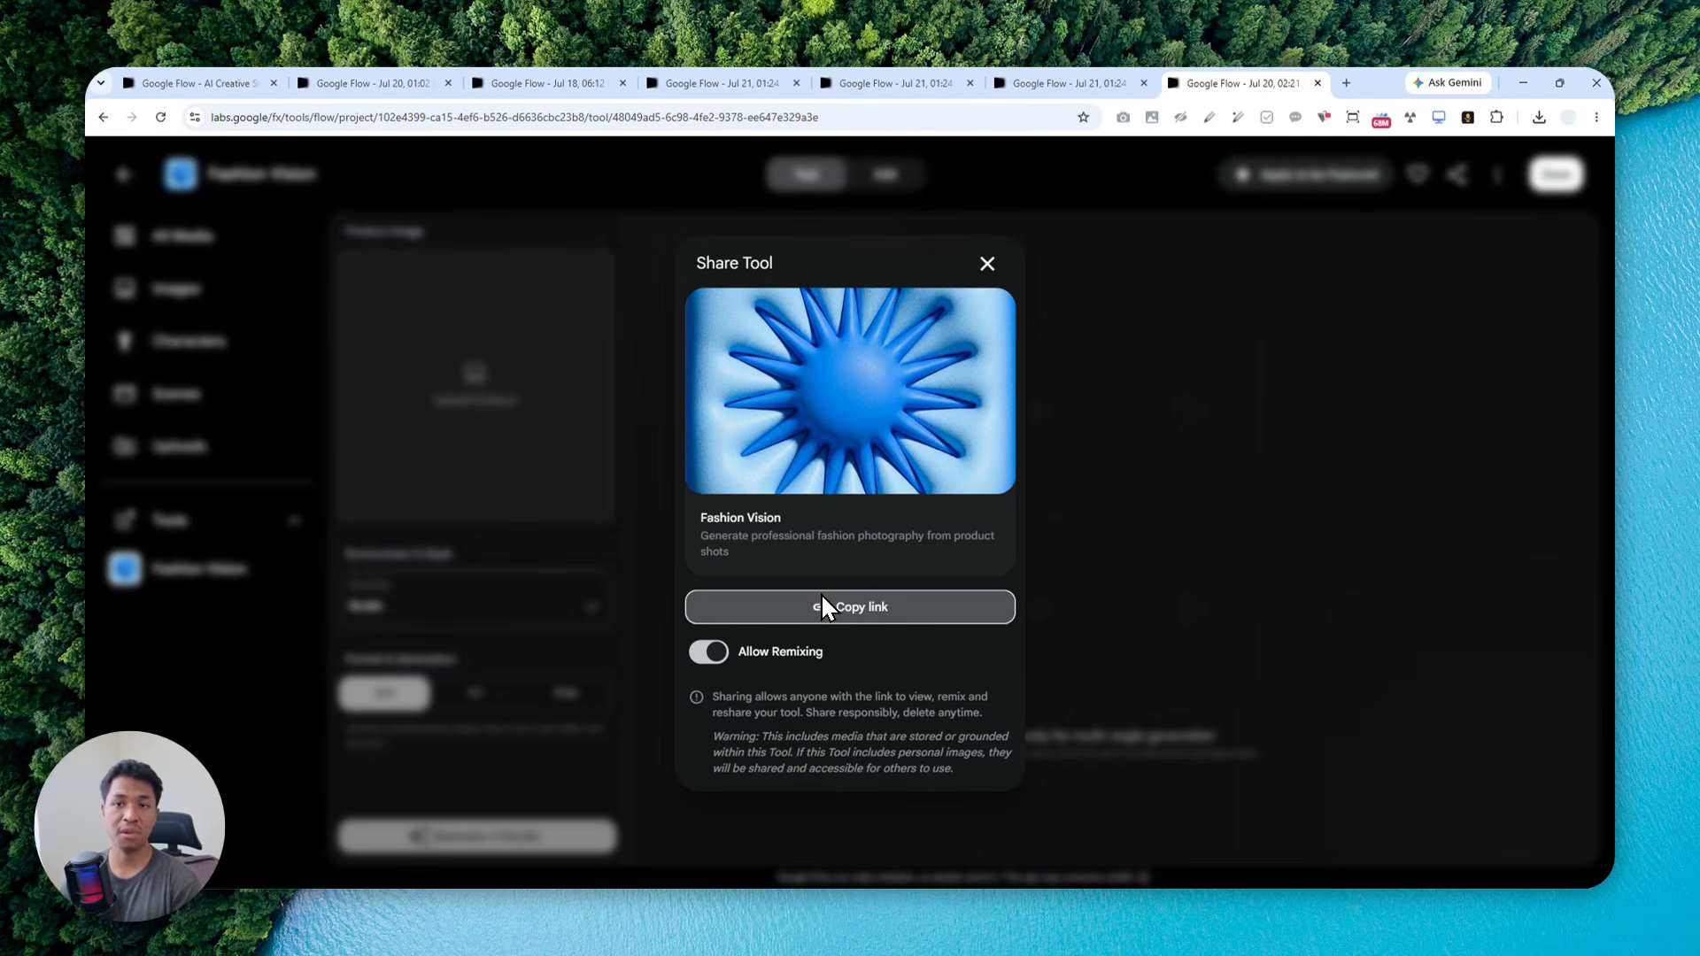
click(986, 264)
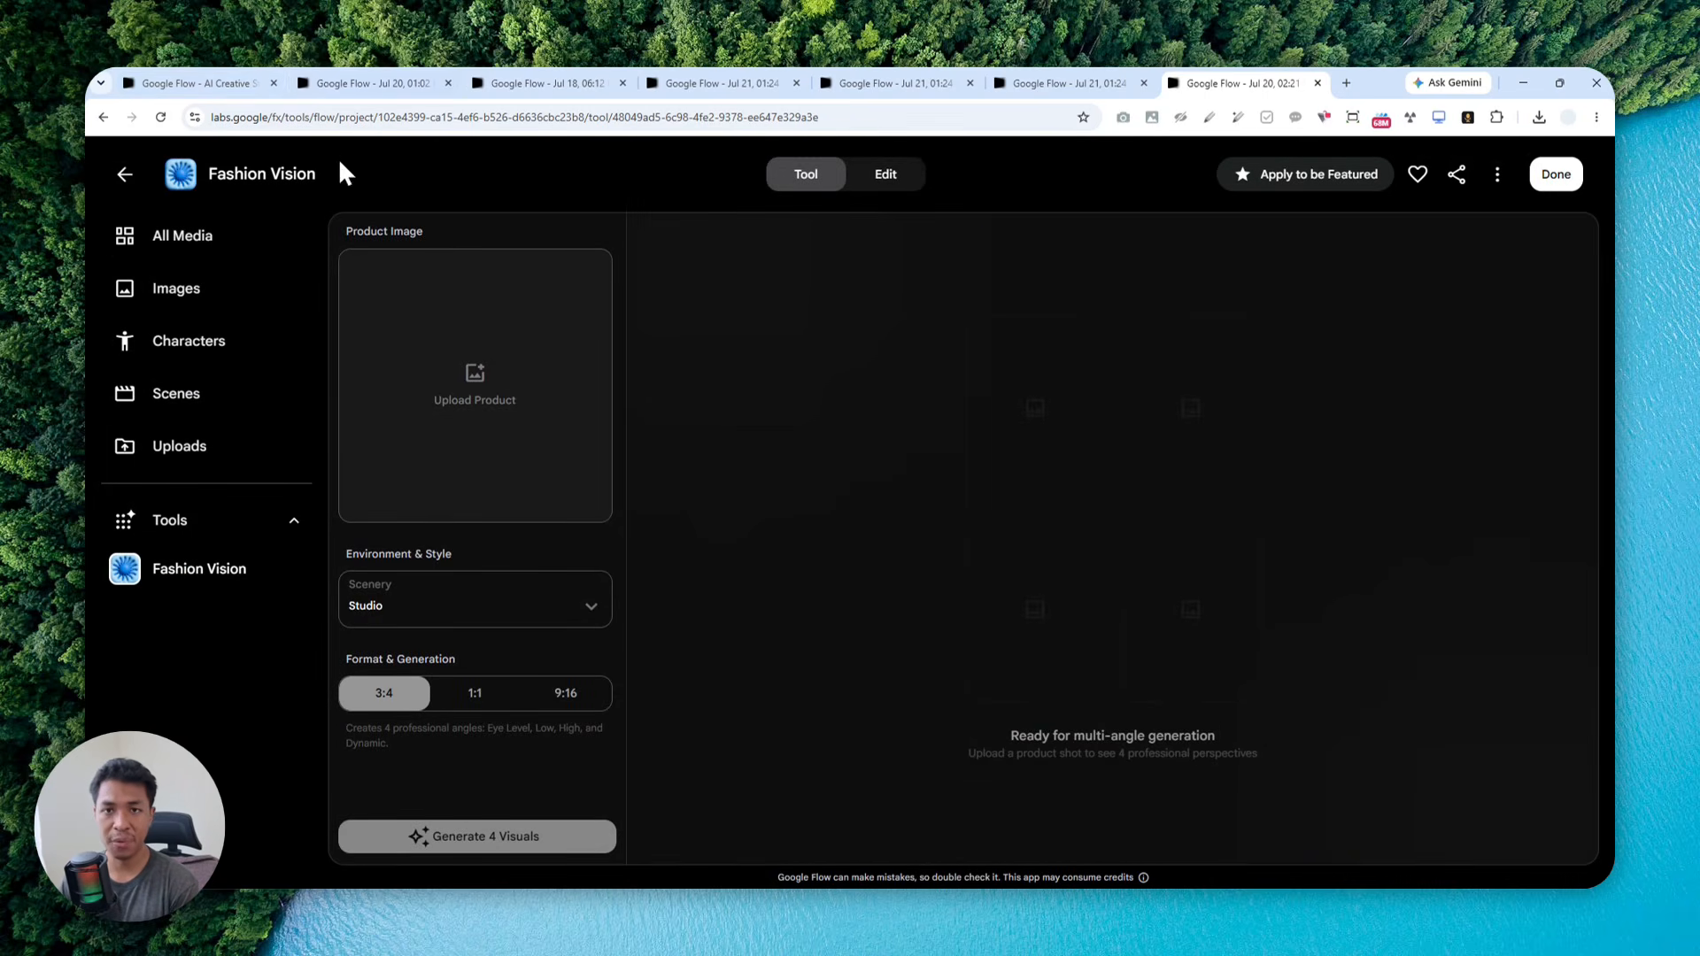
Return to the open project showing Fashion Vision in edit mode with the Avant-Garde hat images.
click(241, 81)
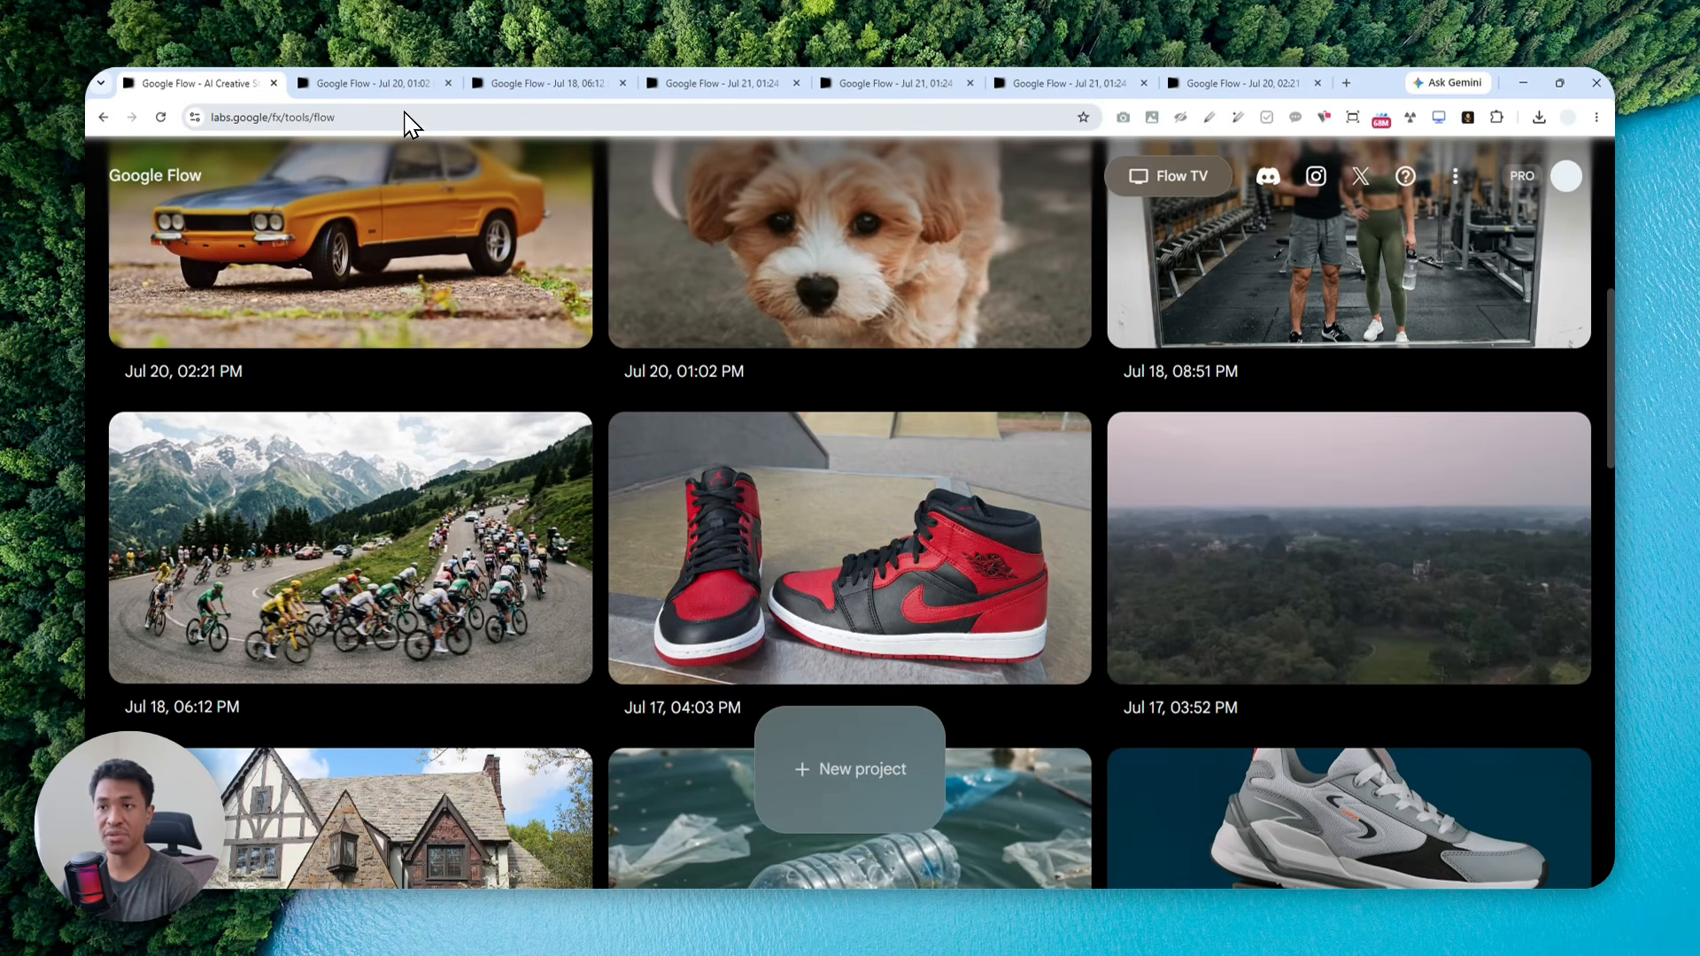
click(1081, 79)
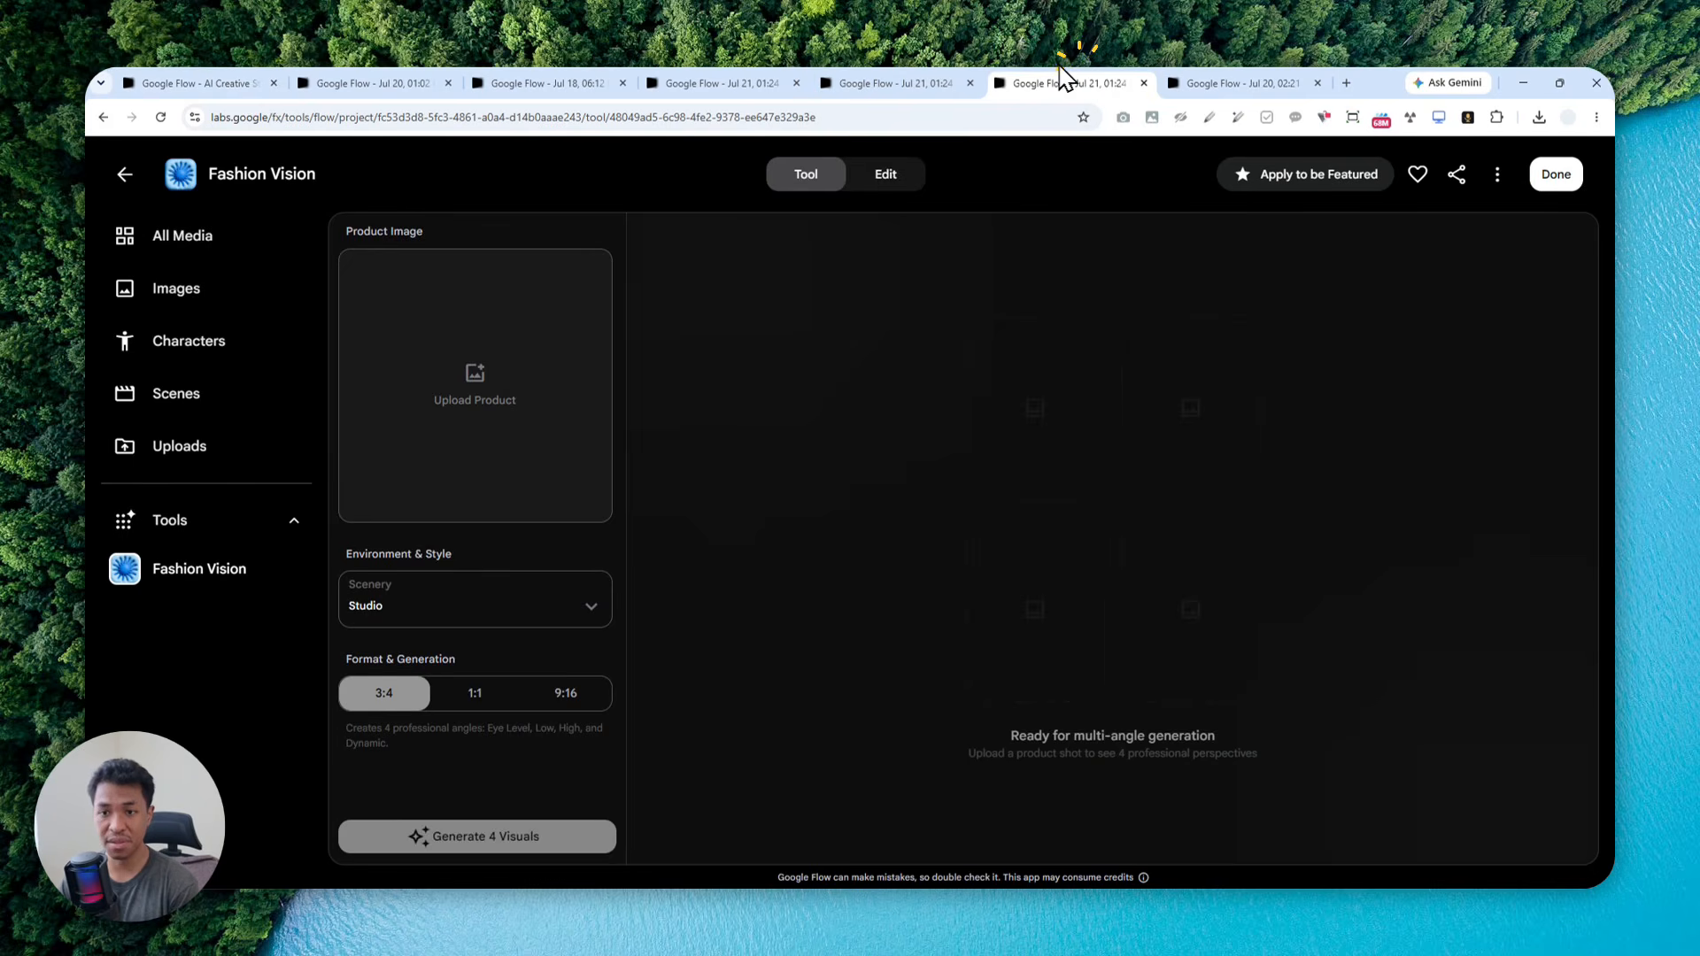
click(910, 81)
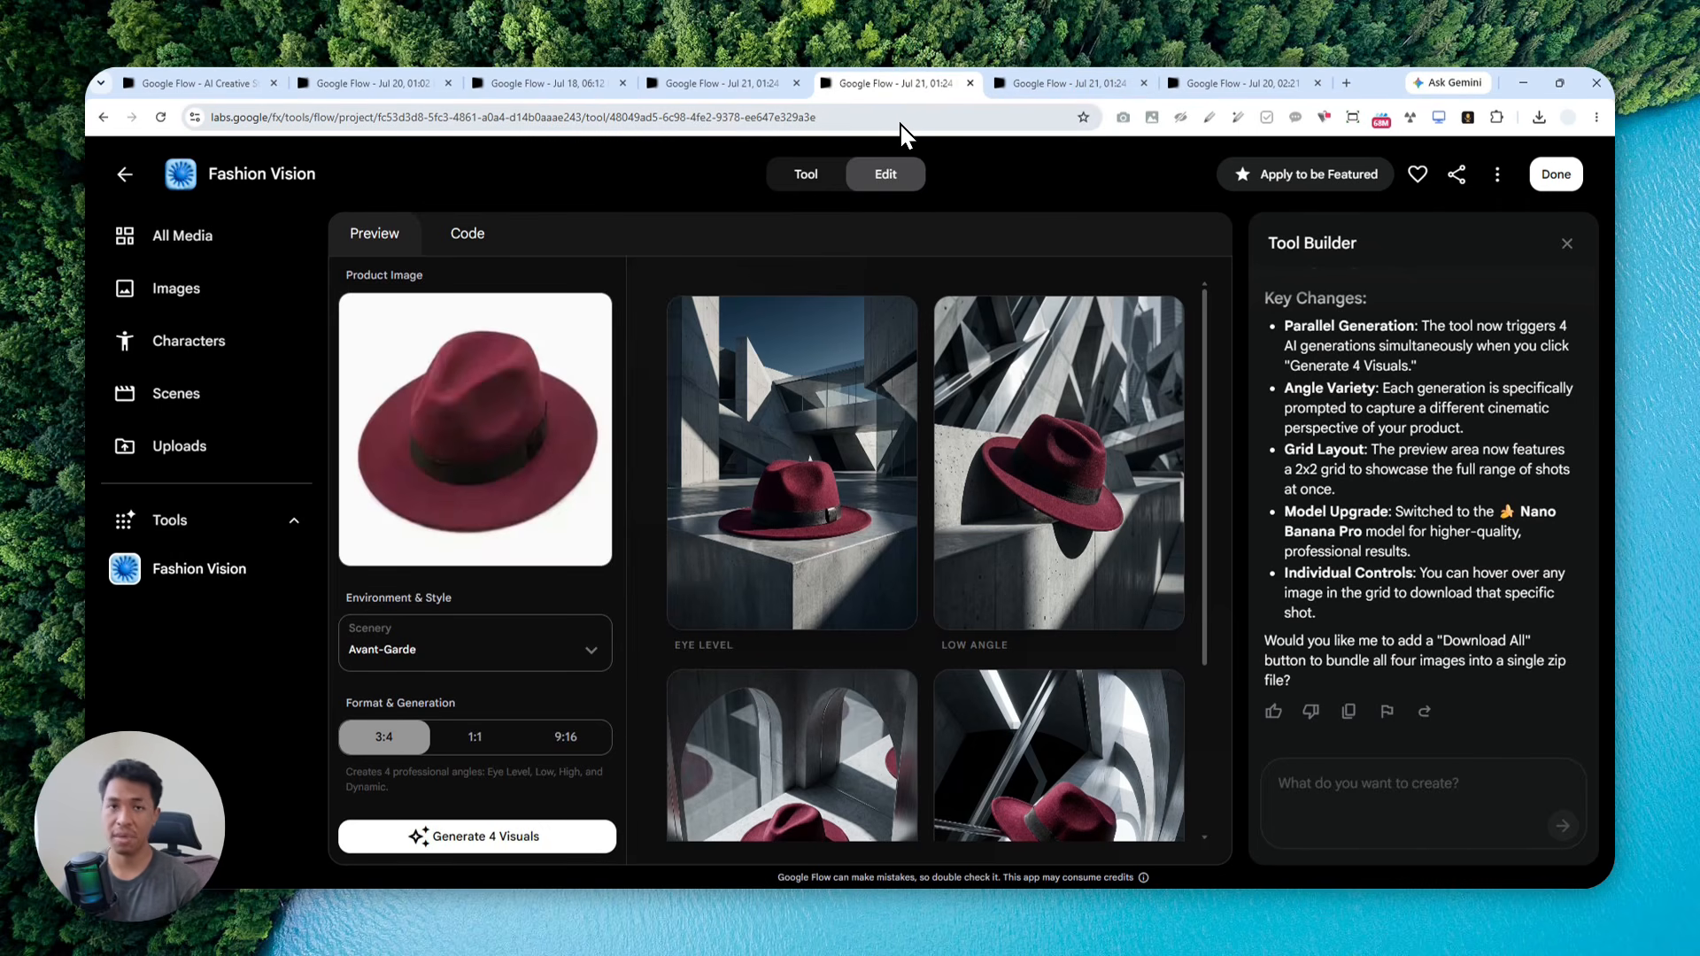